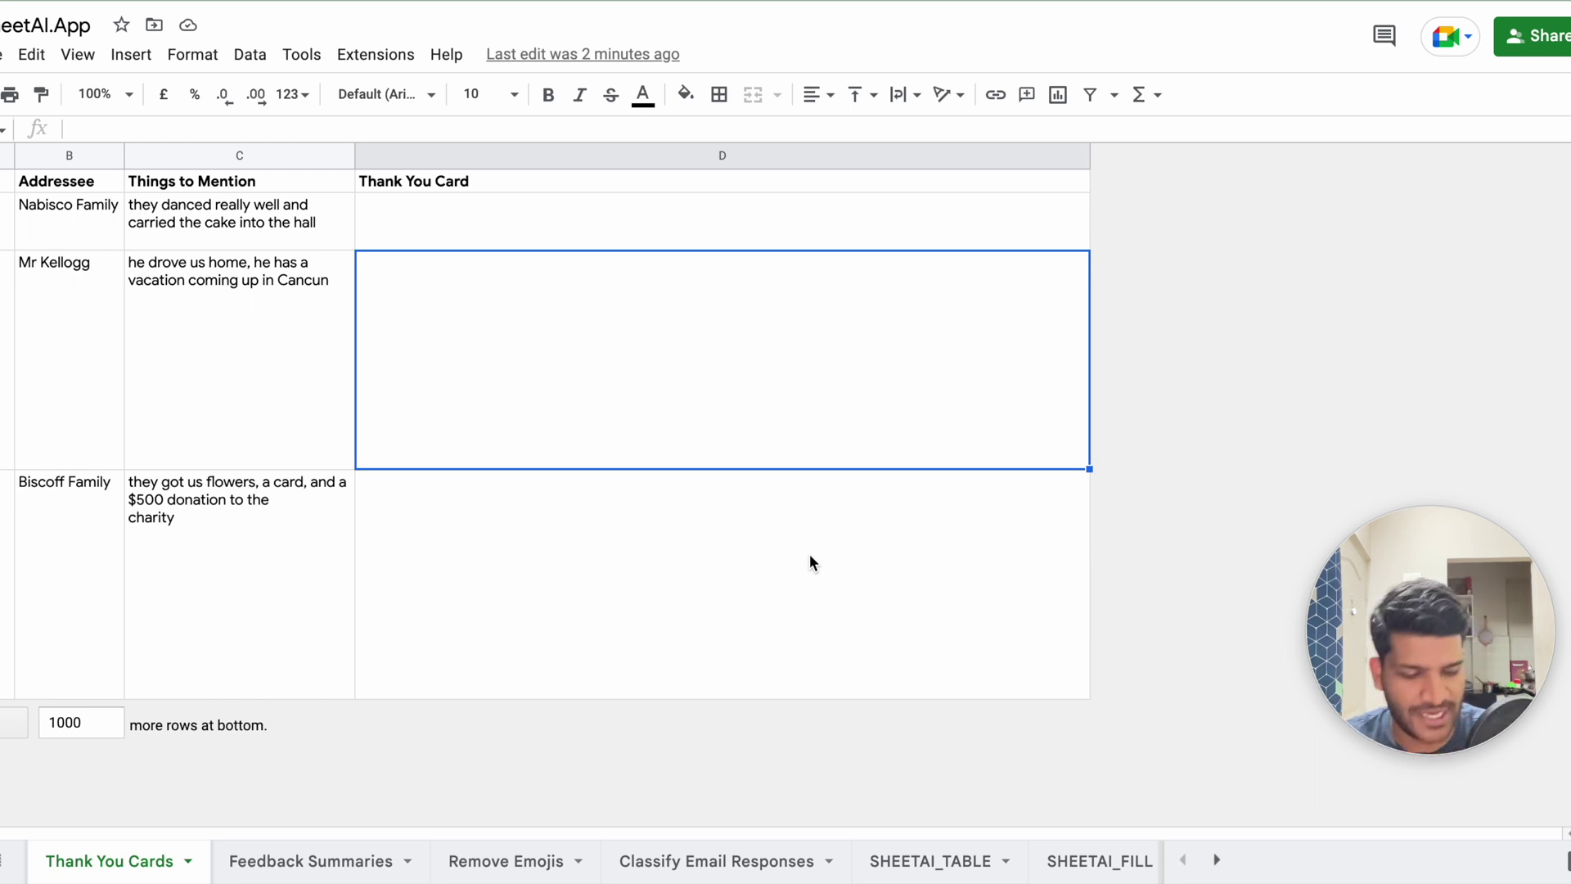
# - Launch the SheetAI App add-on from the Extensions menu
pyautogui.click(376, 54)
pyautogui.moveTo(480, 282)
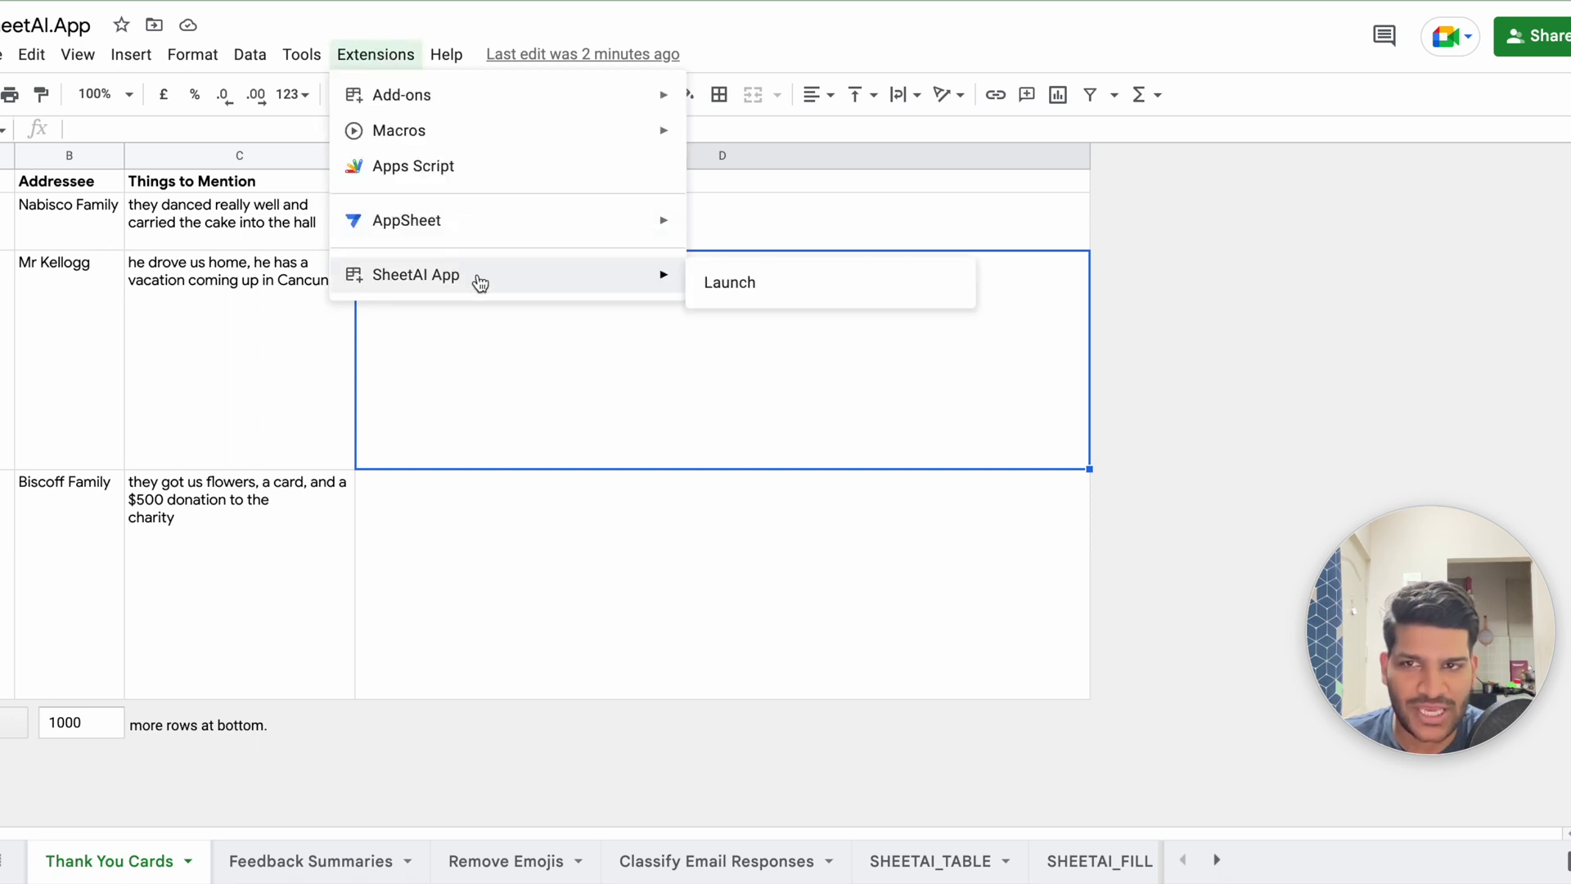
pyautogui.click(707, 286)
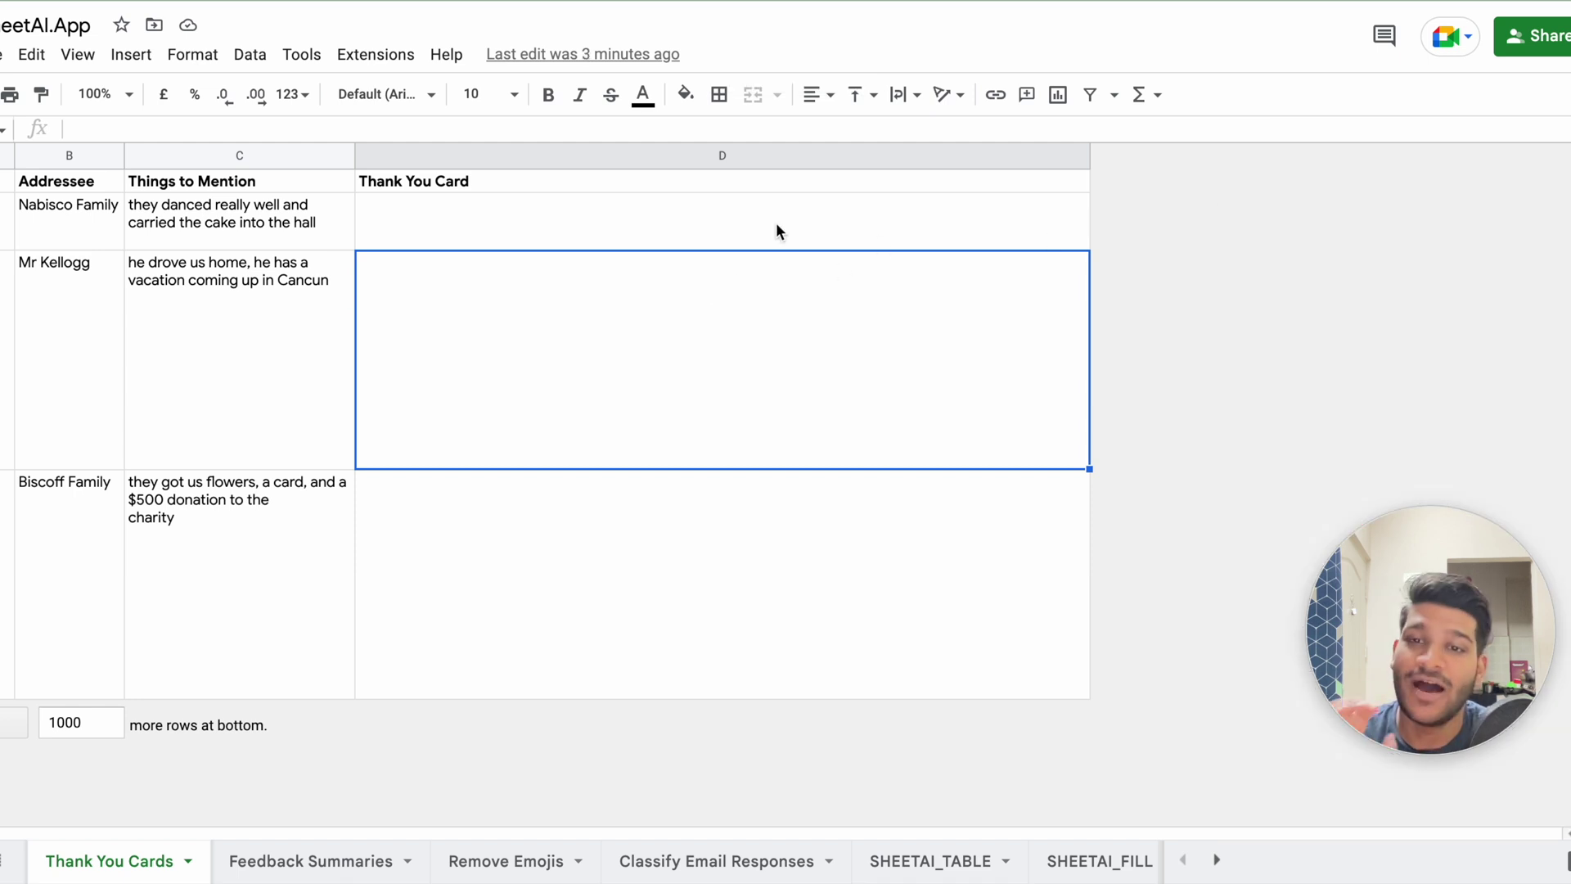
# - Start a =SHEETAI( formula in cell D2 from the function suggestions
pyautogui.click(738, 219)
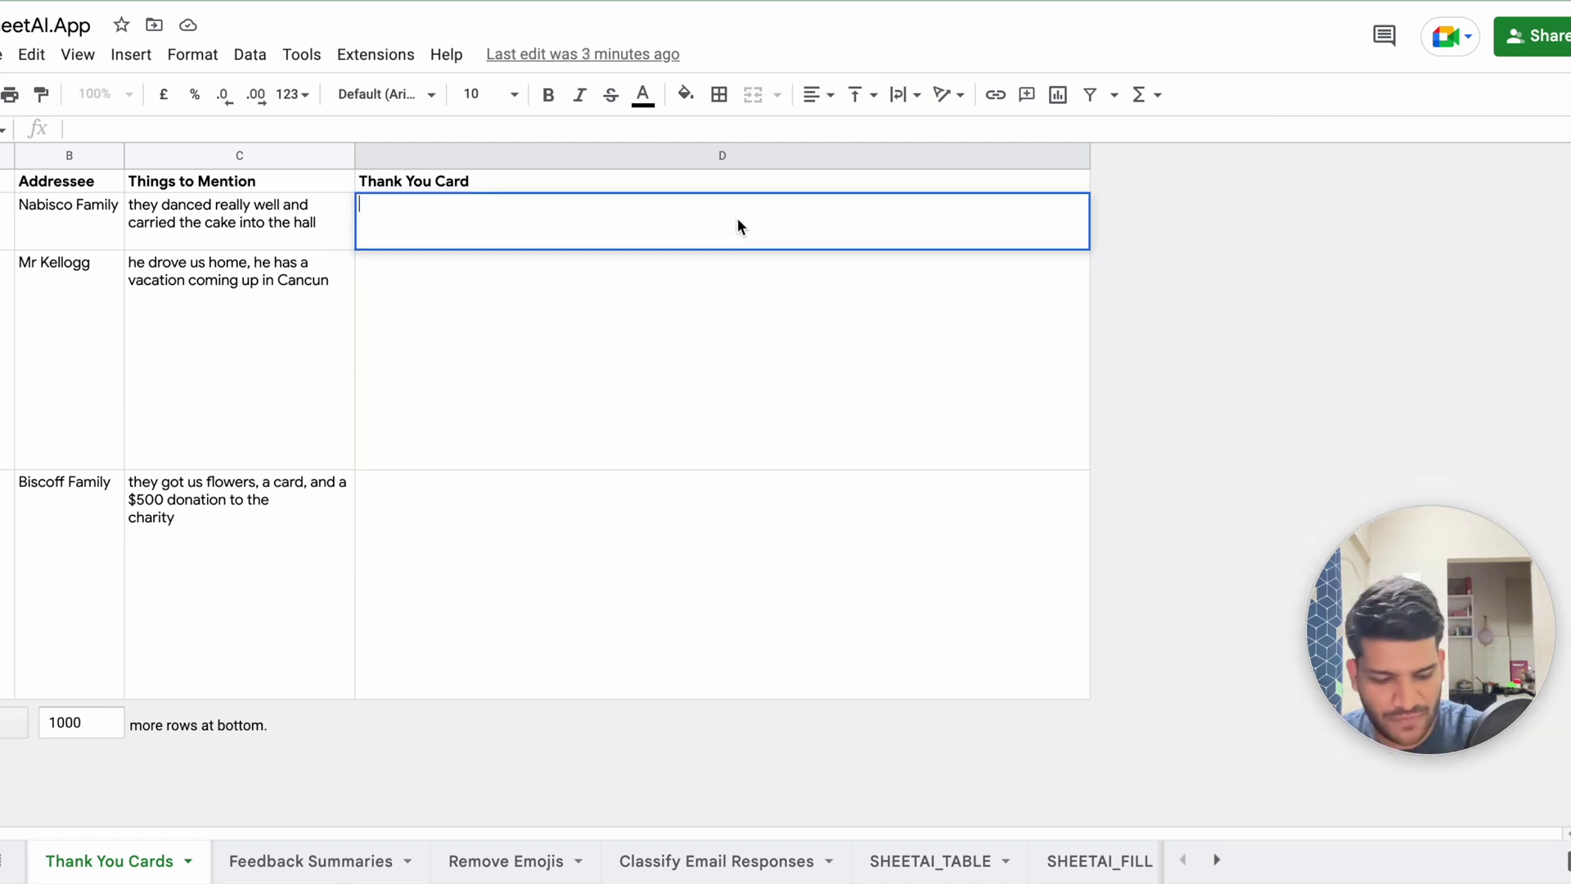
pyautogui.write('=SHEET')
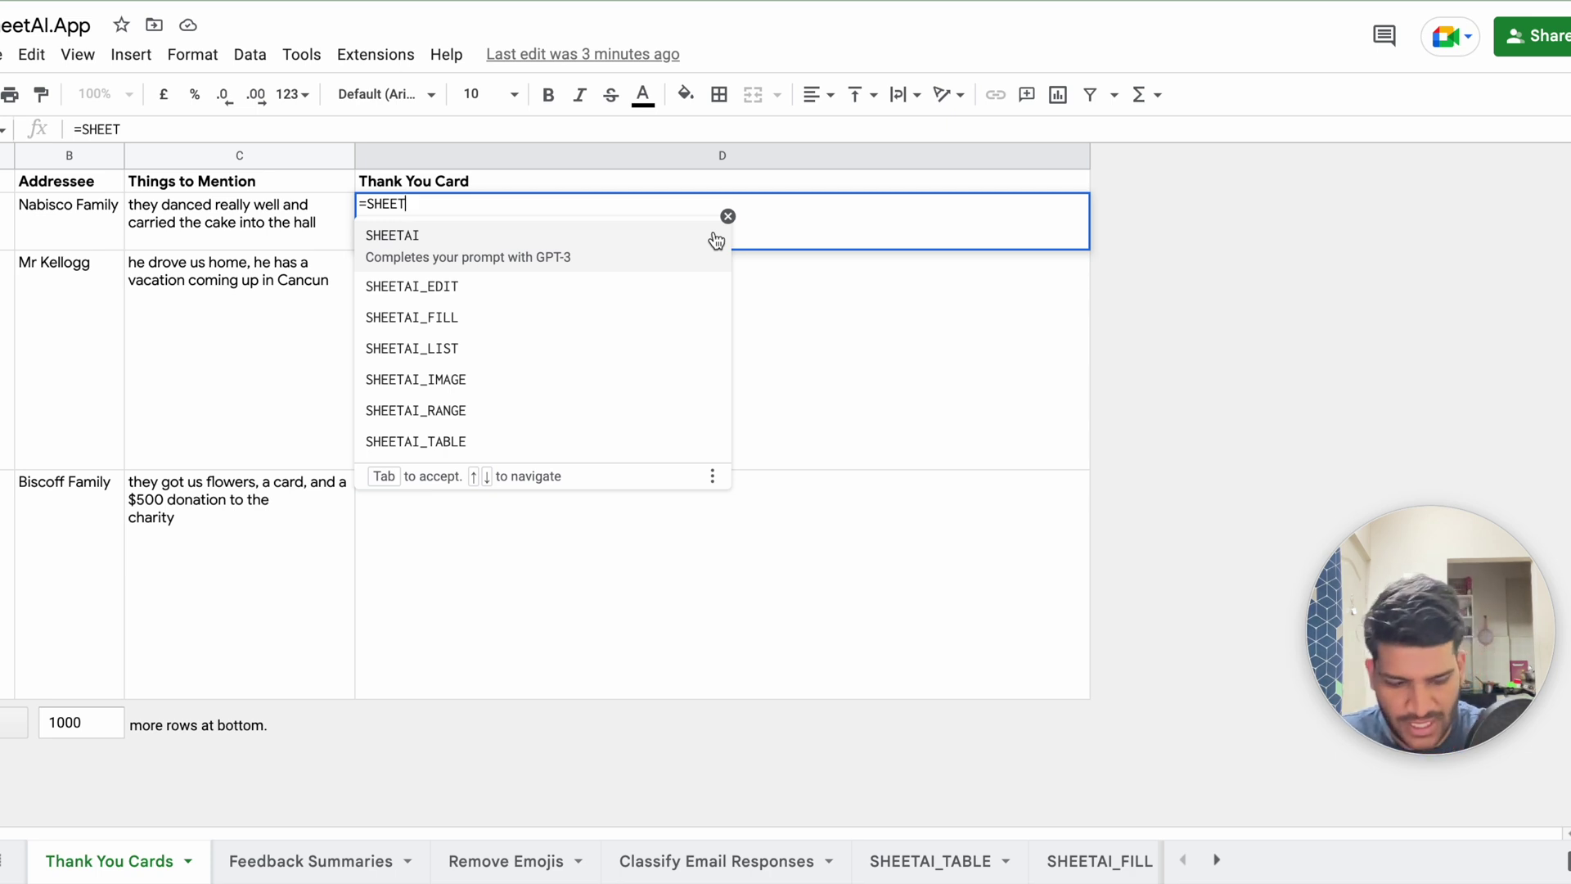
pyautogui.click(646, 242)
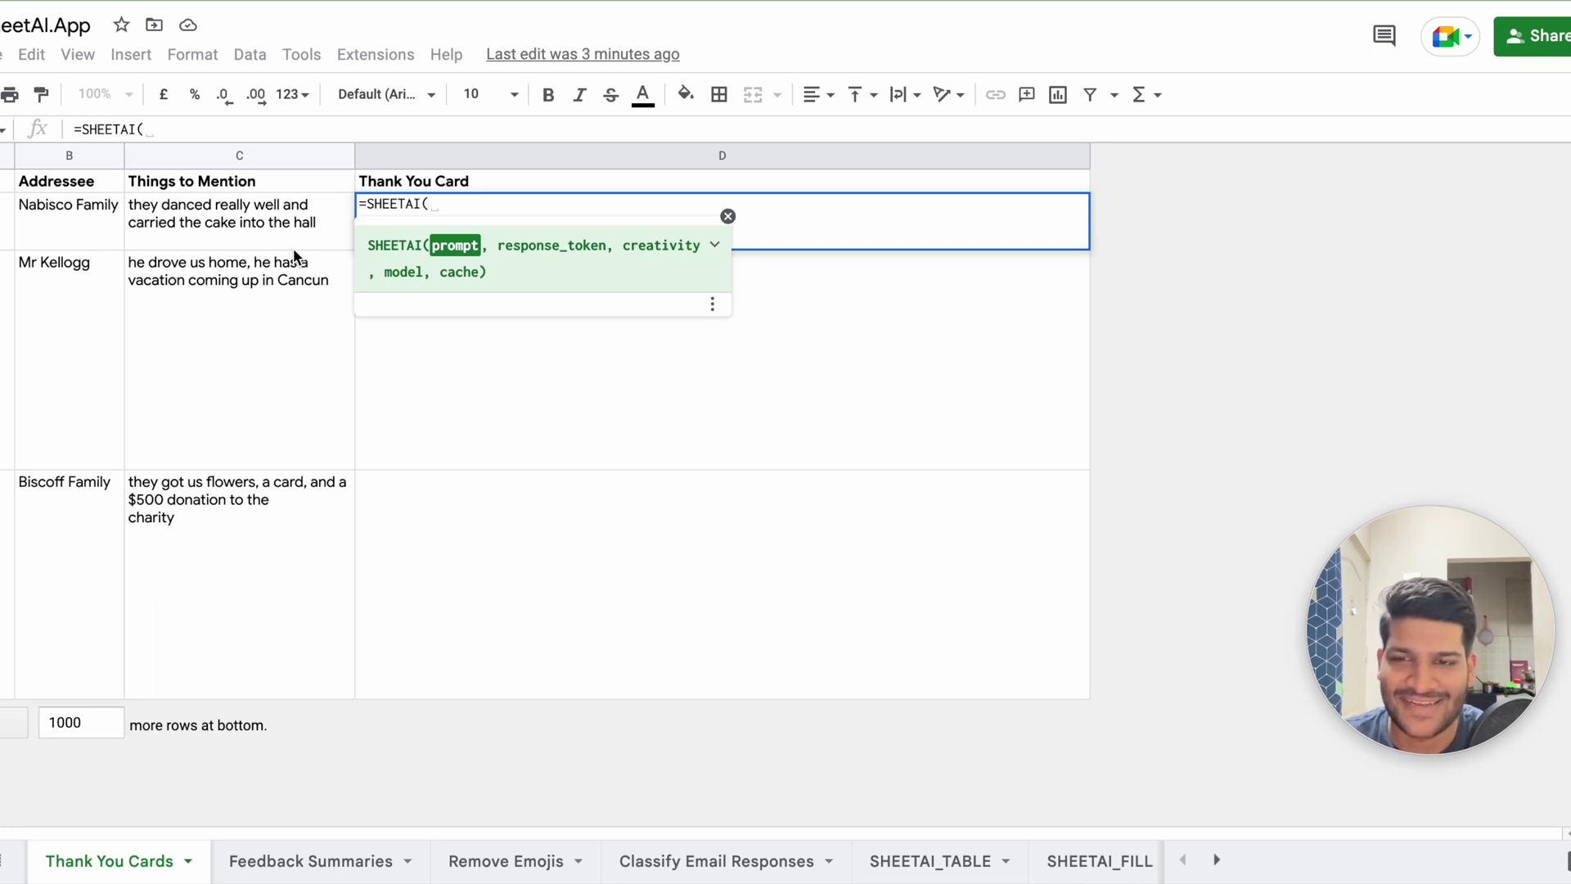
# - Complete D2 as =SHEETAI("write a thankyou card to "&B2&" make sure to mention"&C2&":") and enter it
pyautogui.write('"write t')
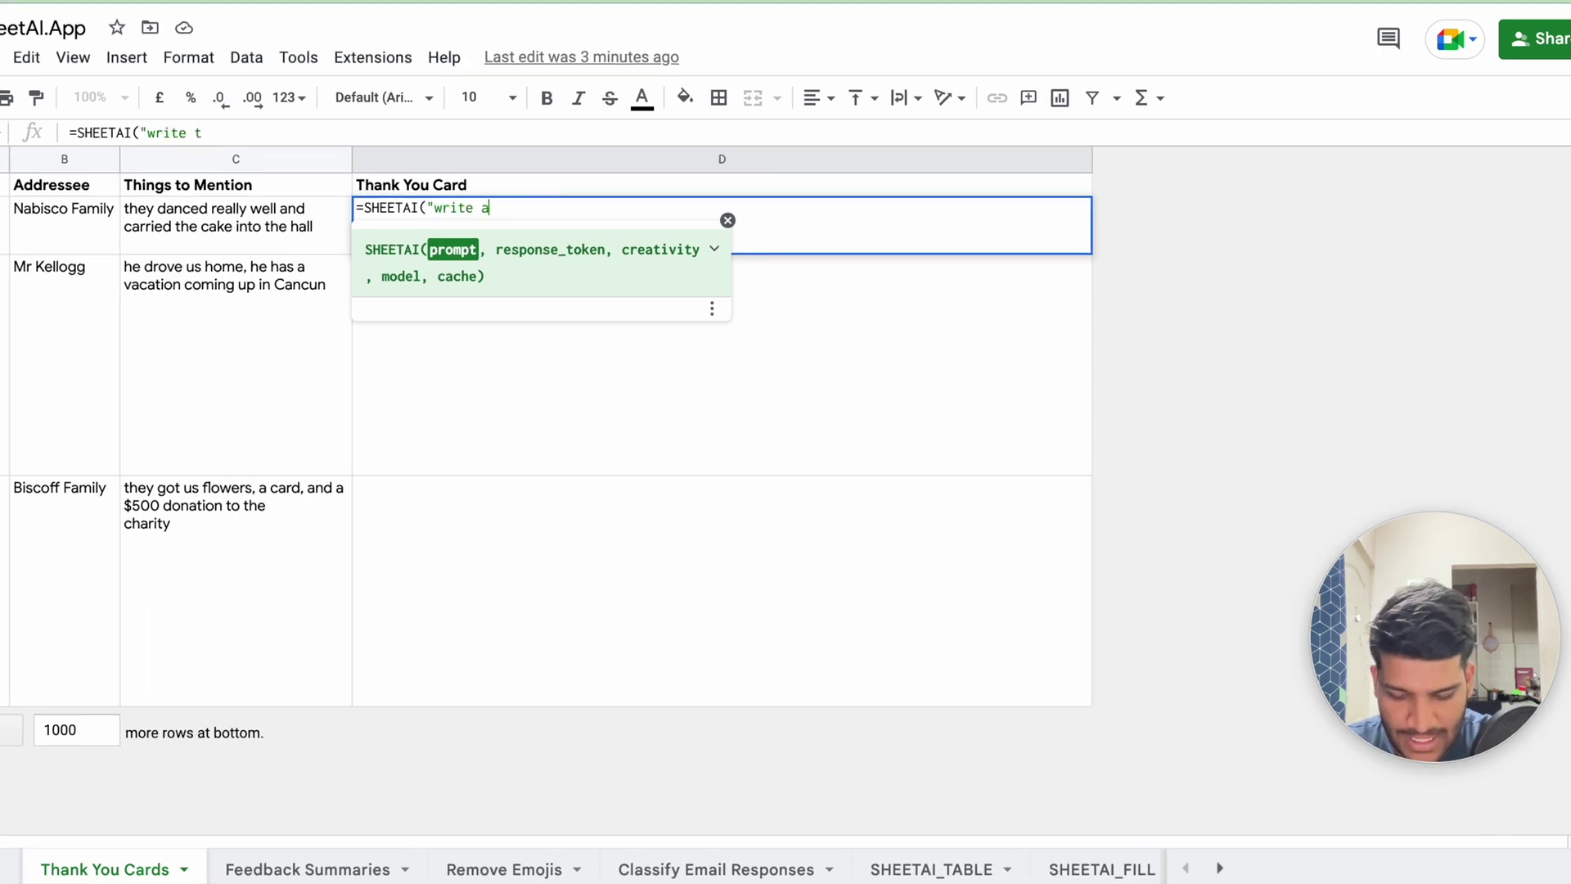
pyautogui.write(' thankyou')
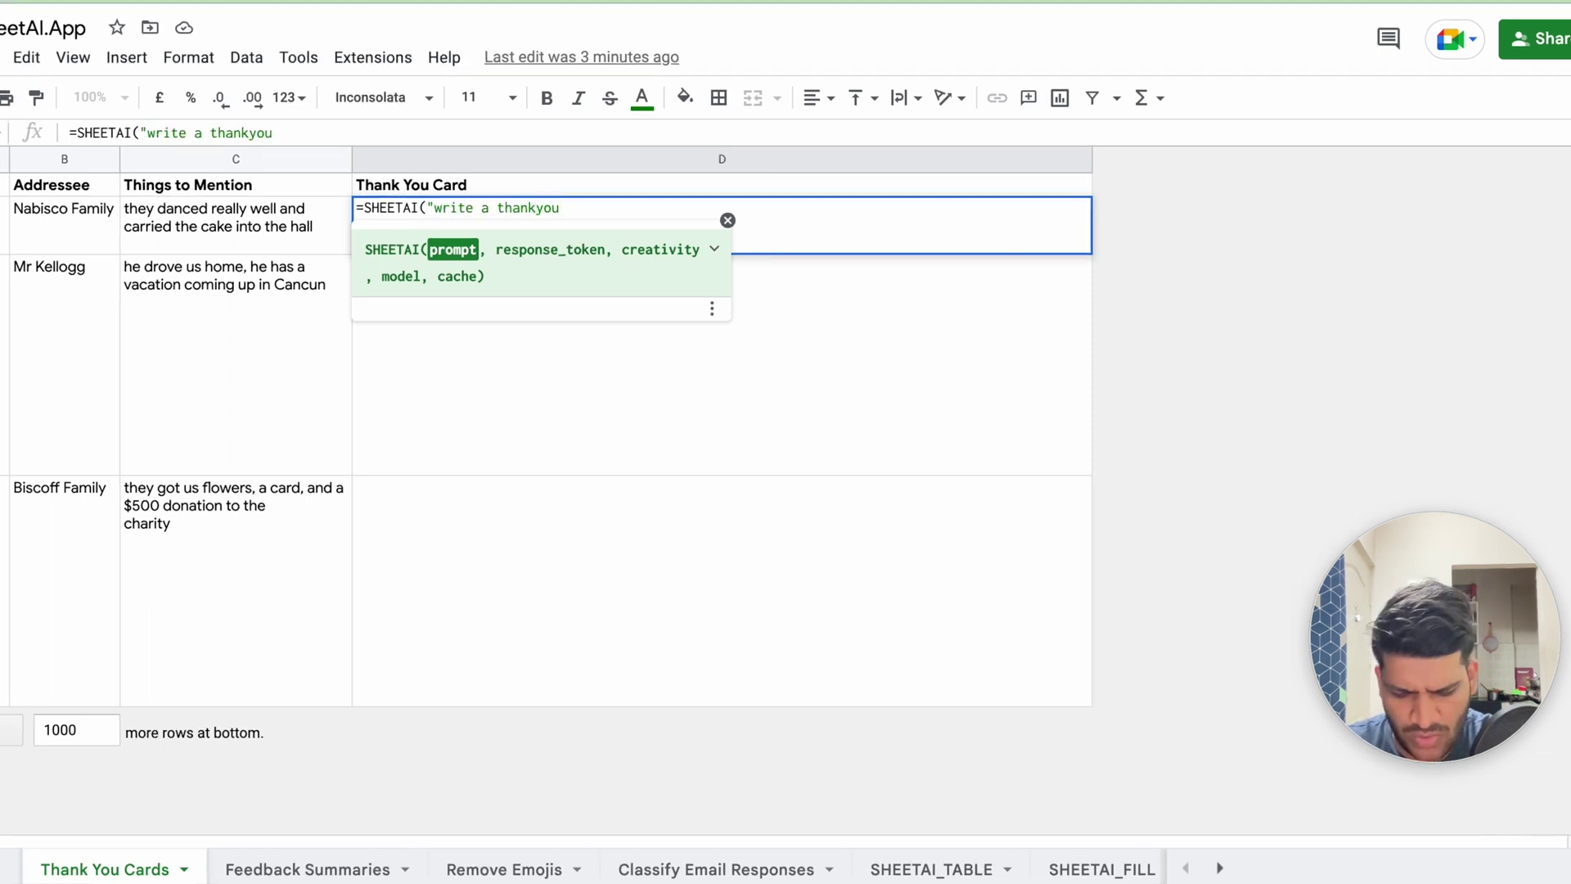
pyautogui.write(' card to')
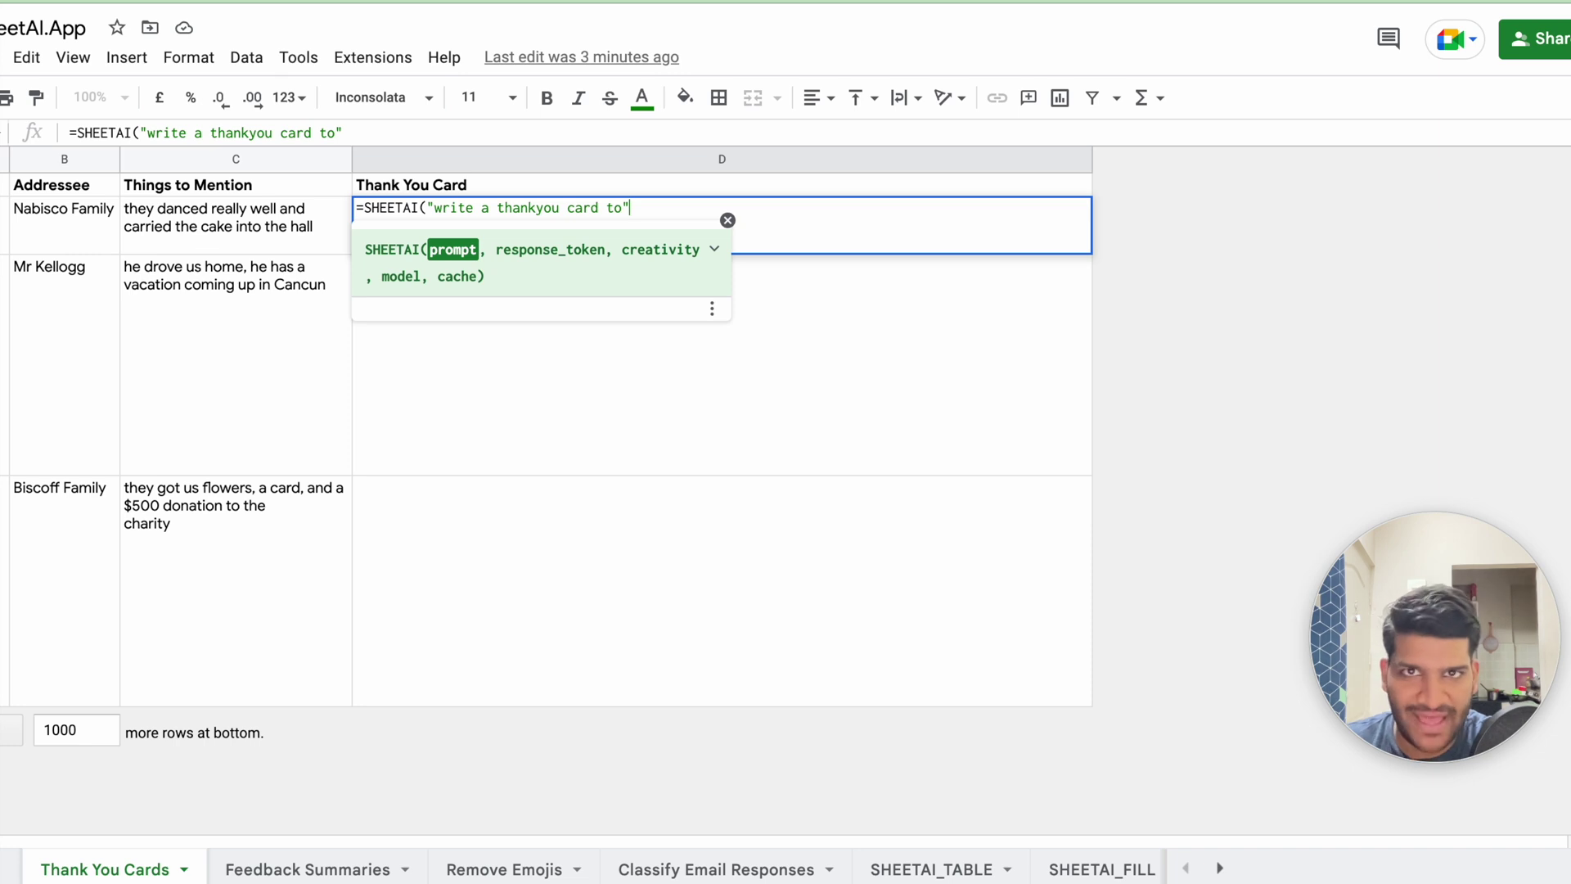
pyautogui.write('"')
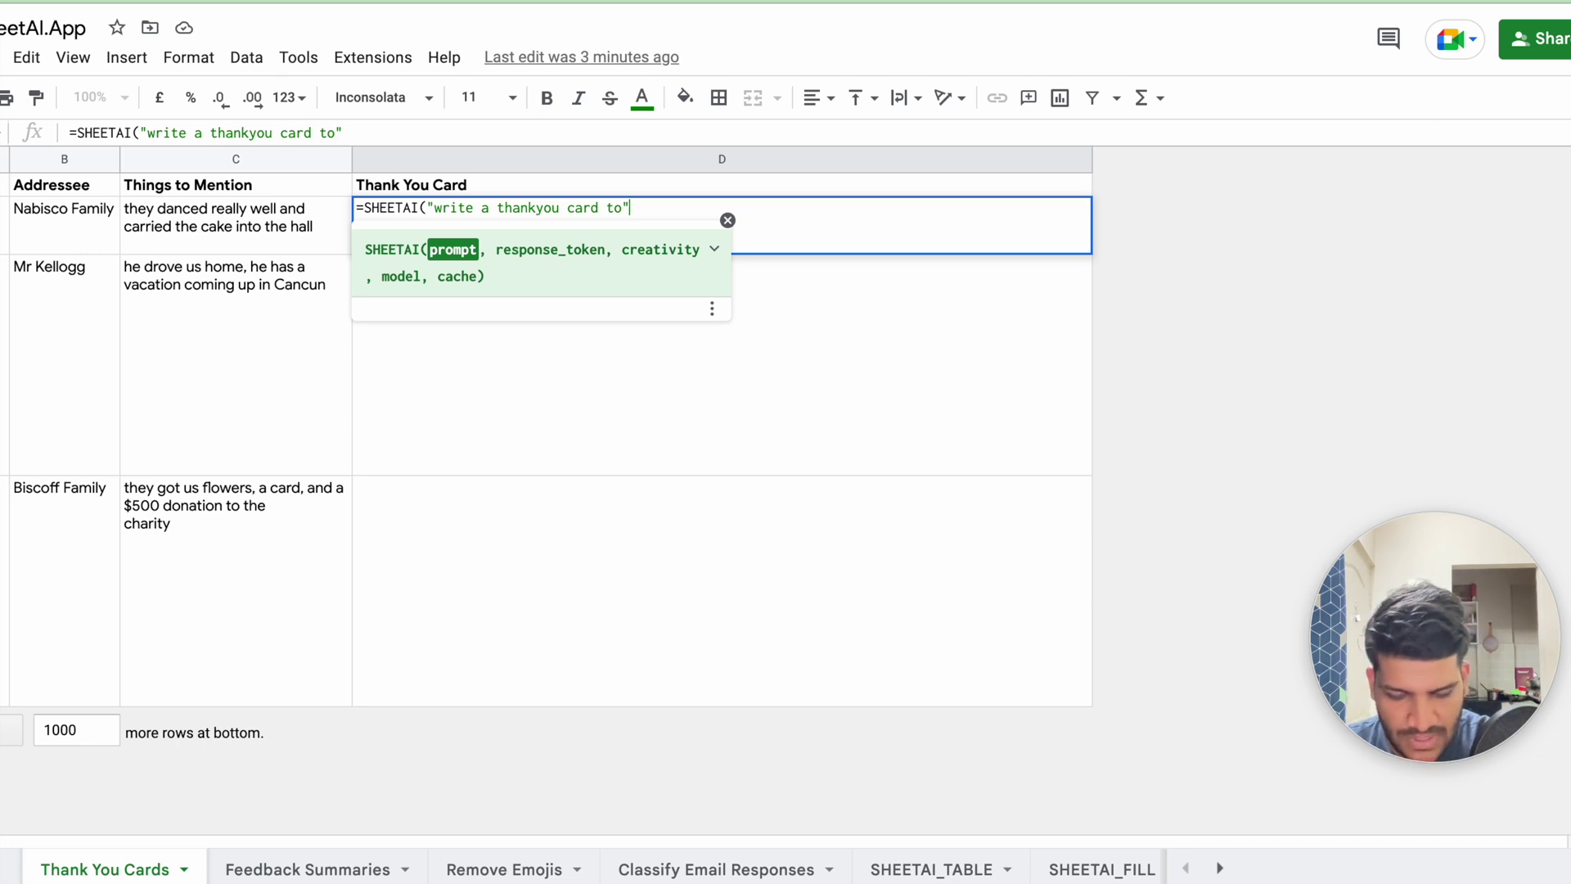
pyautogui.write('&')
pyautogui.click(76, 216)
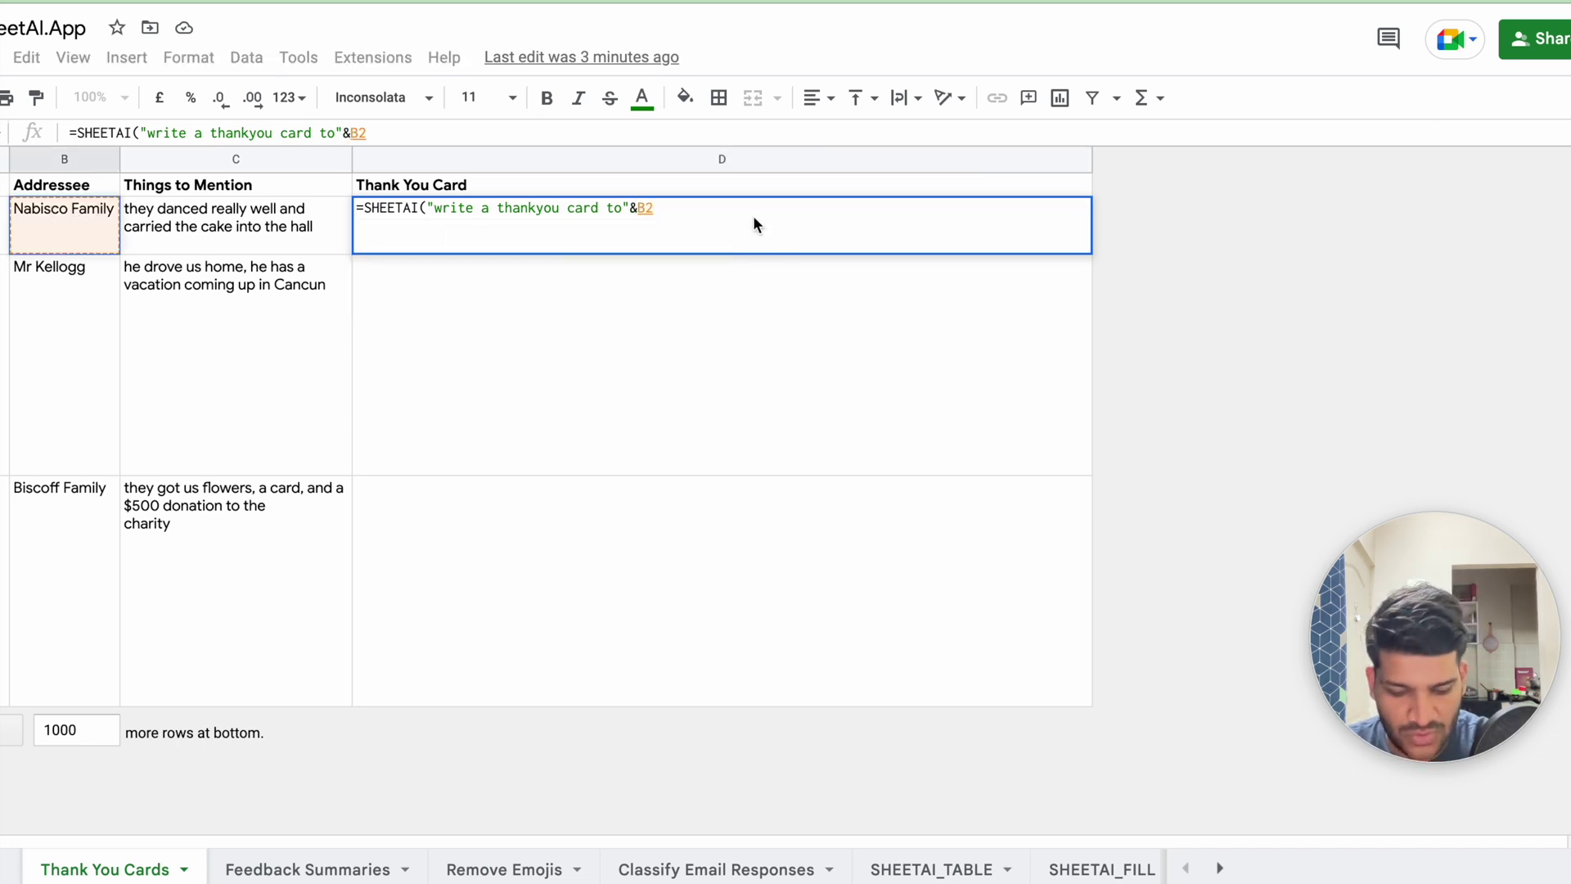
pyautogui.write('&"')
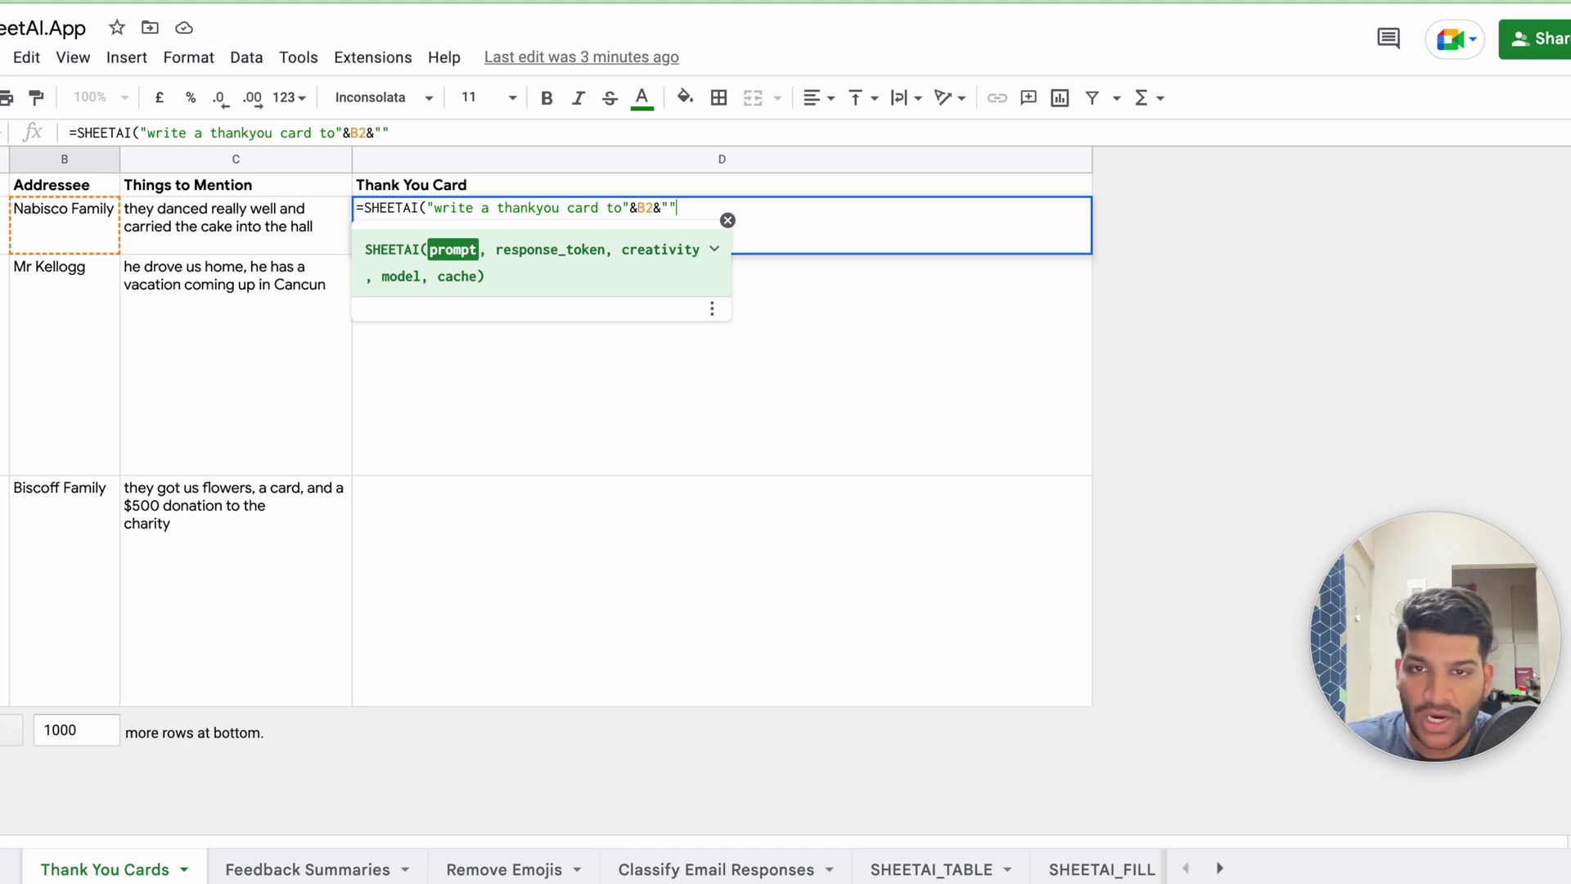
pyautogui.press('Left')
pyautogui.press('Left')
pyautogui.press('Left')
pyautogui.press('Left')
pyautogui.press('Left')
pyautogui.press('Left')
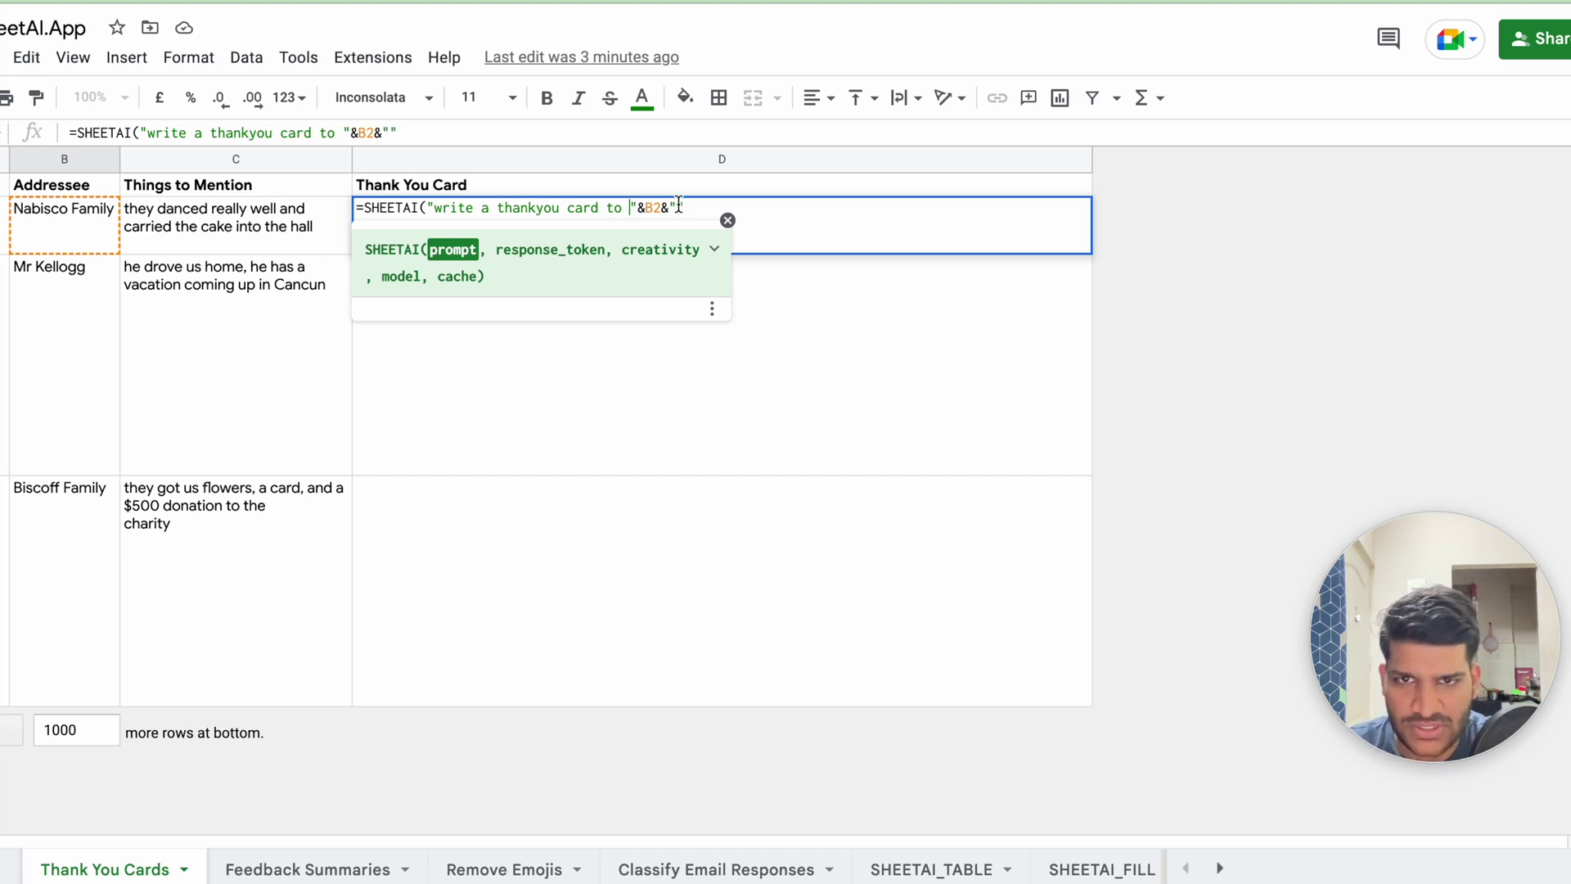
pyautogui.press('Right')
pyautogui.press('Right')
pyautogui.press('Right')
pyautogui.press('Right')
pyautogui.press('Right')
pyautogui.press('Right')
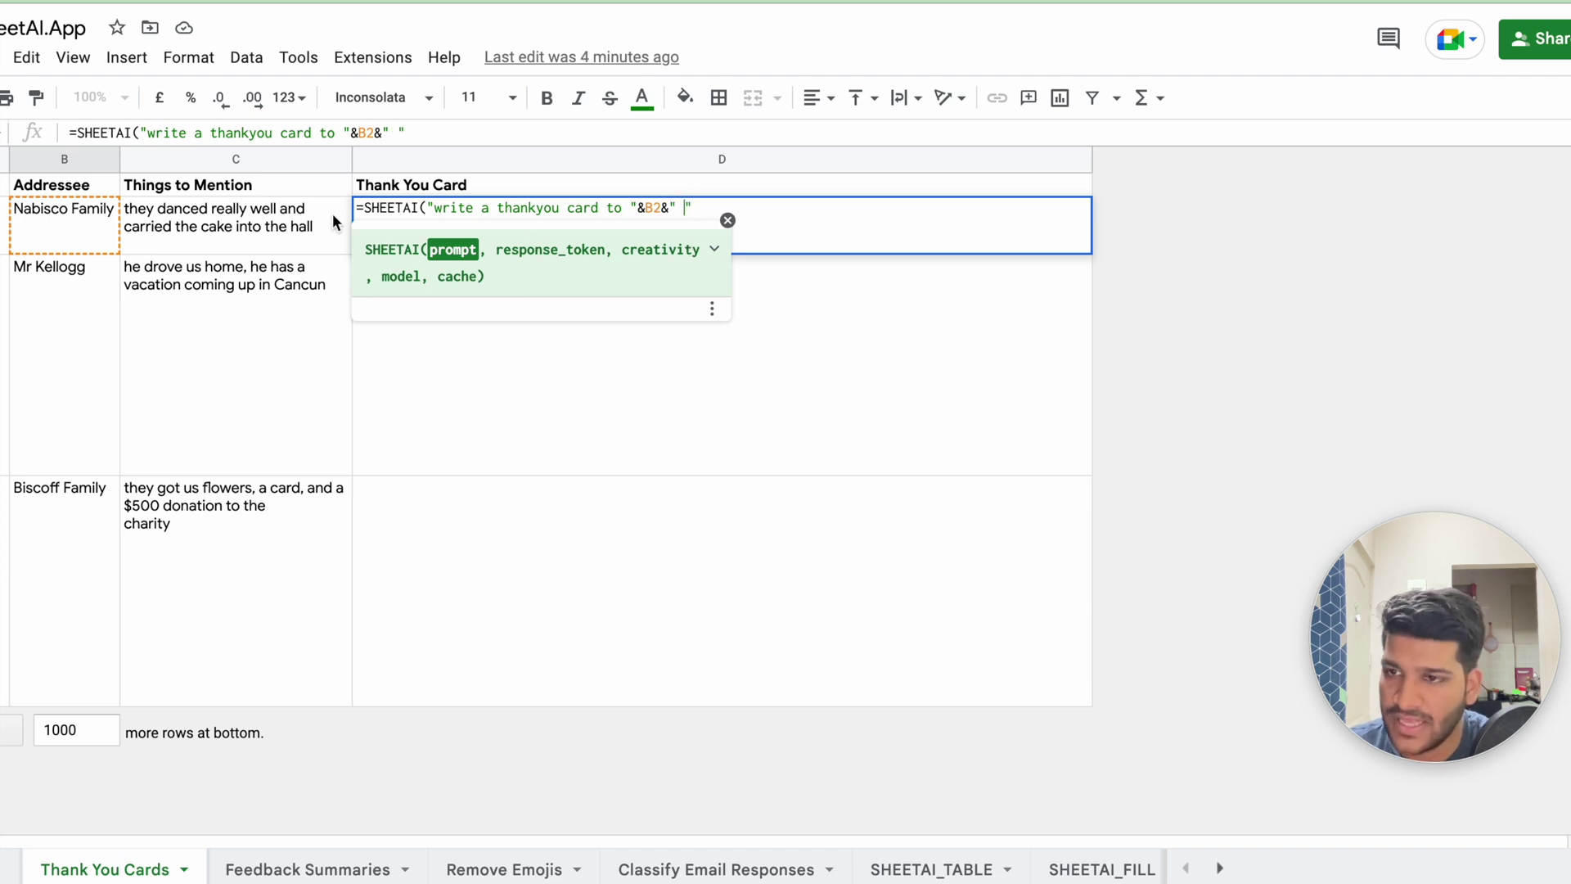
pyautogui.write('make sure to ')
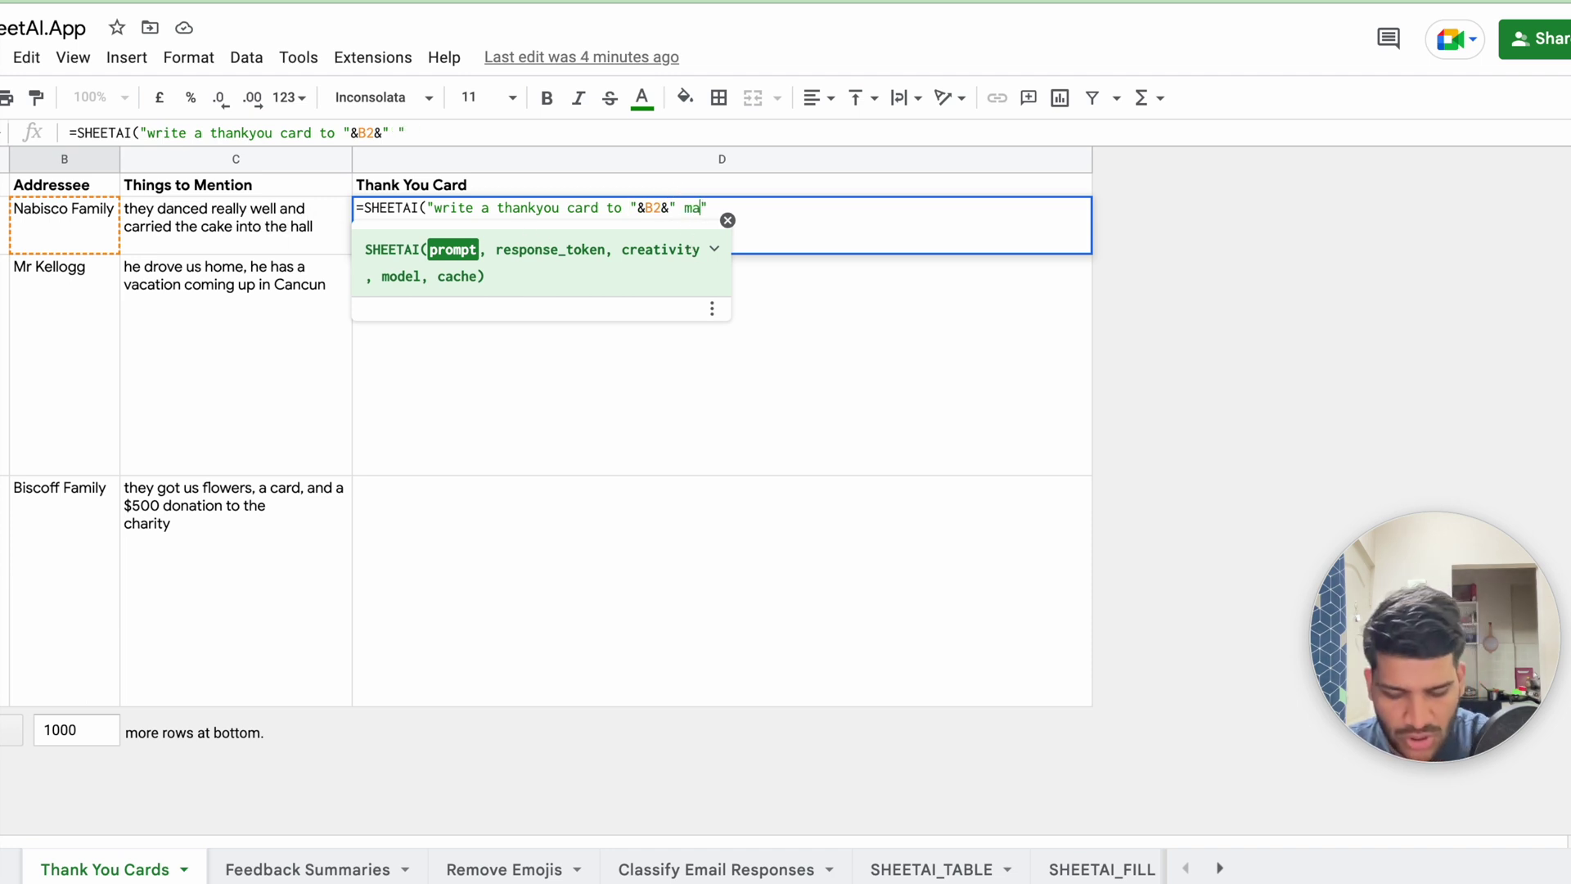
pyautogui.write('mention"')
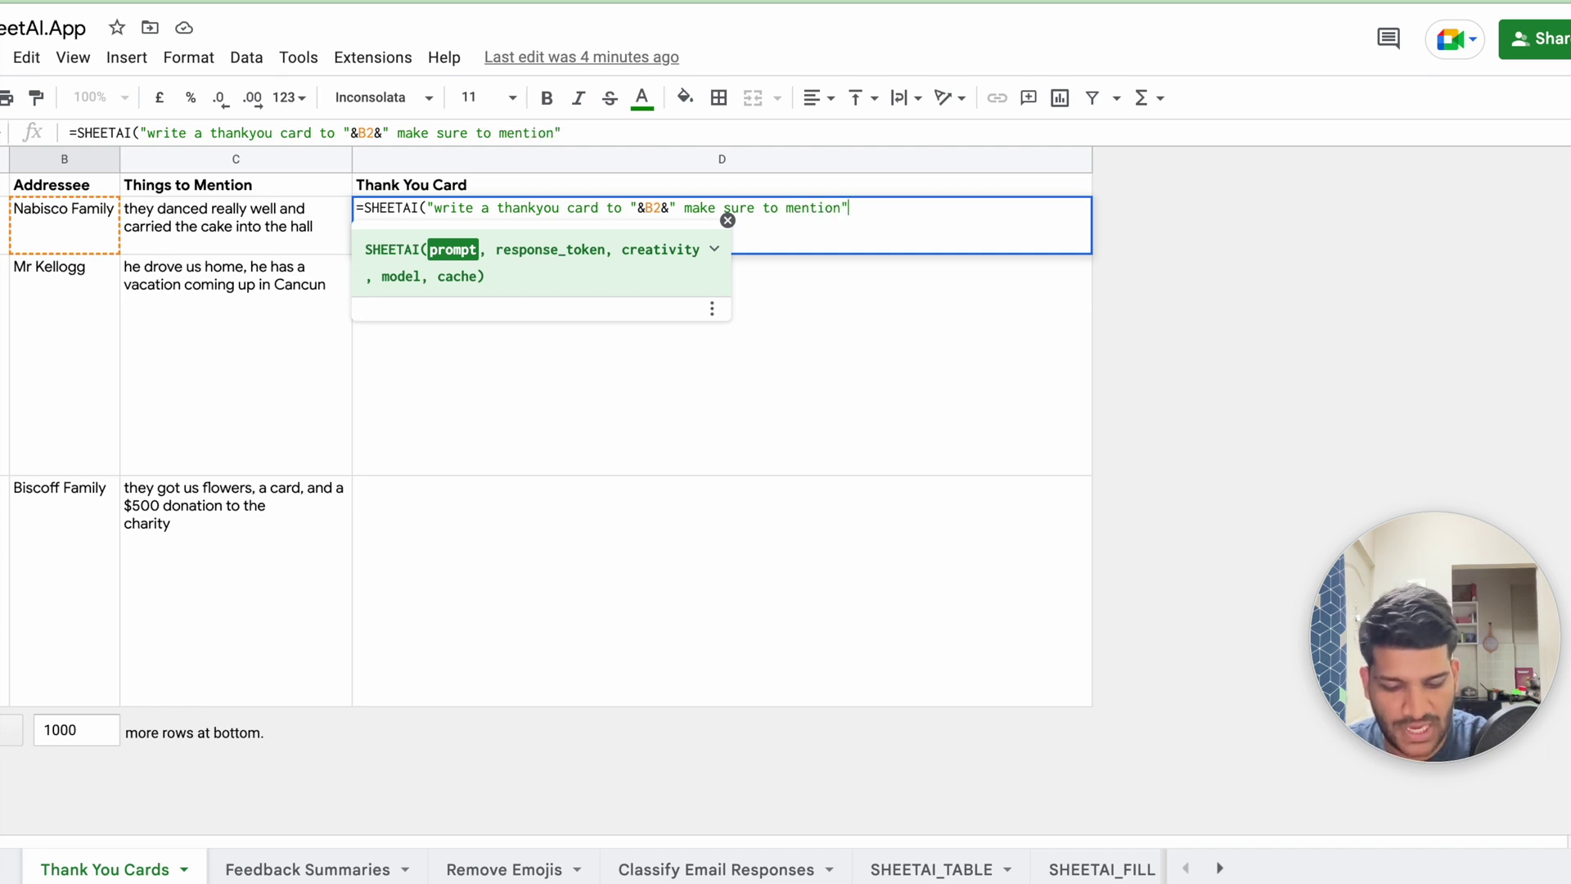
pyautogui.write('&')
pyautogui.click(340, 243)
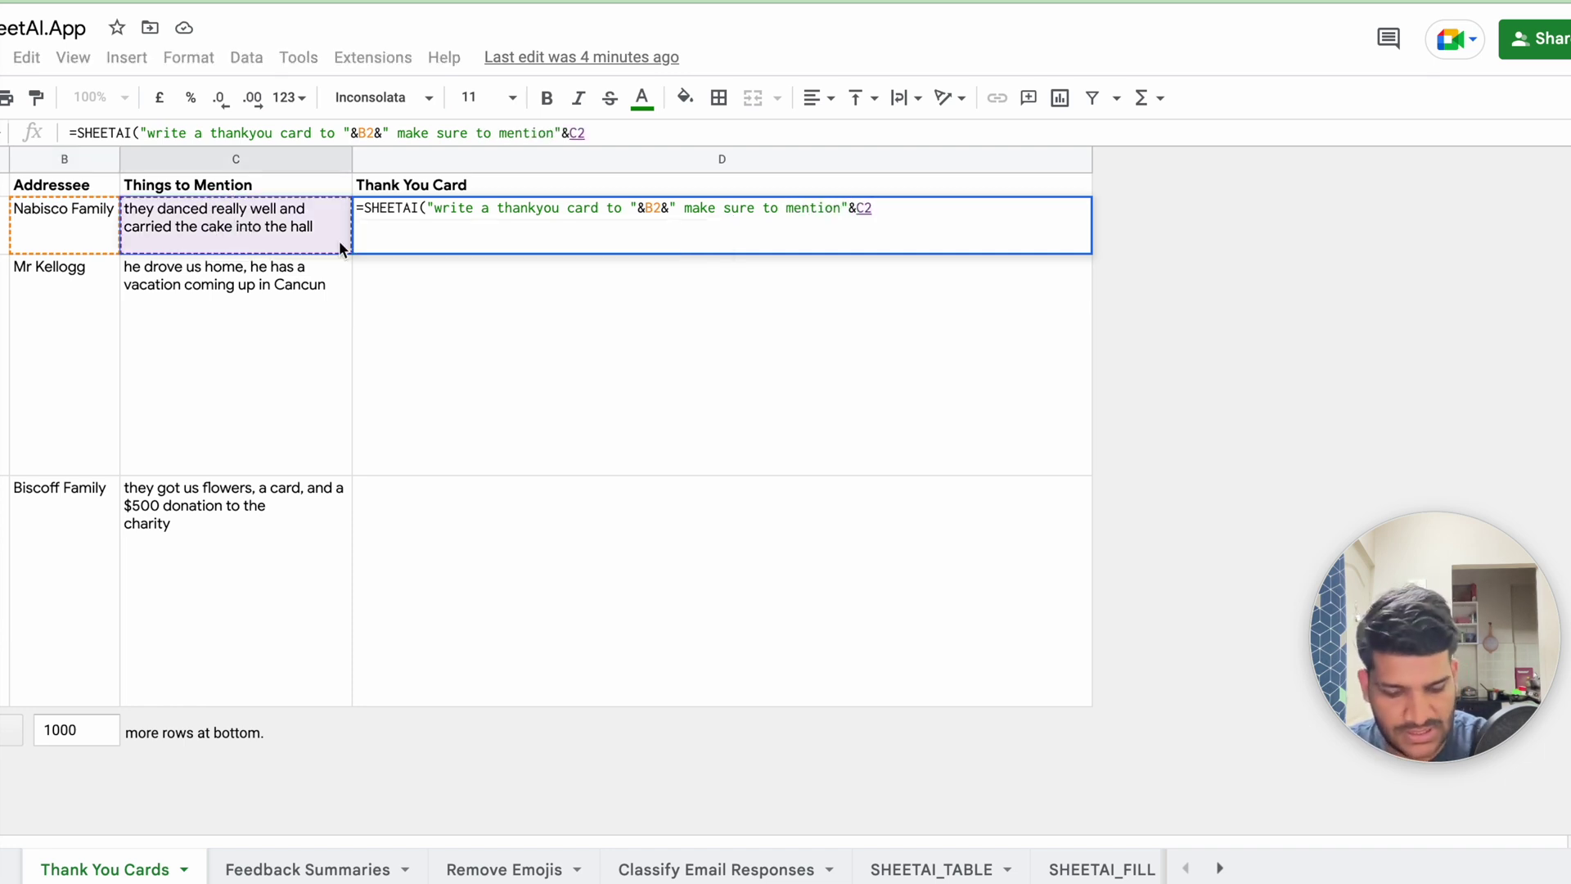
pyautogui.write('&"')
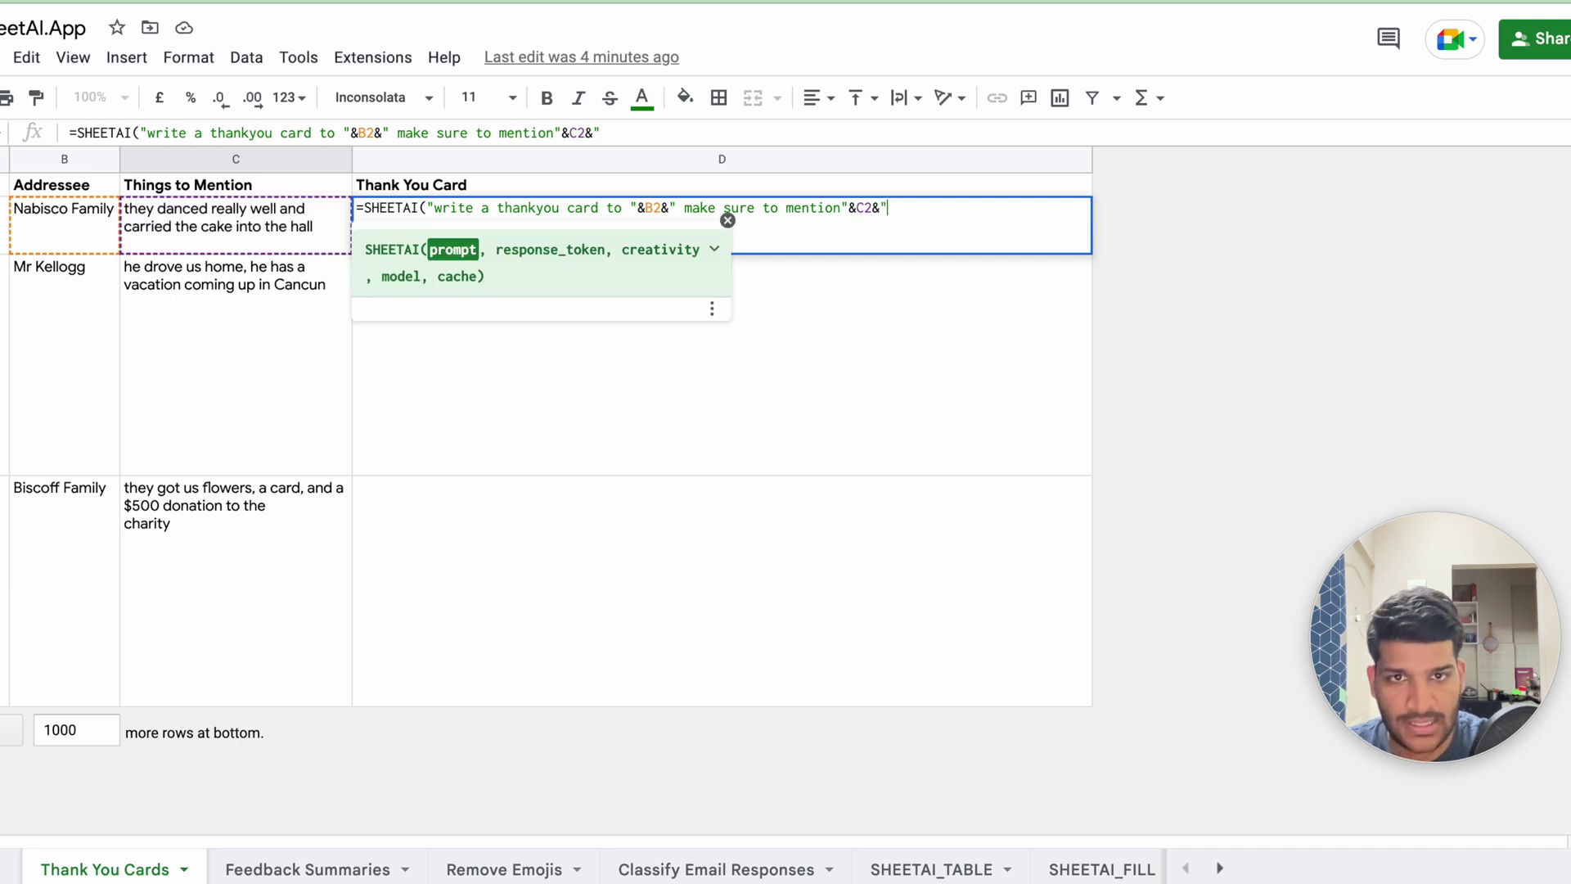
pyautogui.write(':")')
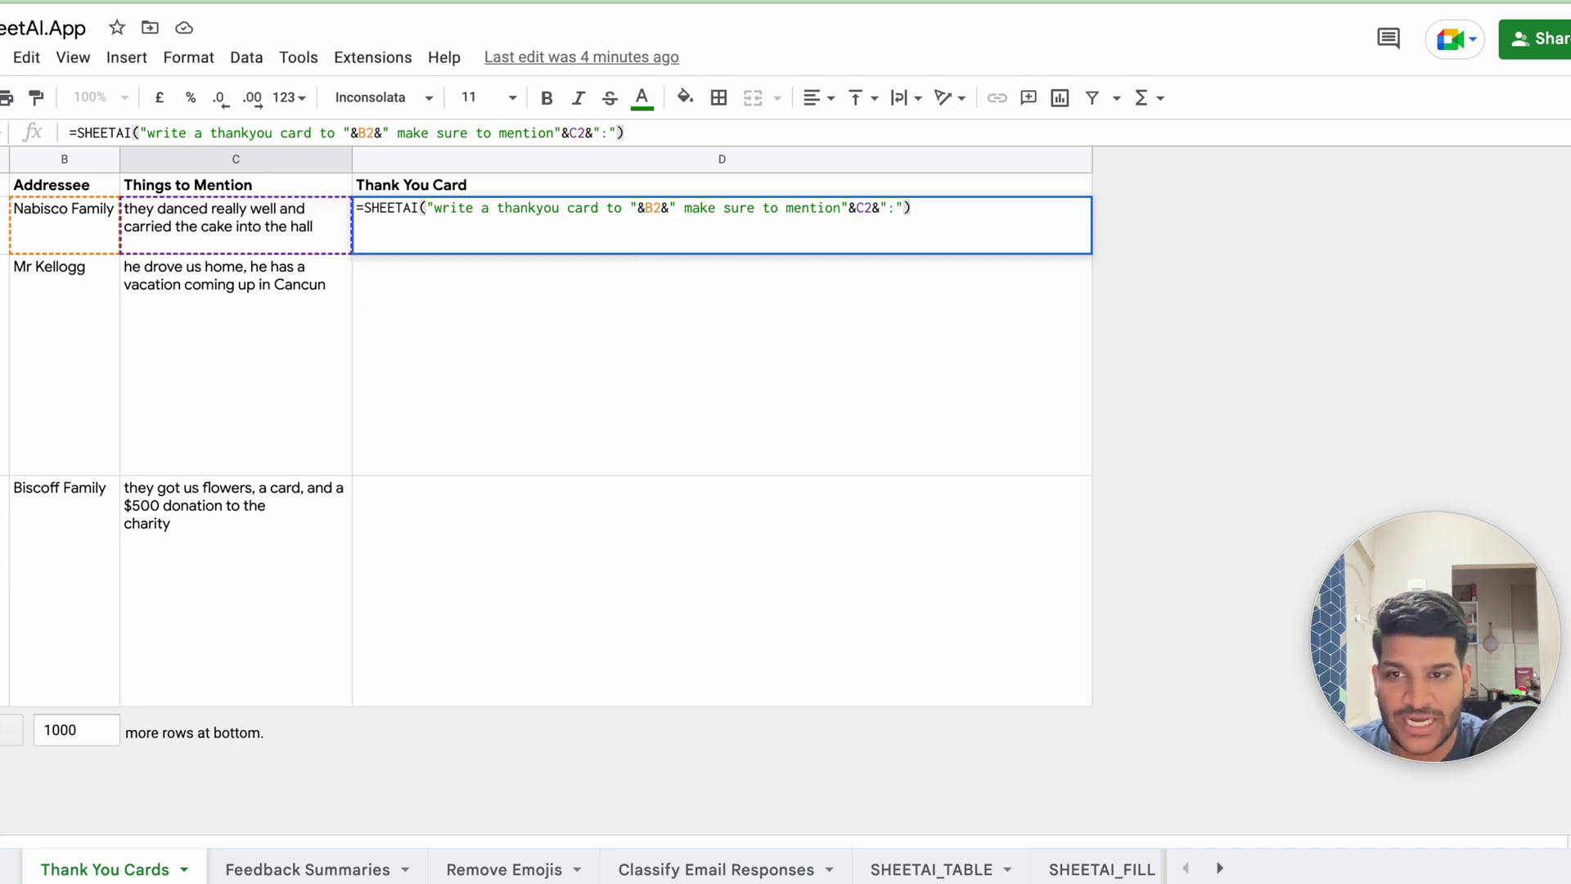
pyautogui.press('Return')
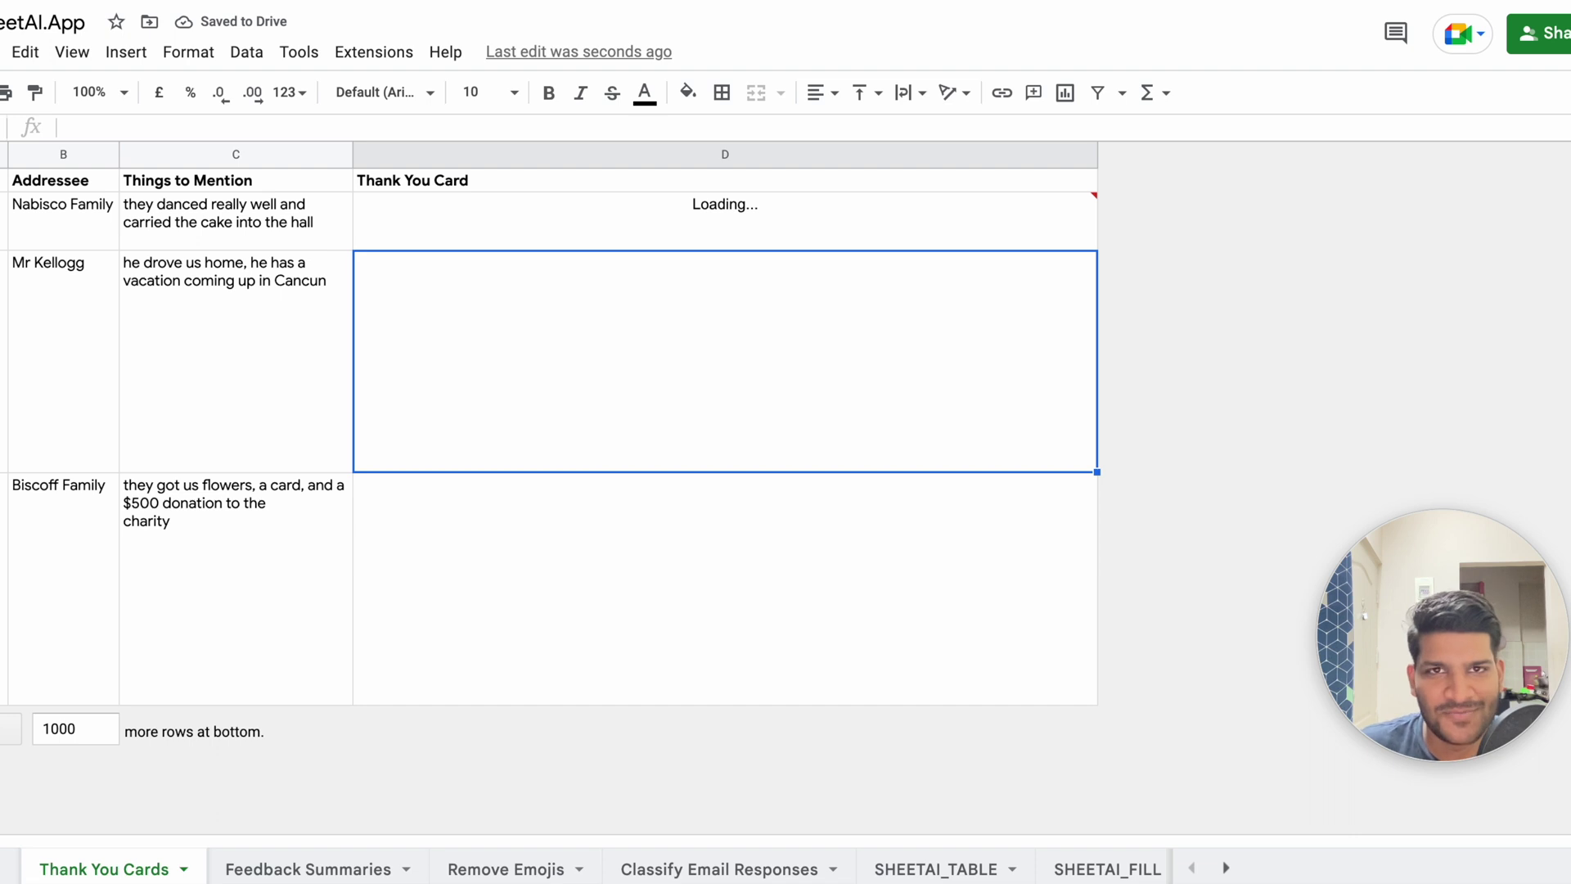
# - Fill D2's thank-you card formula down to D4 and check D3's references
pyautogui.click(562, 234)
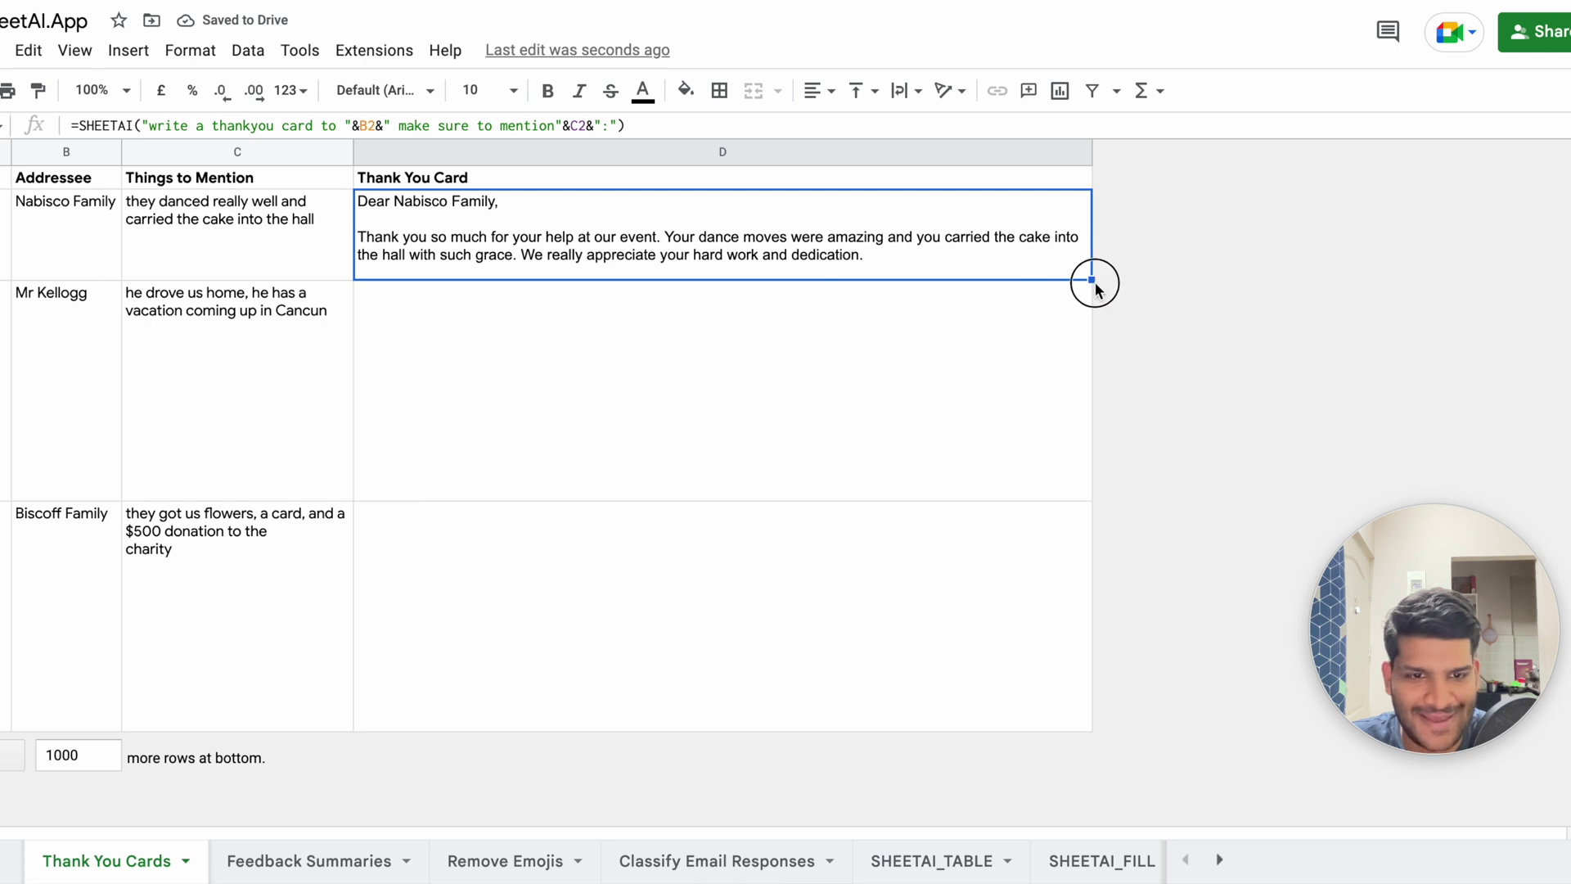
pyautogui.moveTo(1093, 280); pyautogui.dragTo(1102, 671)
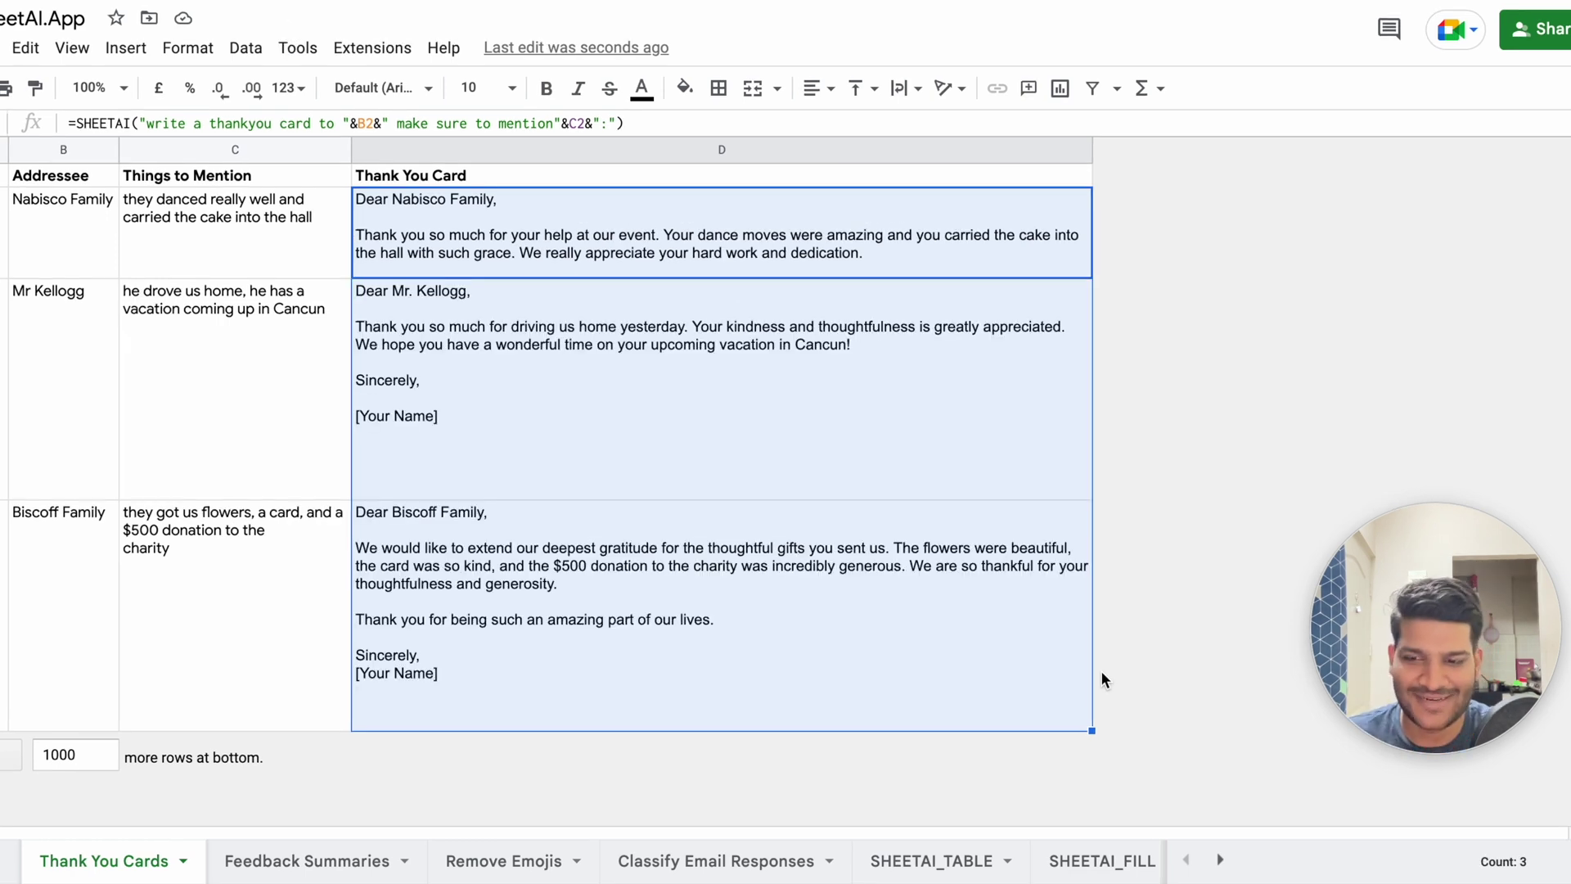
pyautogui.click(1064, 483)
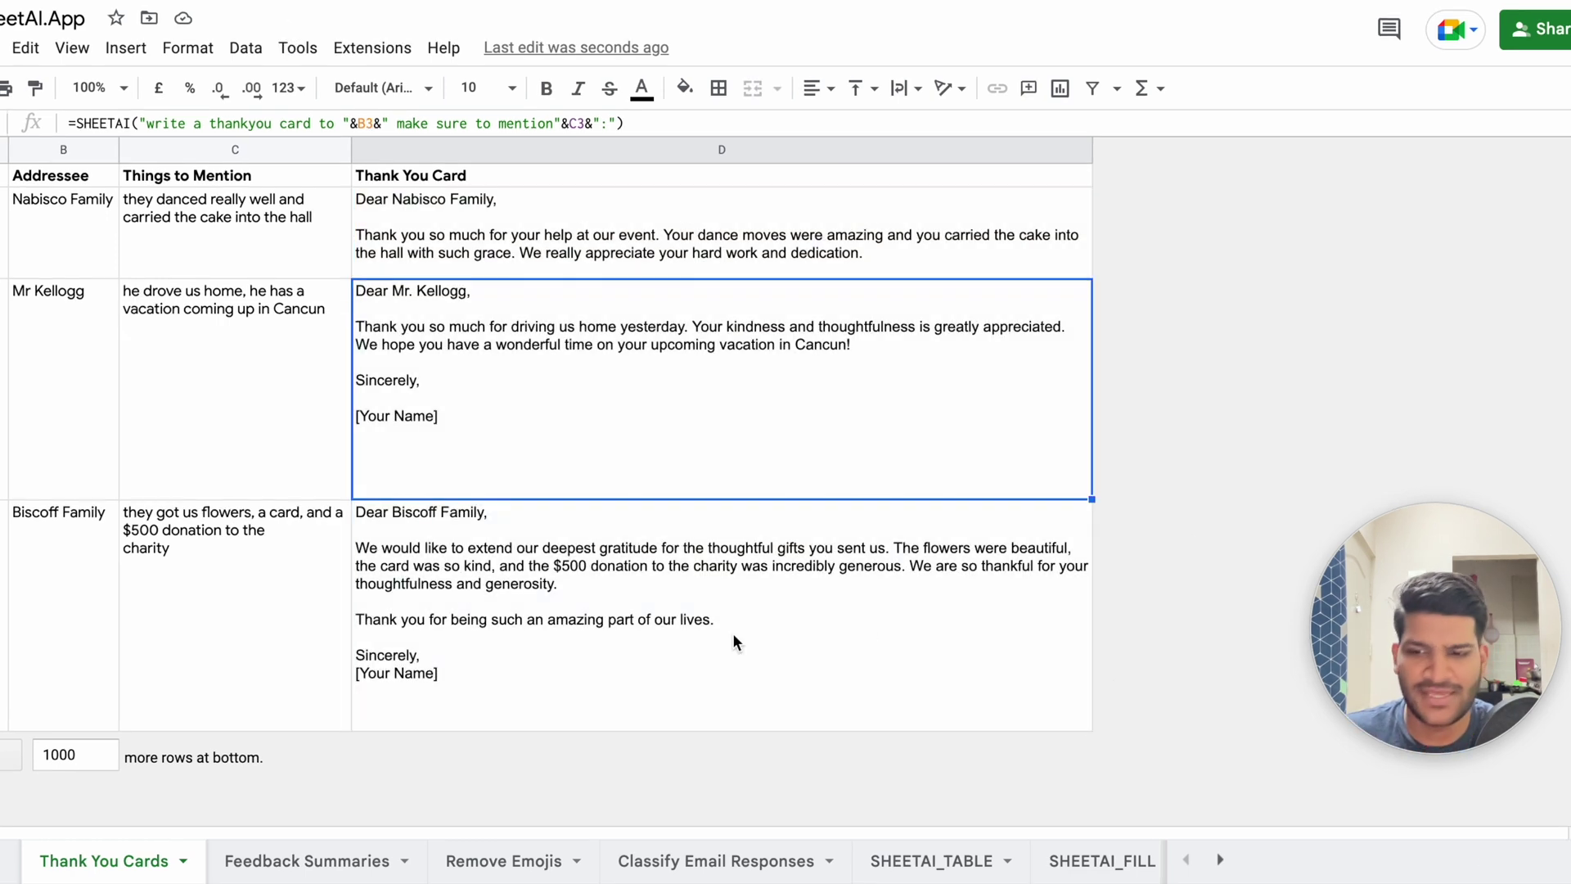
# - Open the Feedback Summaries sheet and look over the Kindle reviews
pyautogui.click(327, 860)
pyautogui.click(258, 253)
pyautogui.click(213, 540)
pyautogui.click(331, 288)
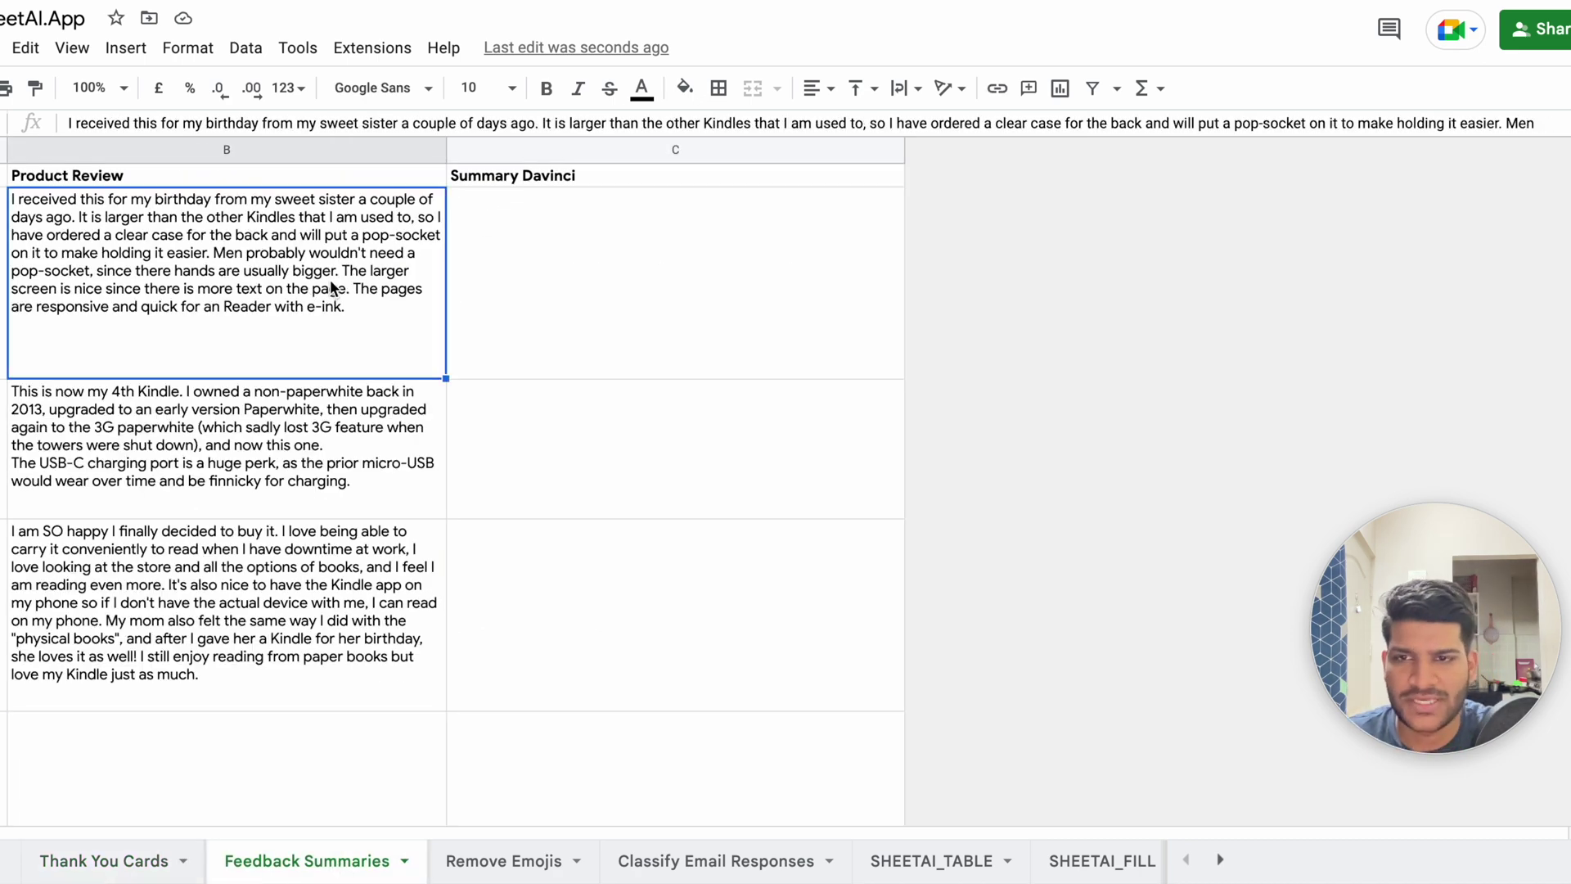
pyautogui.click(700, 270)
pyautogui.click(133, 294)
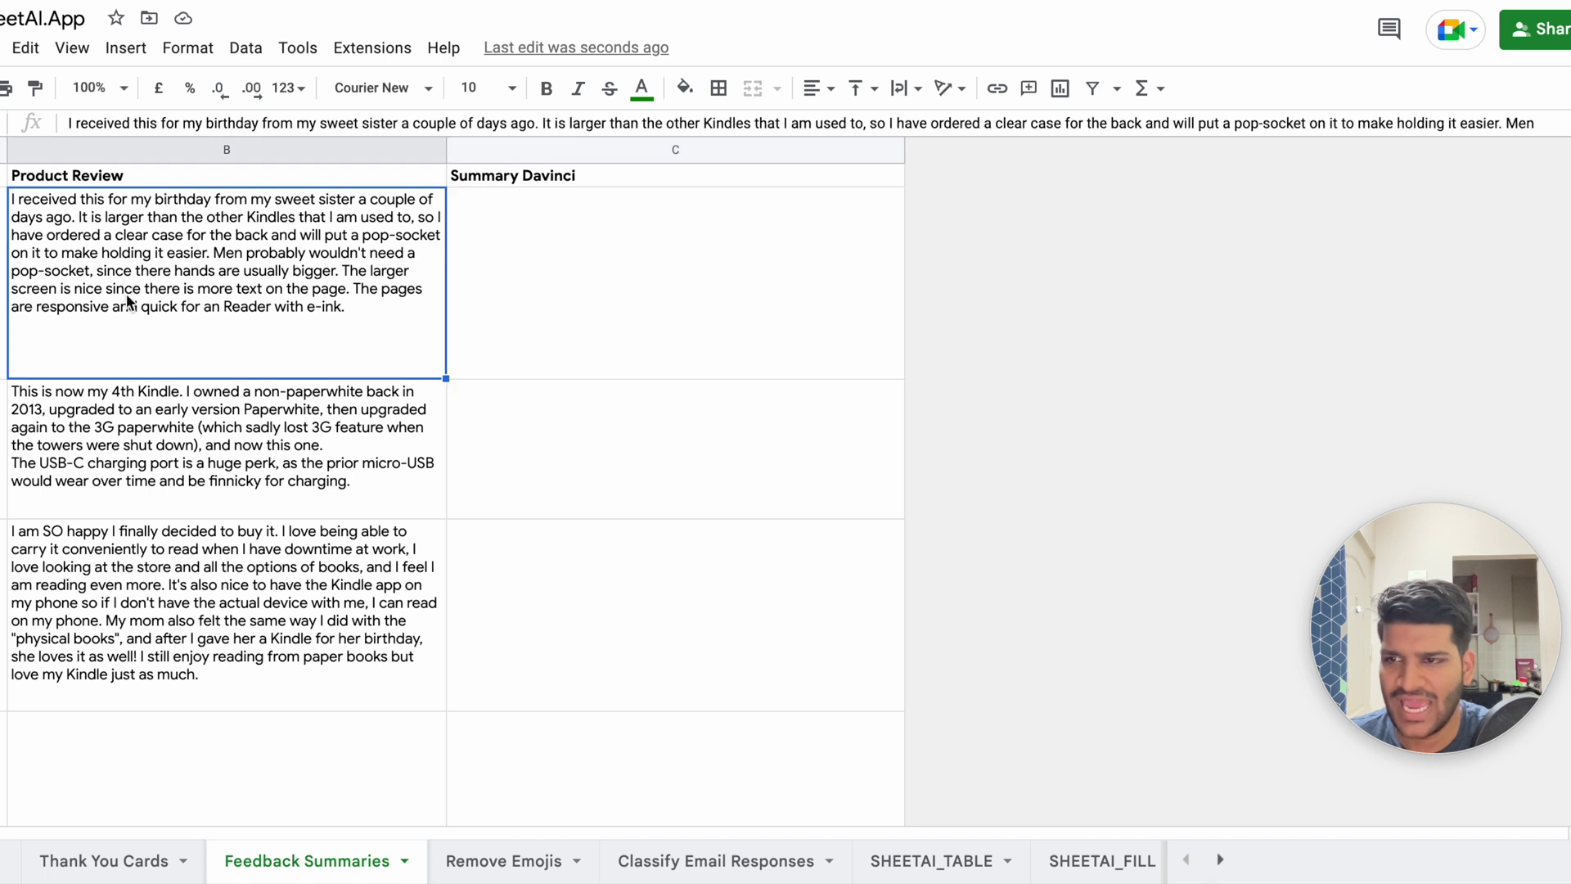
# - Enter =SHEETAI("rephrase "&B2&" in bullet points and descripe it as i am 5 years old") in C2 and fill to C4
pyautogui.doubleClick(501, 259)
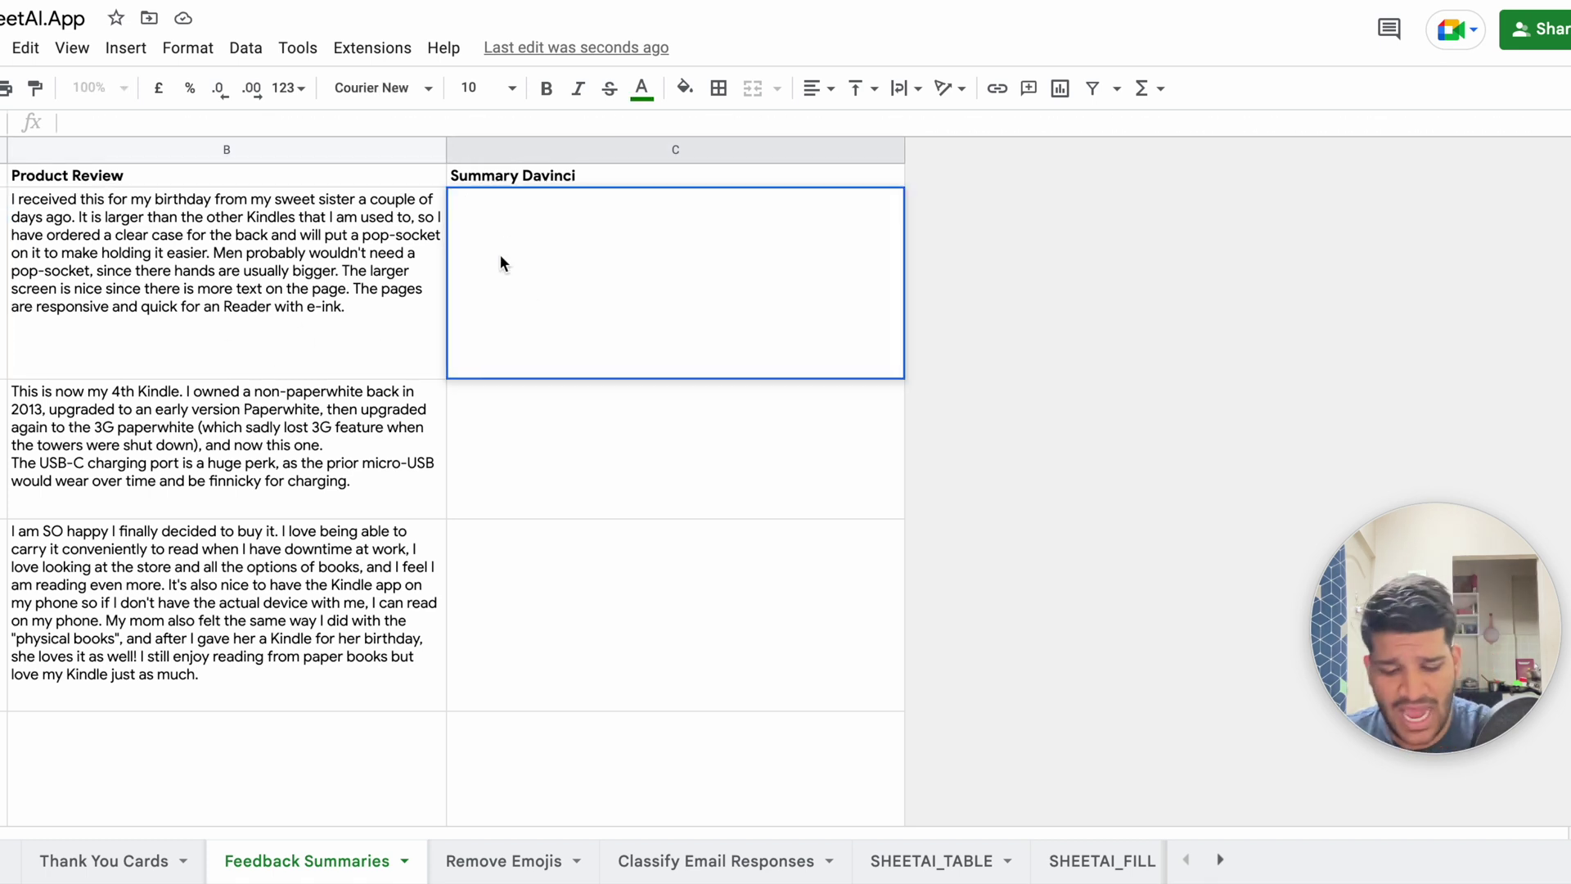
pyautogui.write('=SGHE')
pyautogui.press('BackSpace')
pyautogui.press('BackSpace')
pyautogui.press('BackSpace')
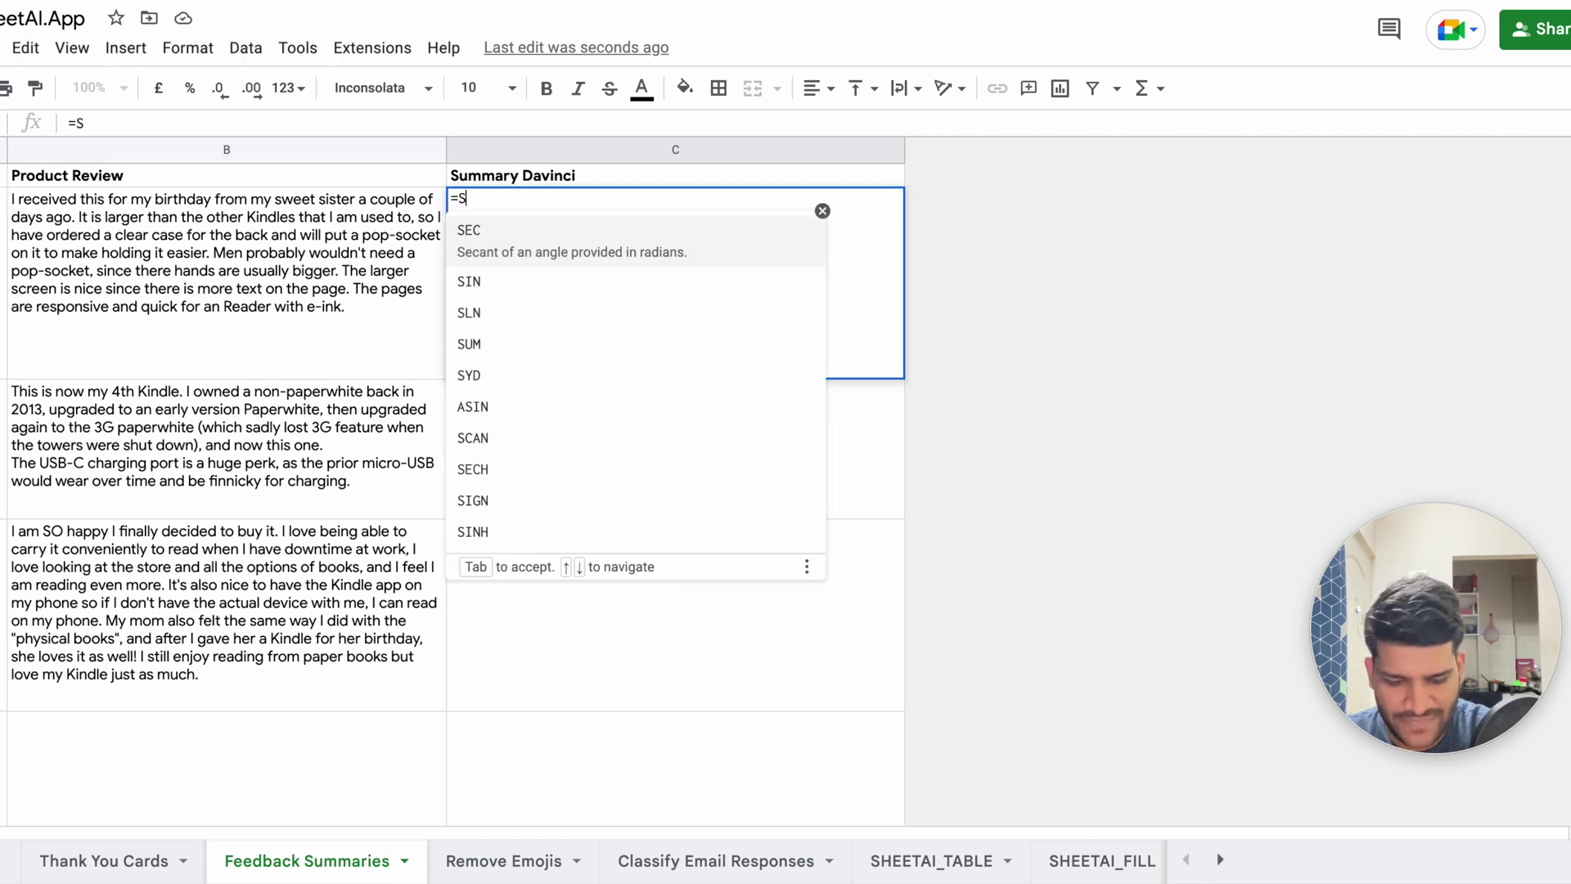
pyautogui.write('HEETAI(')
pyautogui.write('"rephrase ')
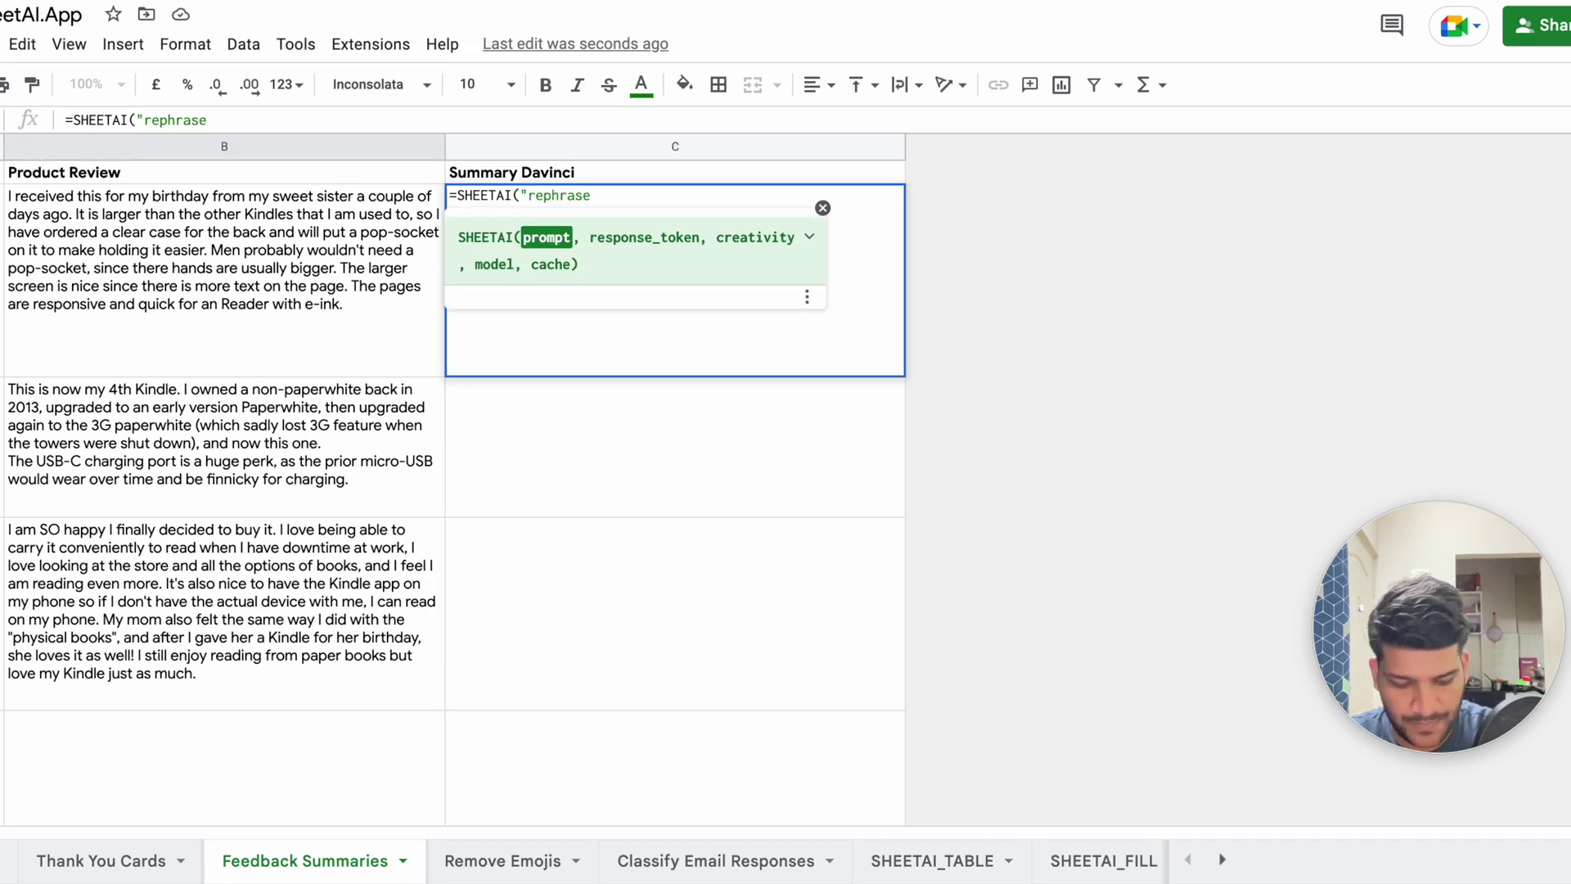
pyautogui.write('"&B2&')
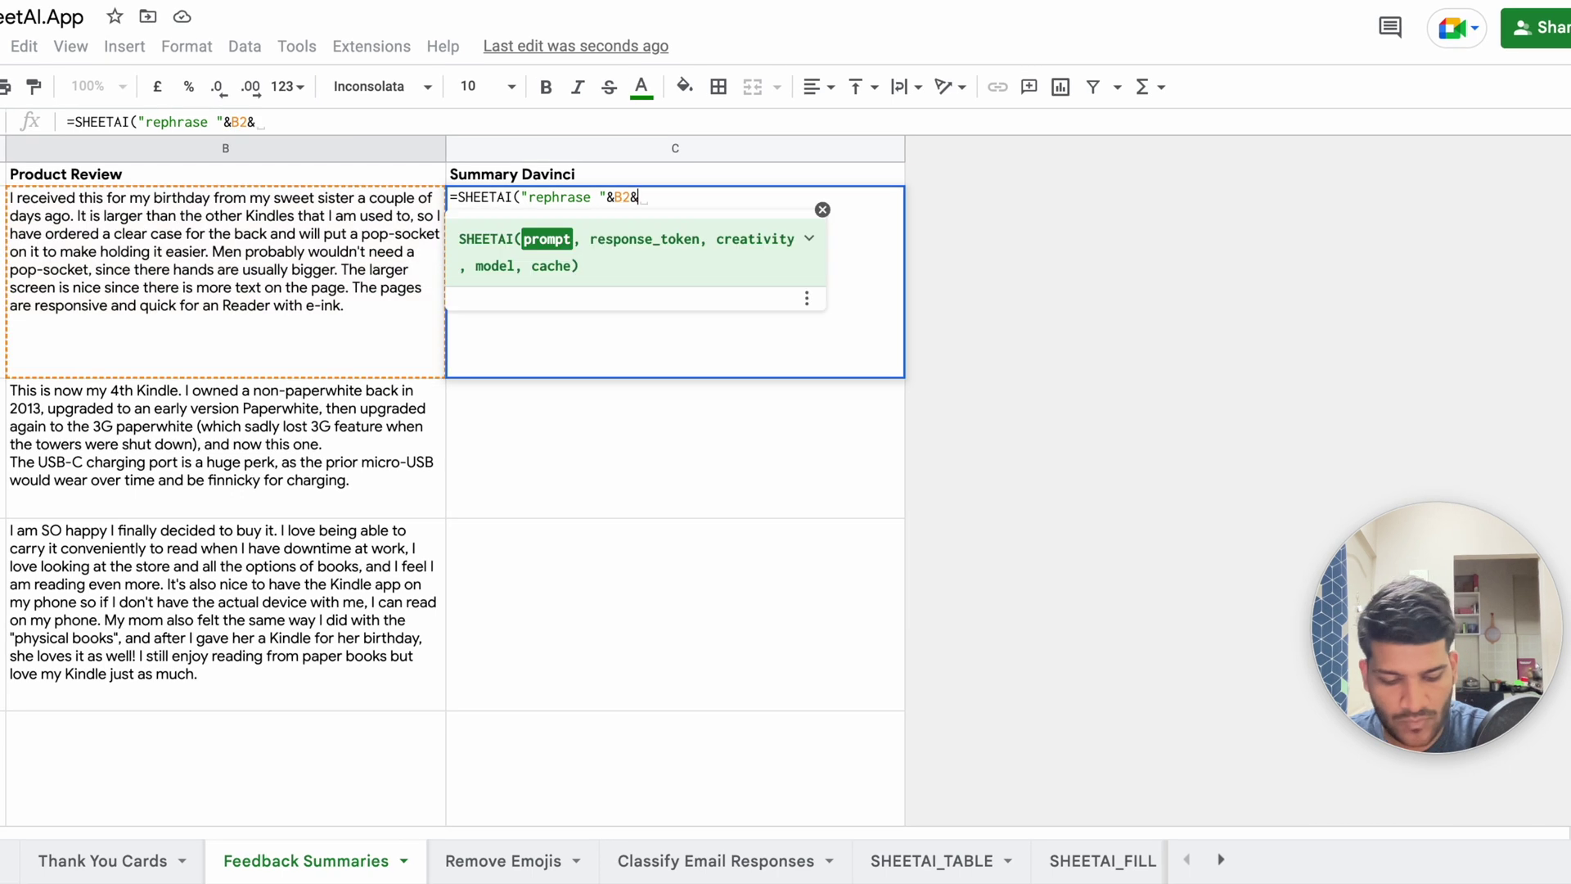
pyautogui.write('" in bullet ')
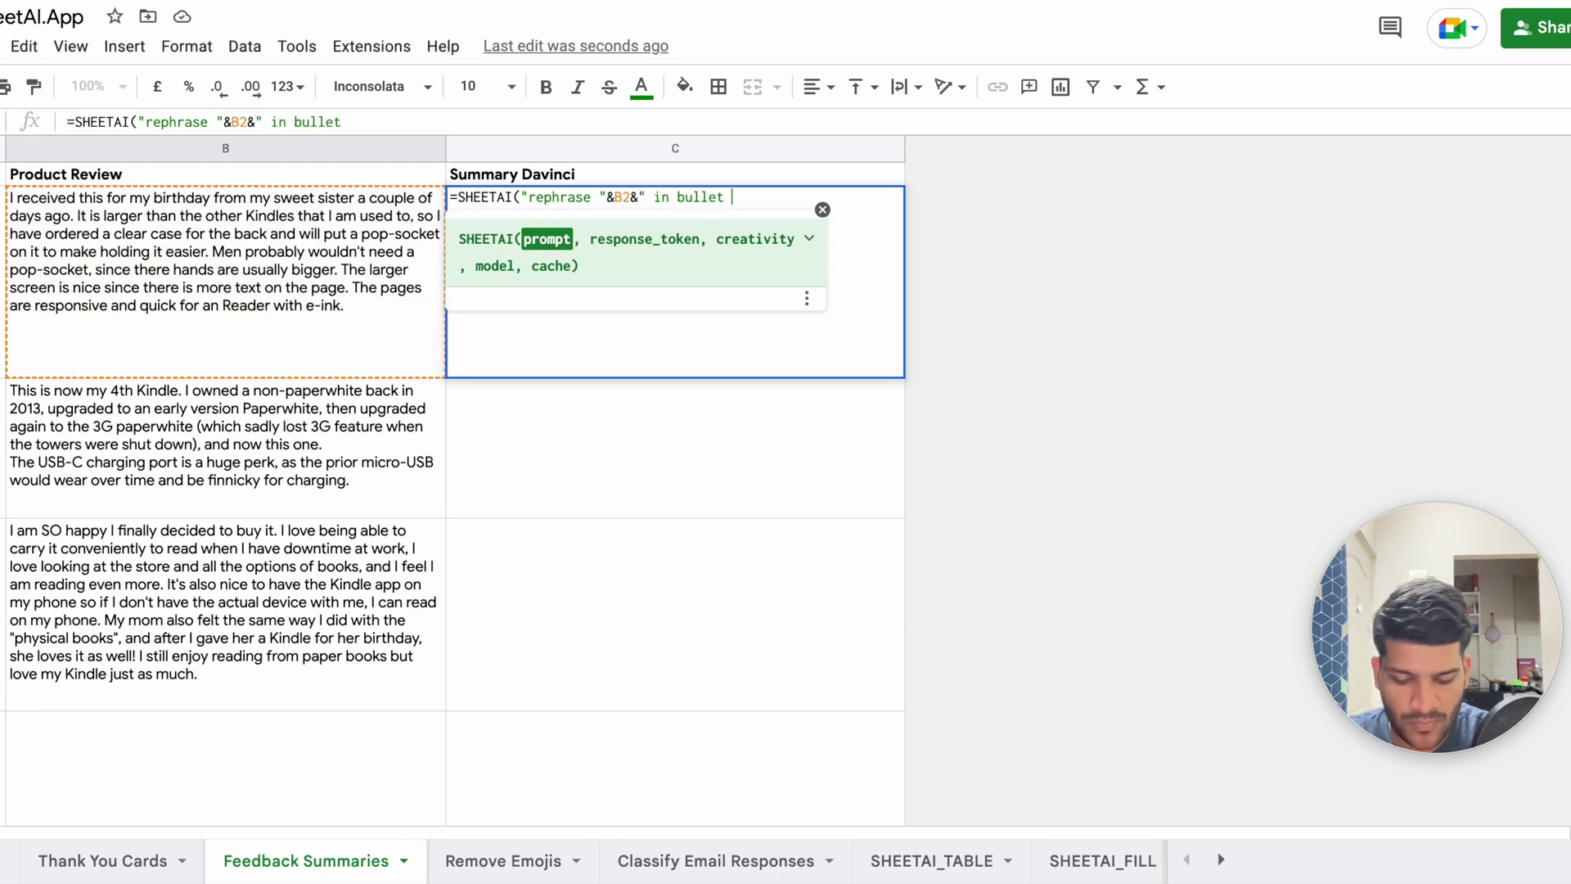
pyautogui.write('points ')
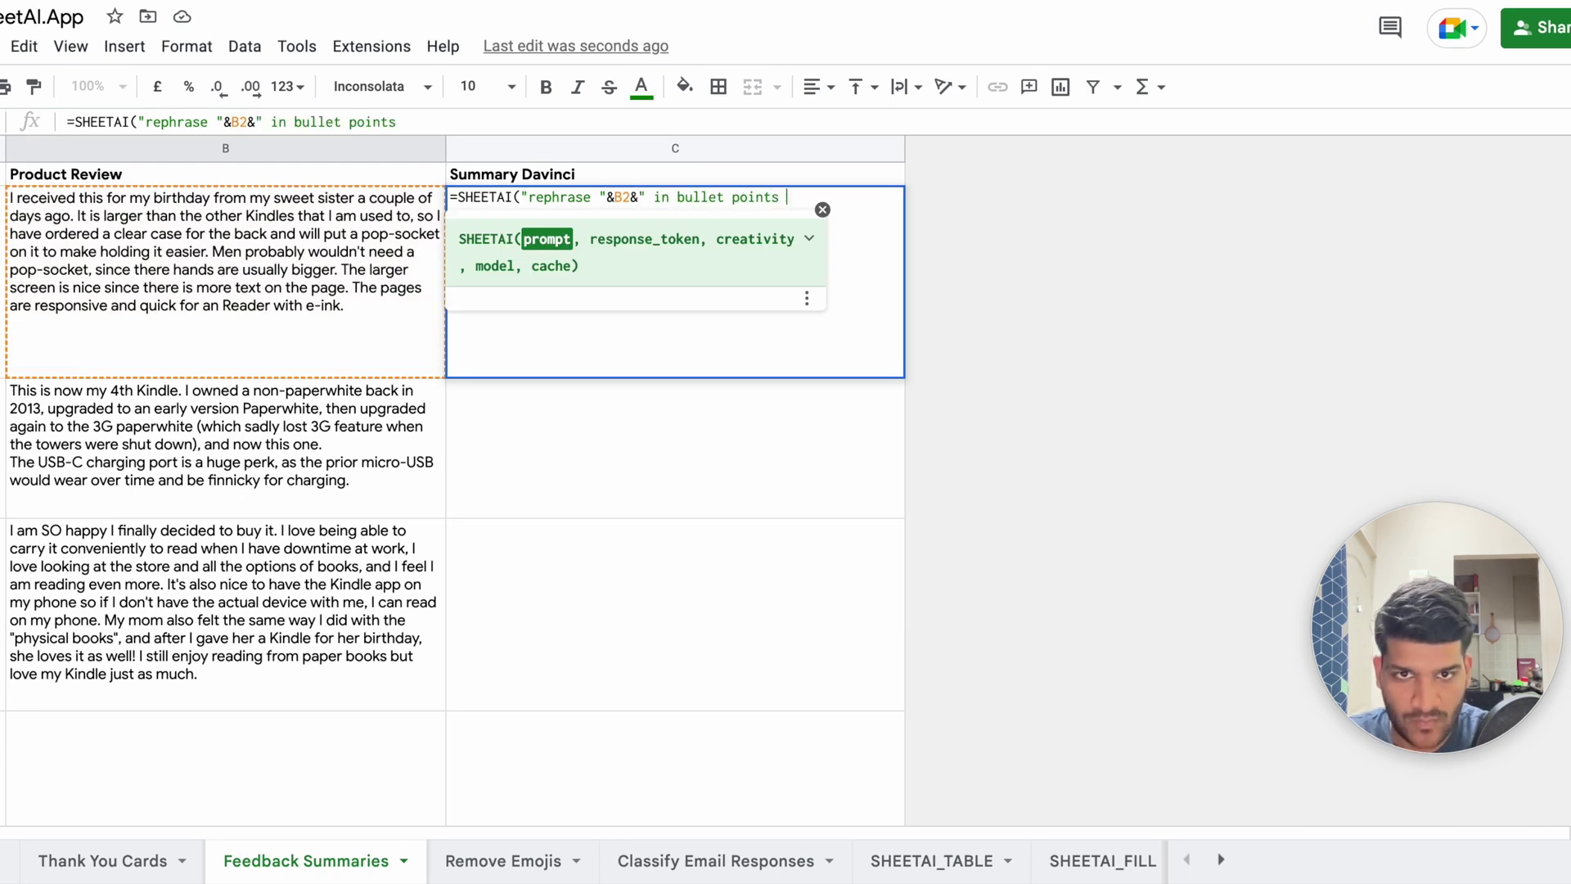
pyautogui.write('and des')
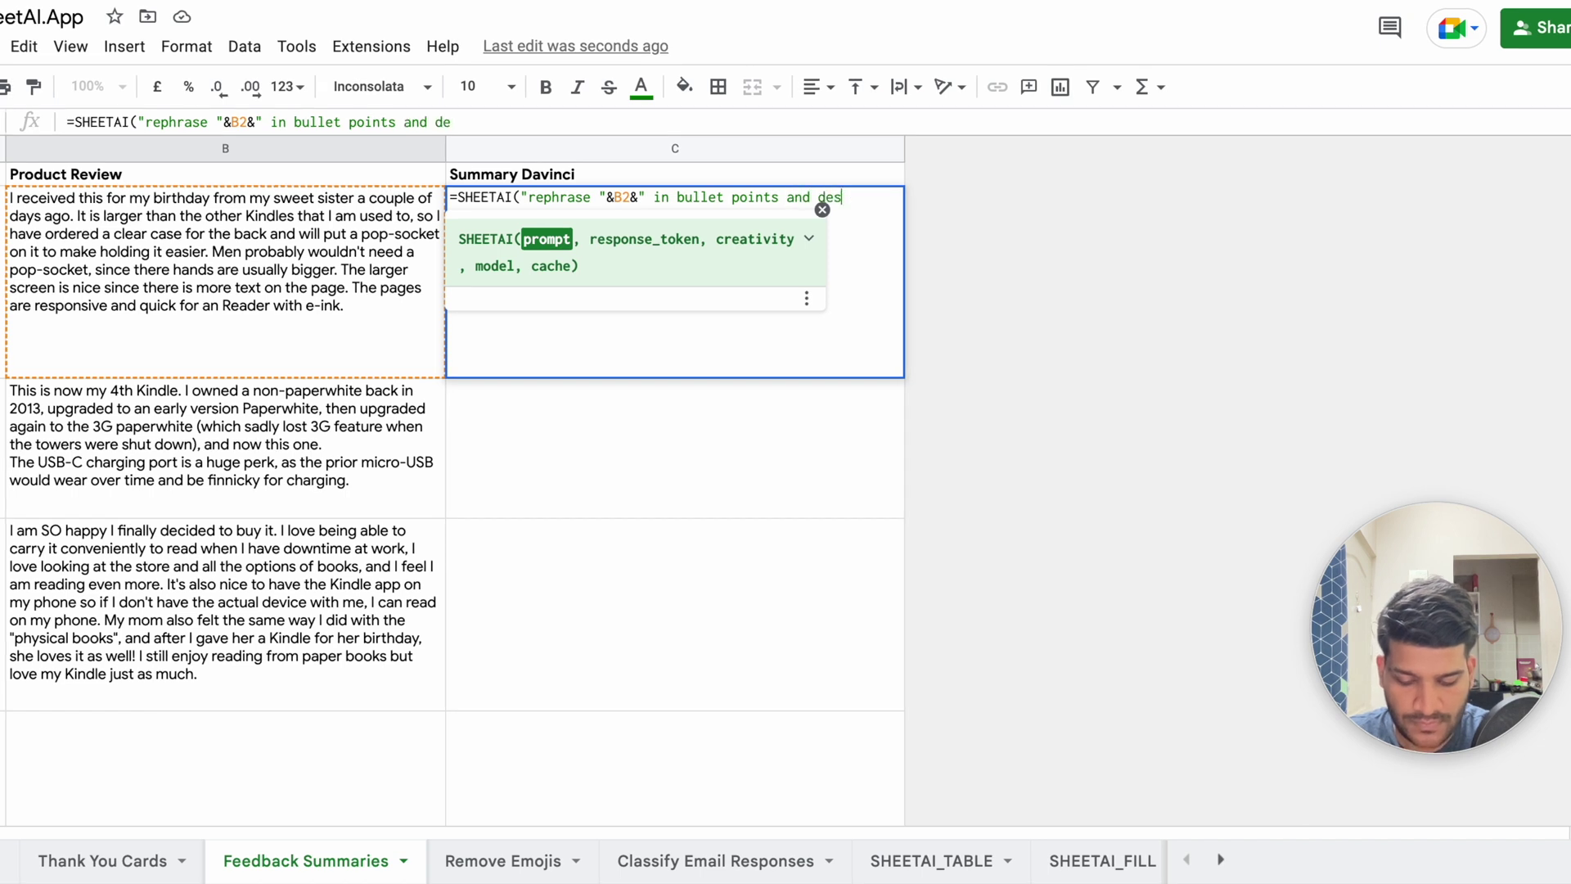
pyautogui.write('cripe i')
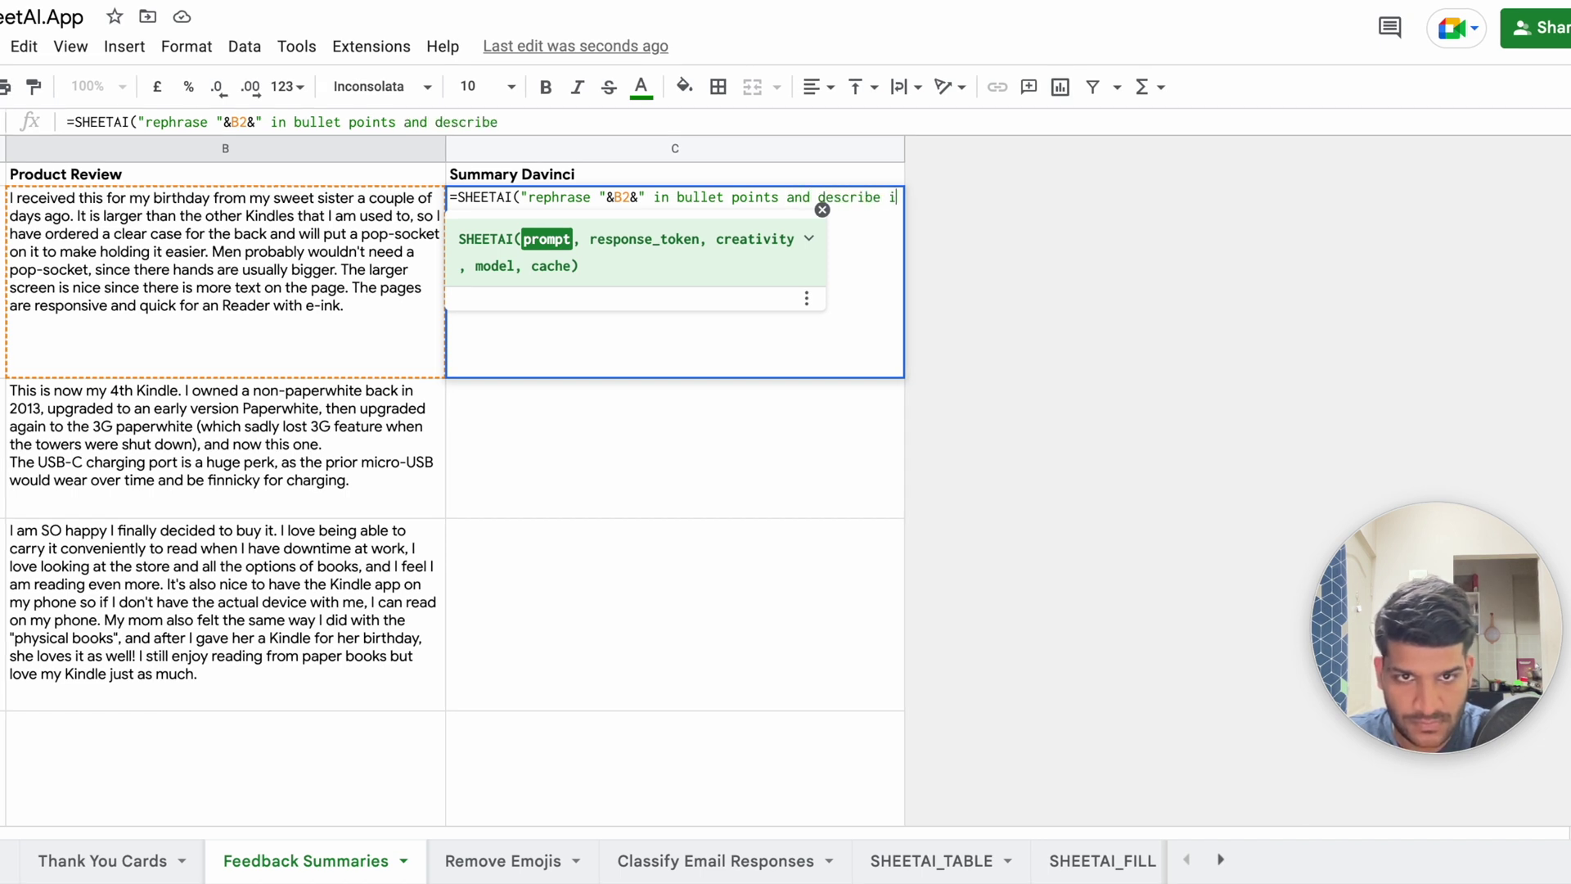
pyautogui.write('t as i am 5 ')
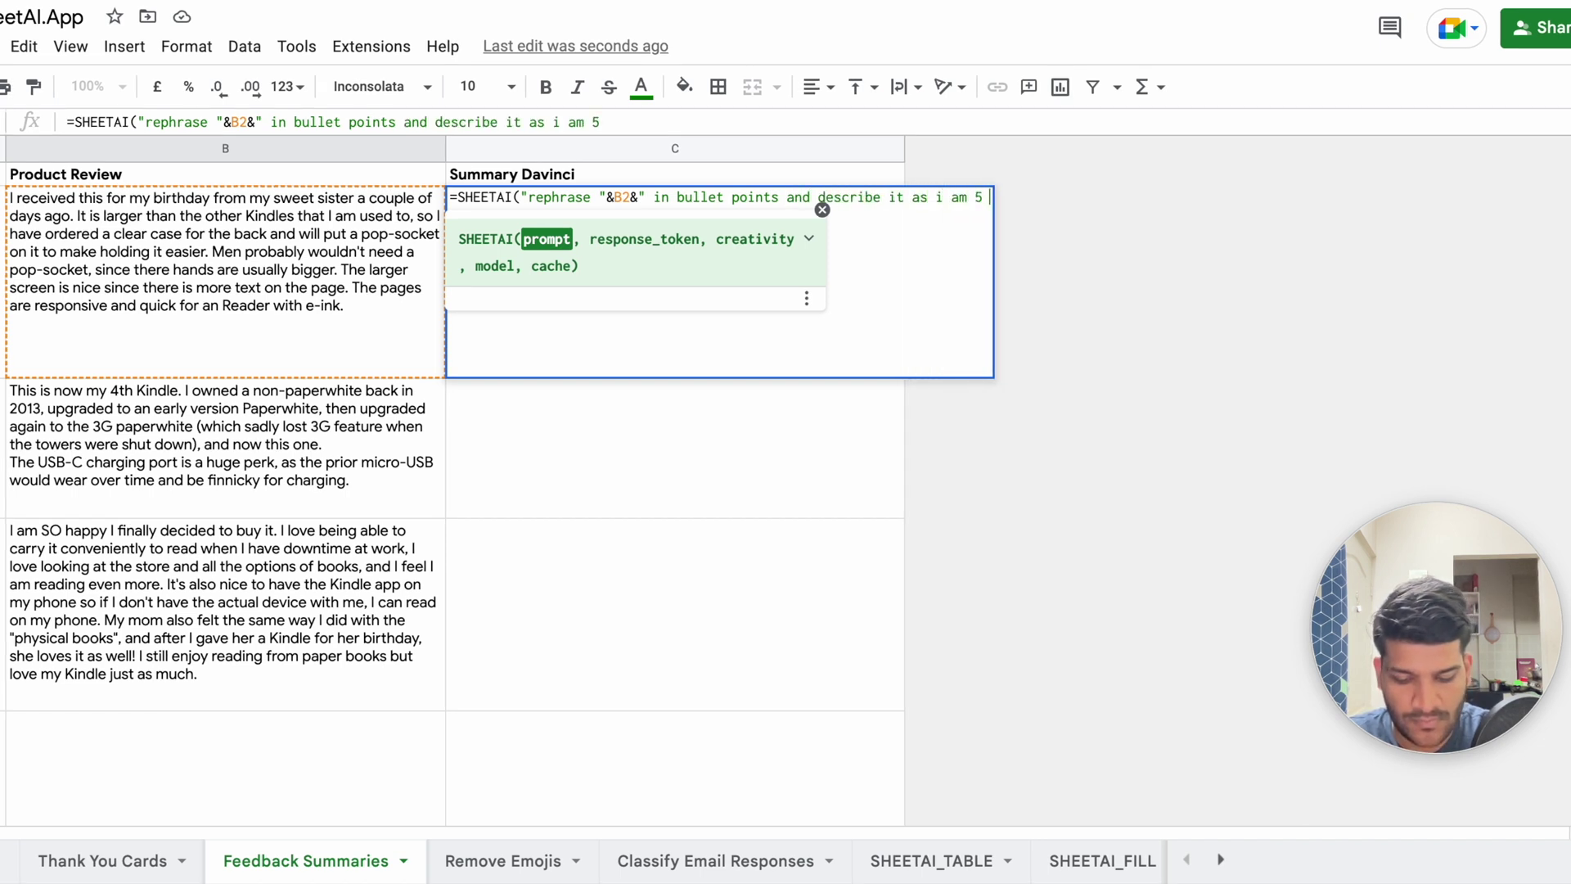
pyautogui.write('years old")')
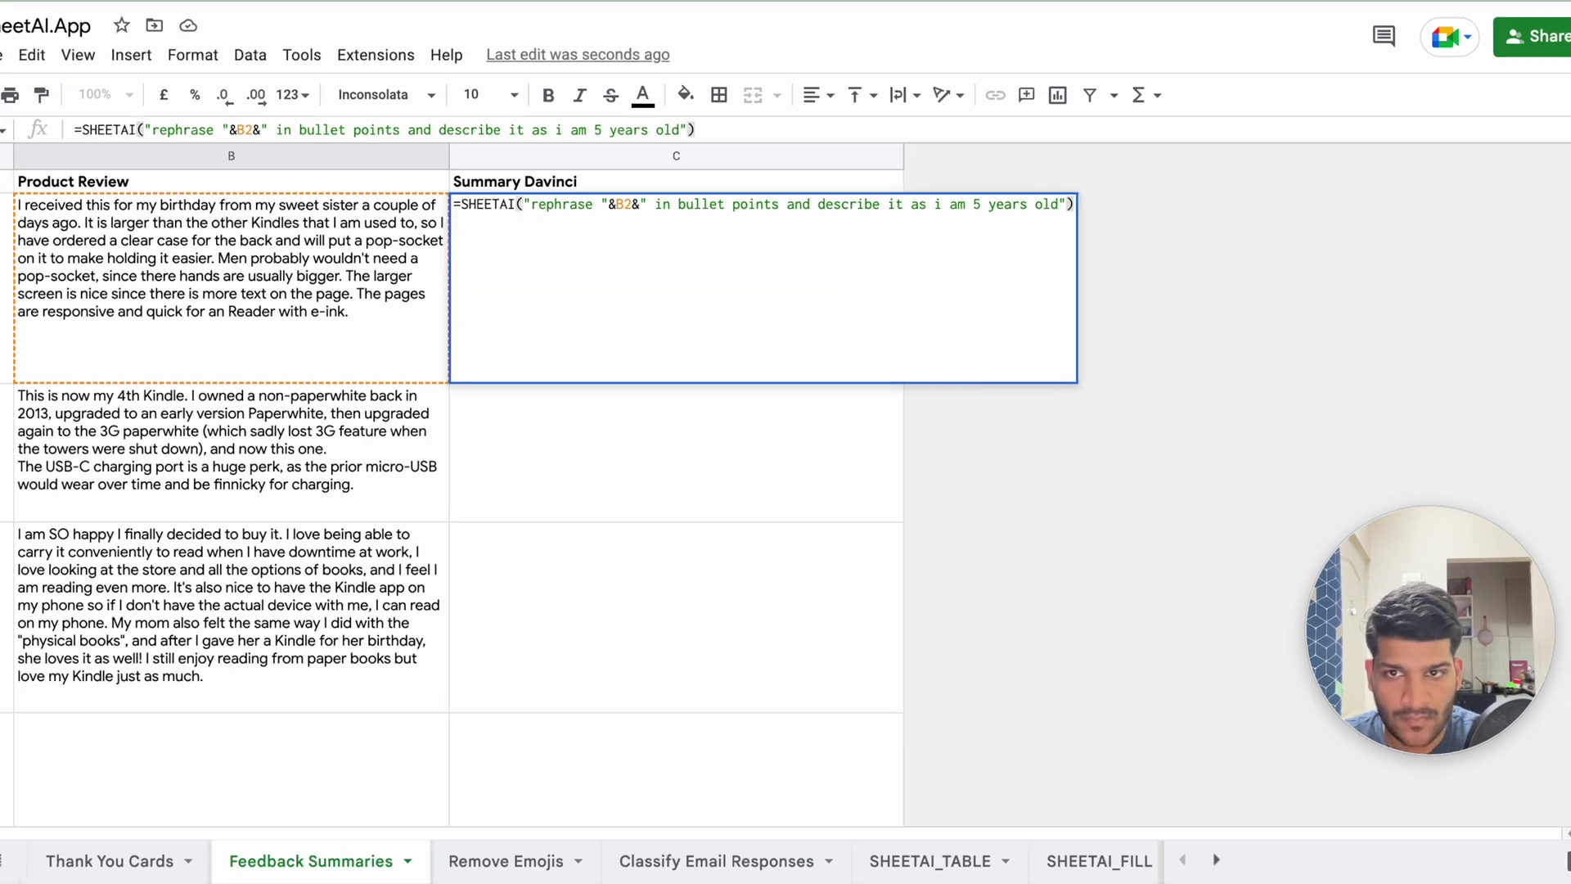
pyautogui.press('Return')
pyautogui.click(617, 277)
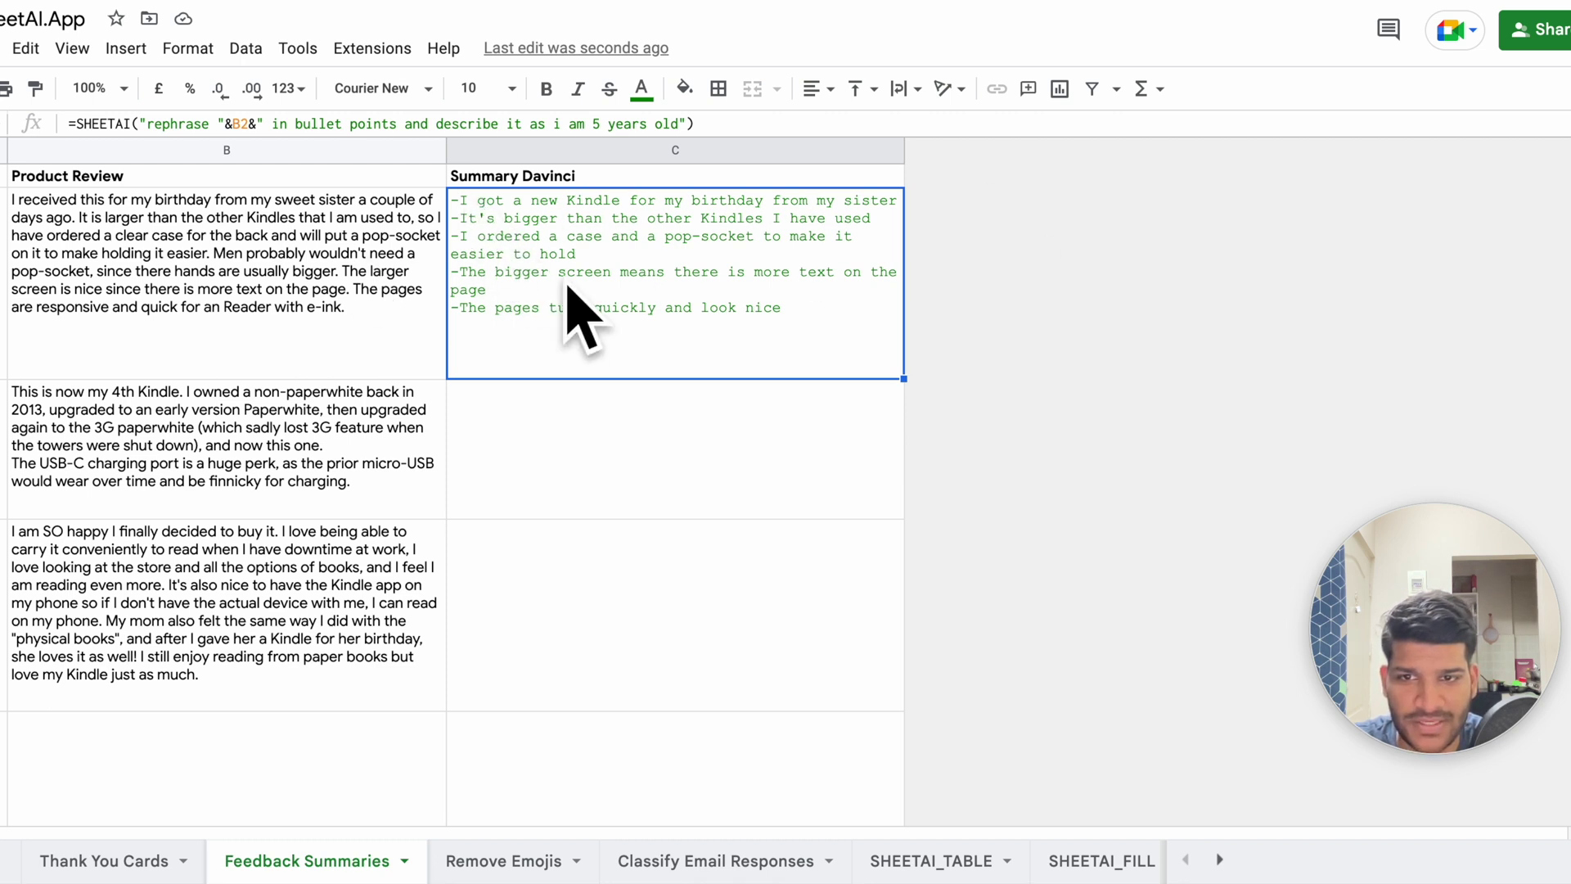
pyautogui.moveTo(903, 378); pyautogui.dragTo(900, 644)
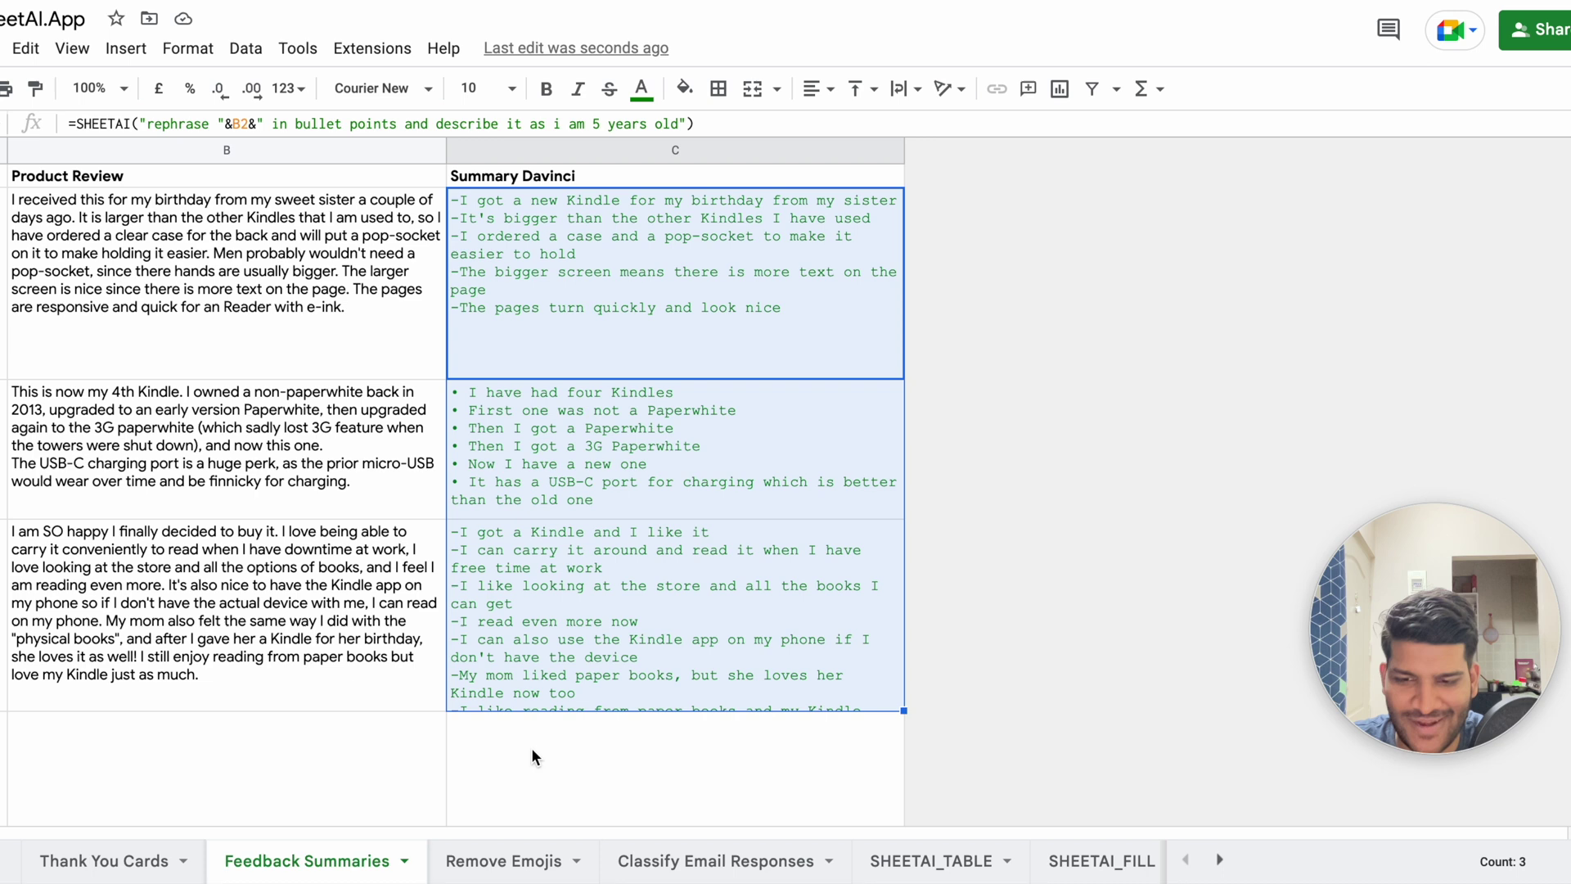
pyautogui.click(515, 859)
# - On the Remove Emojis sheet, start editing cell B2 under After
pyautogui.click(327, 339)
pyautogui.click(266, 204)
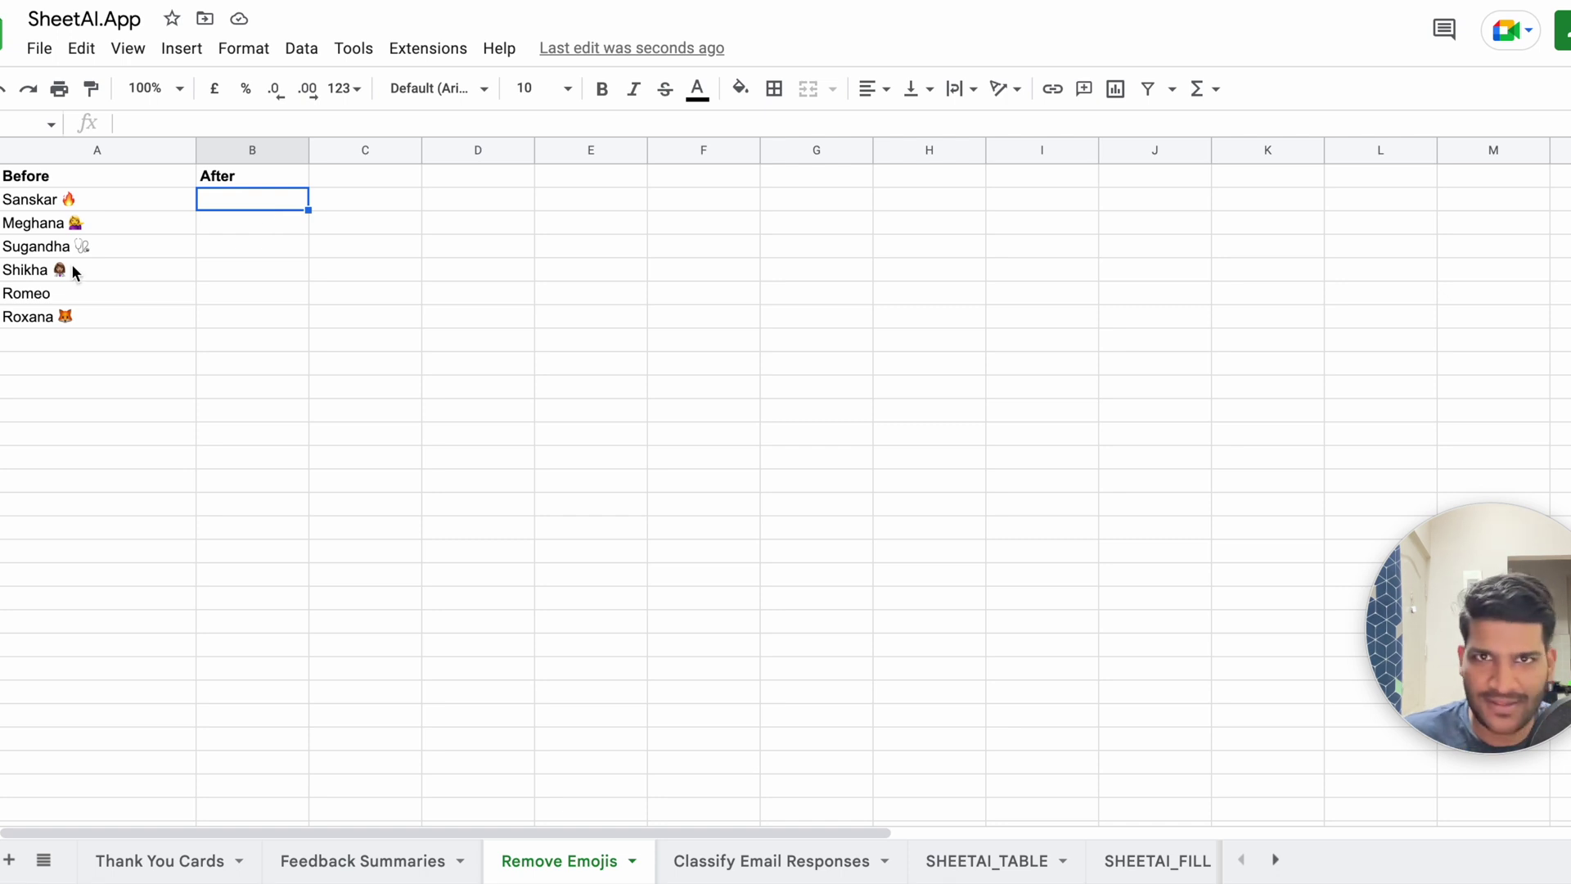
pyautogui.doubleClick(256, 197)
# - Enter =SHEETAI("remove remojis from "&A2&":") in B2
pyautogui.write('=S')
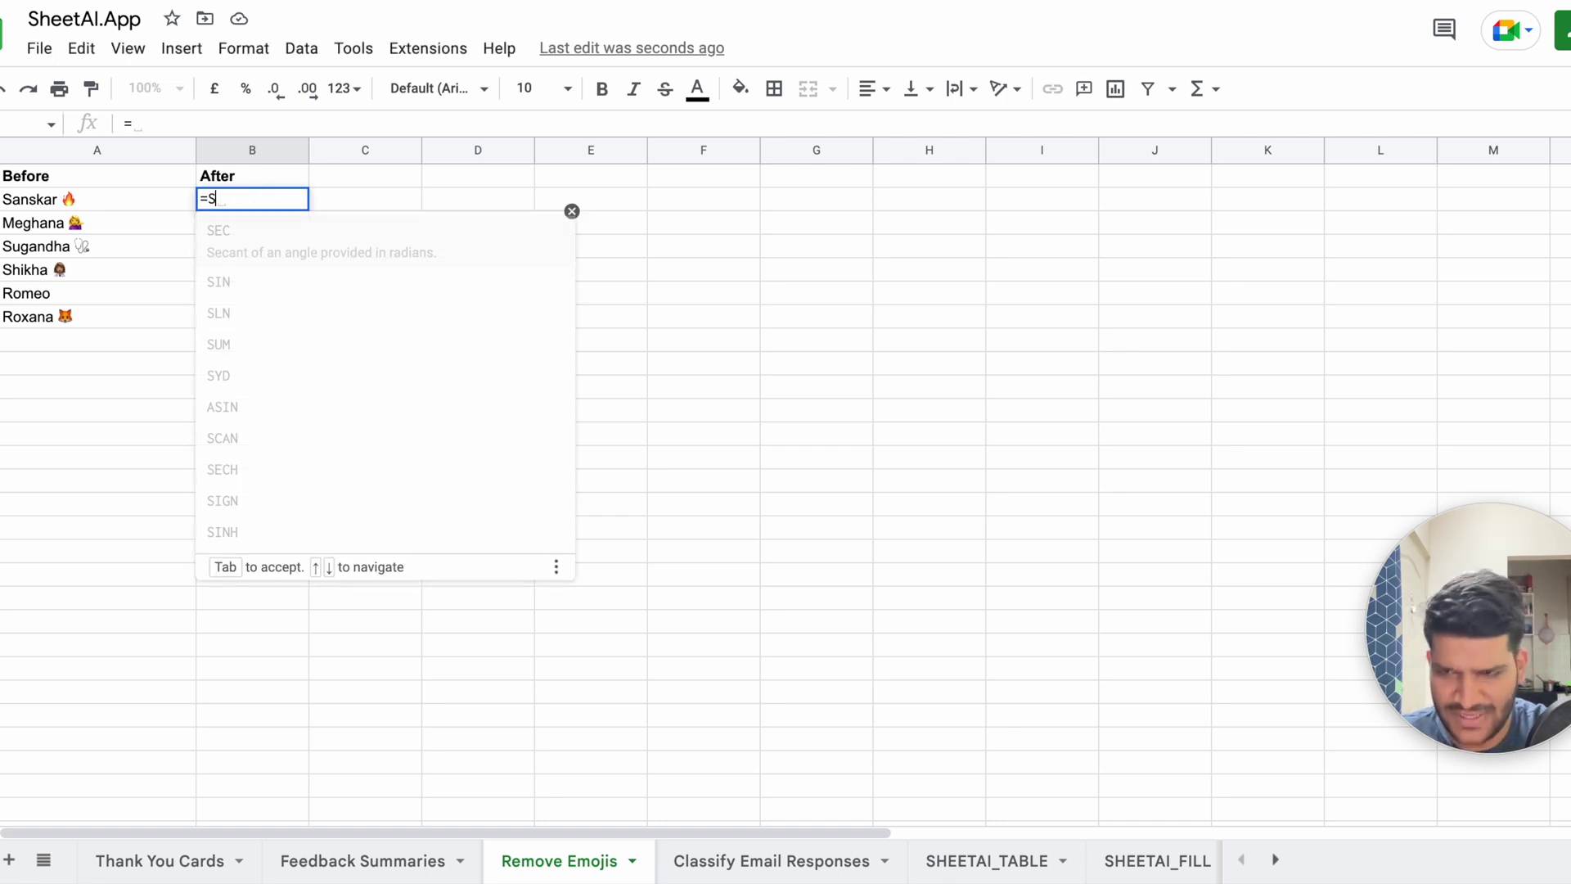
pyautogui.write('HEETAI("")')
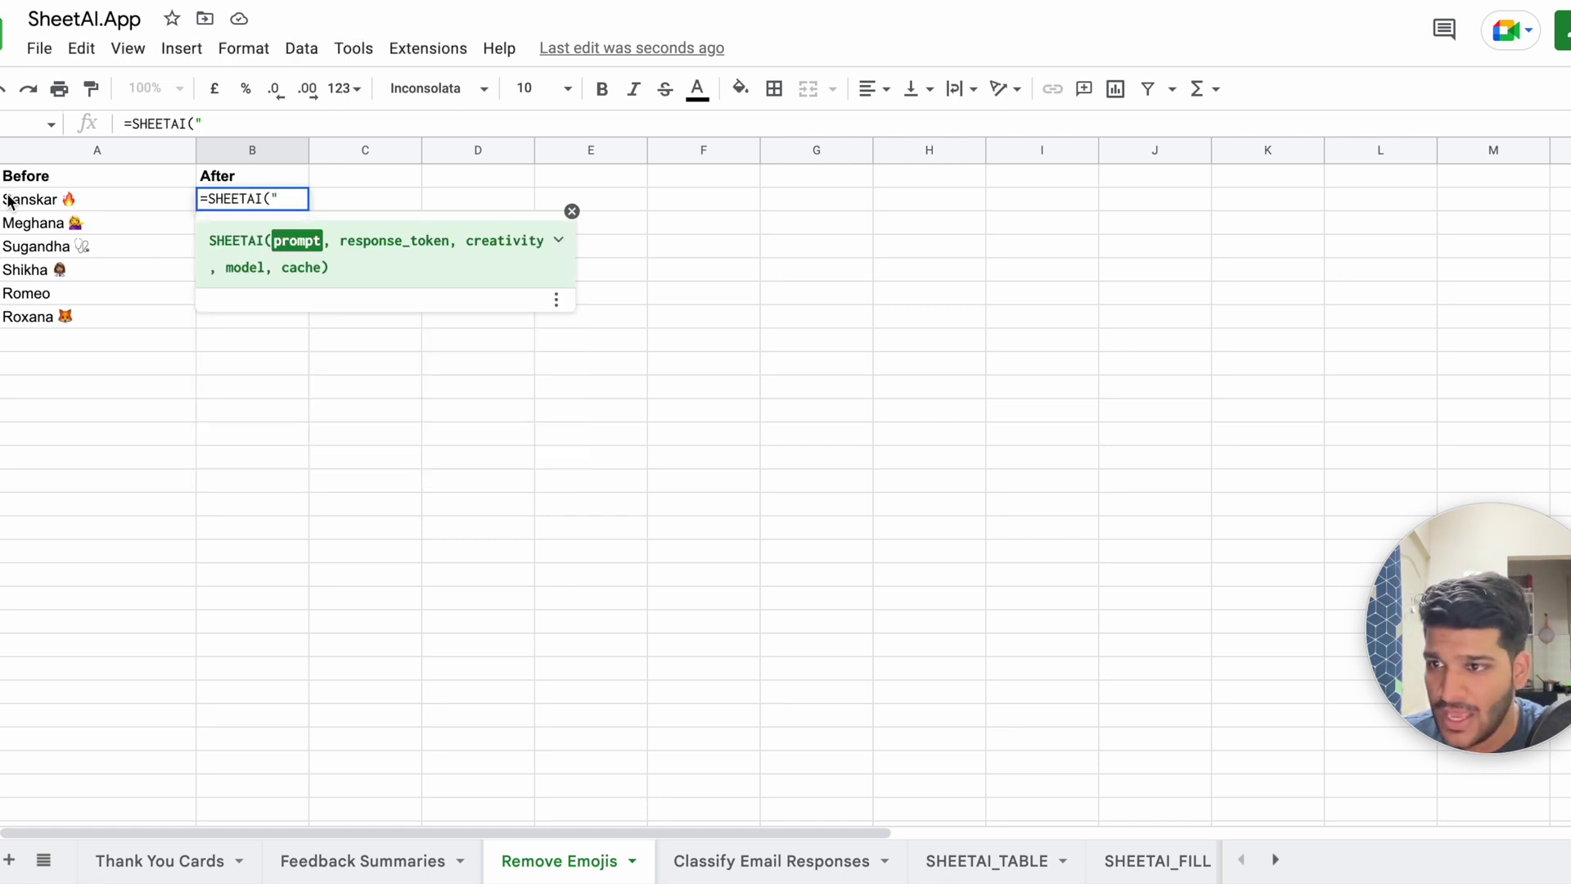
pyautogui.click(14, 201)
pyautogui.click(257, 198)
pyautogui.doubleClick(257, 199)
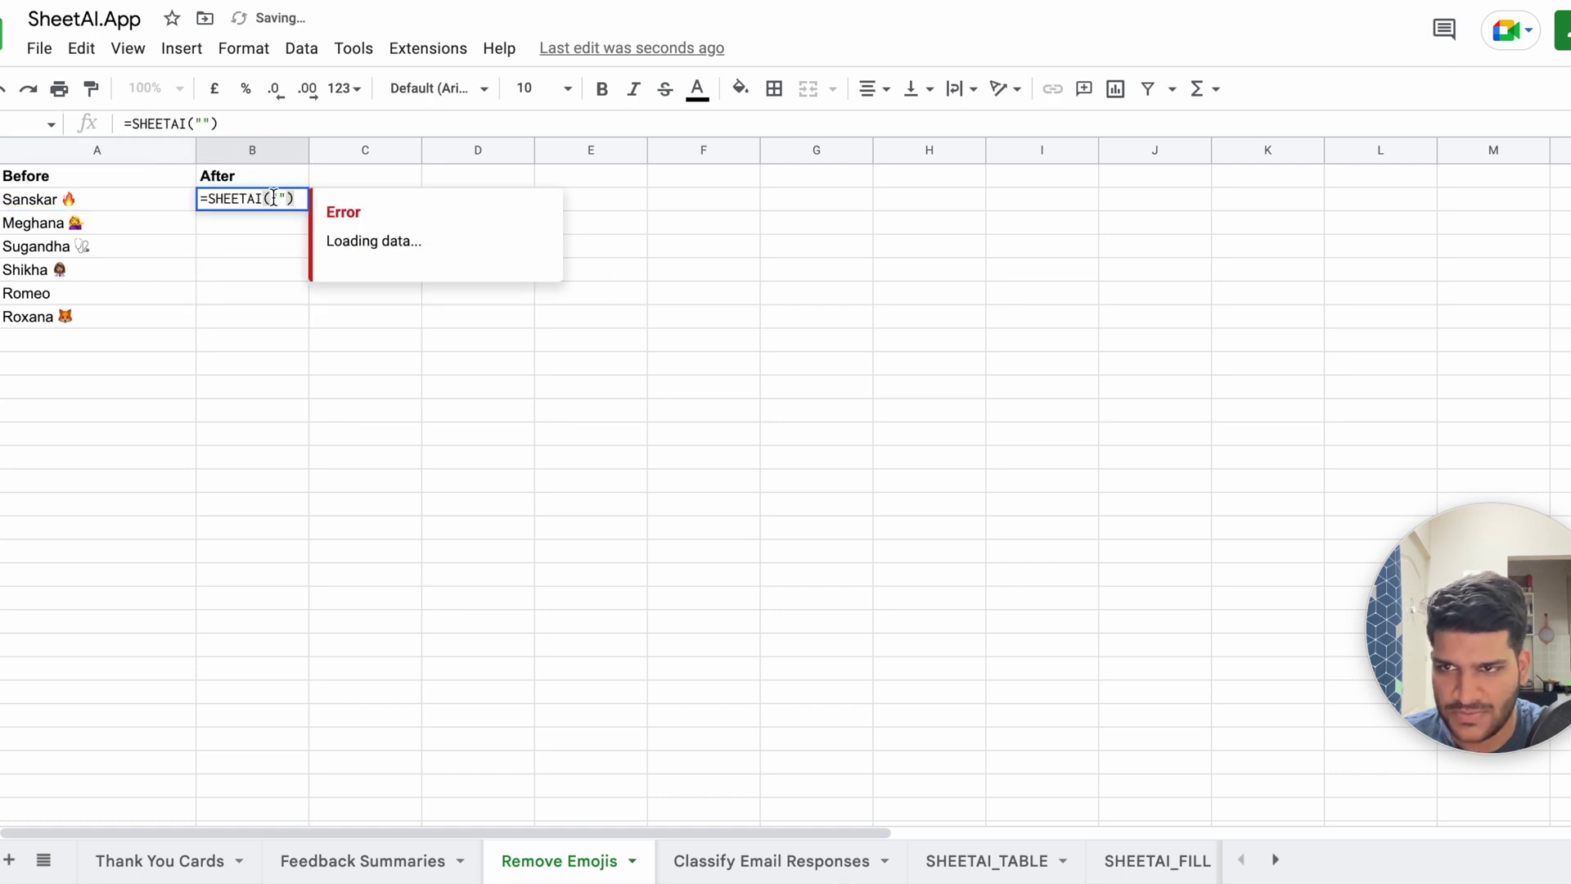
pyautogui.click(276, 199)
pyautogui.write('remove ')
pyautogui.write('remov')
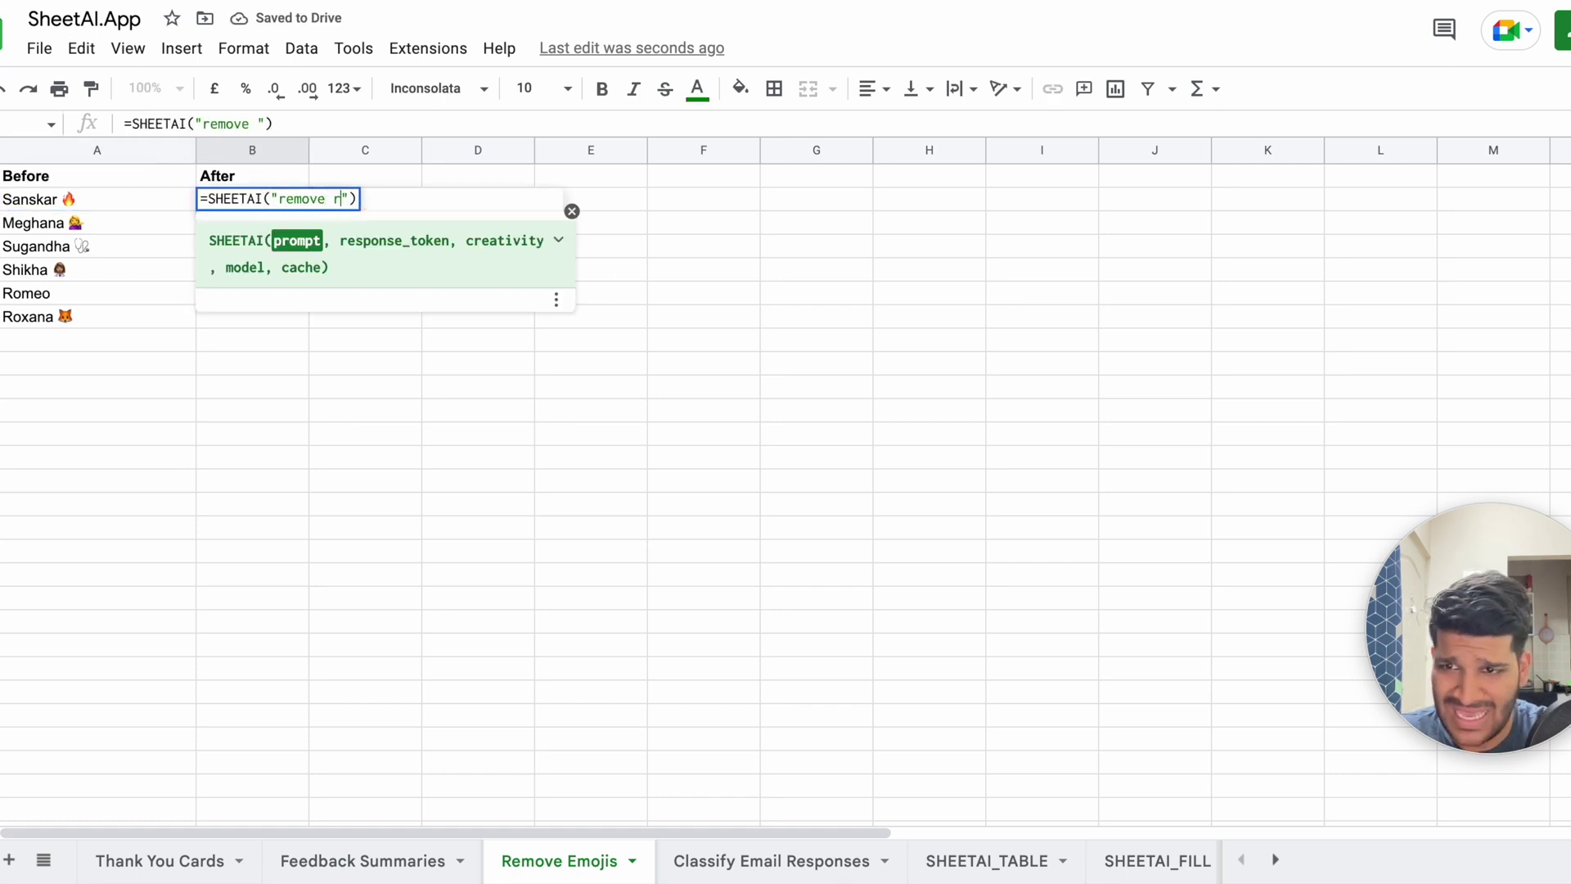
pyautogui.press('BackSpace')
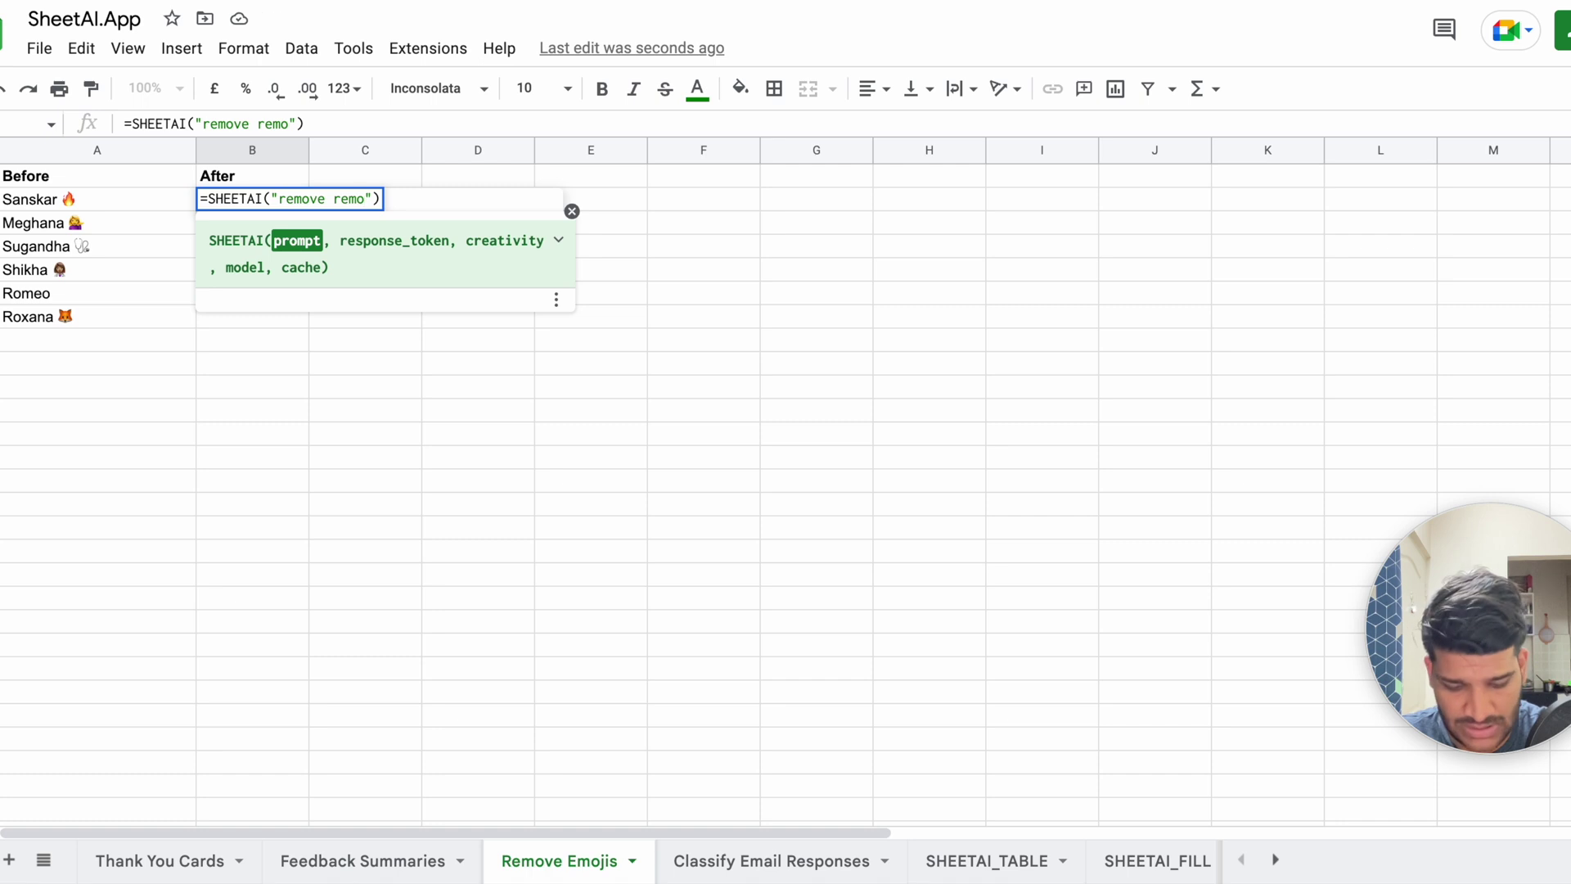
pyautogui.write('jis:')
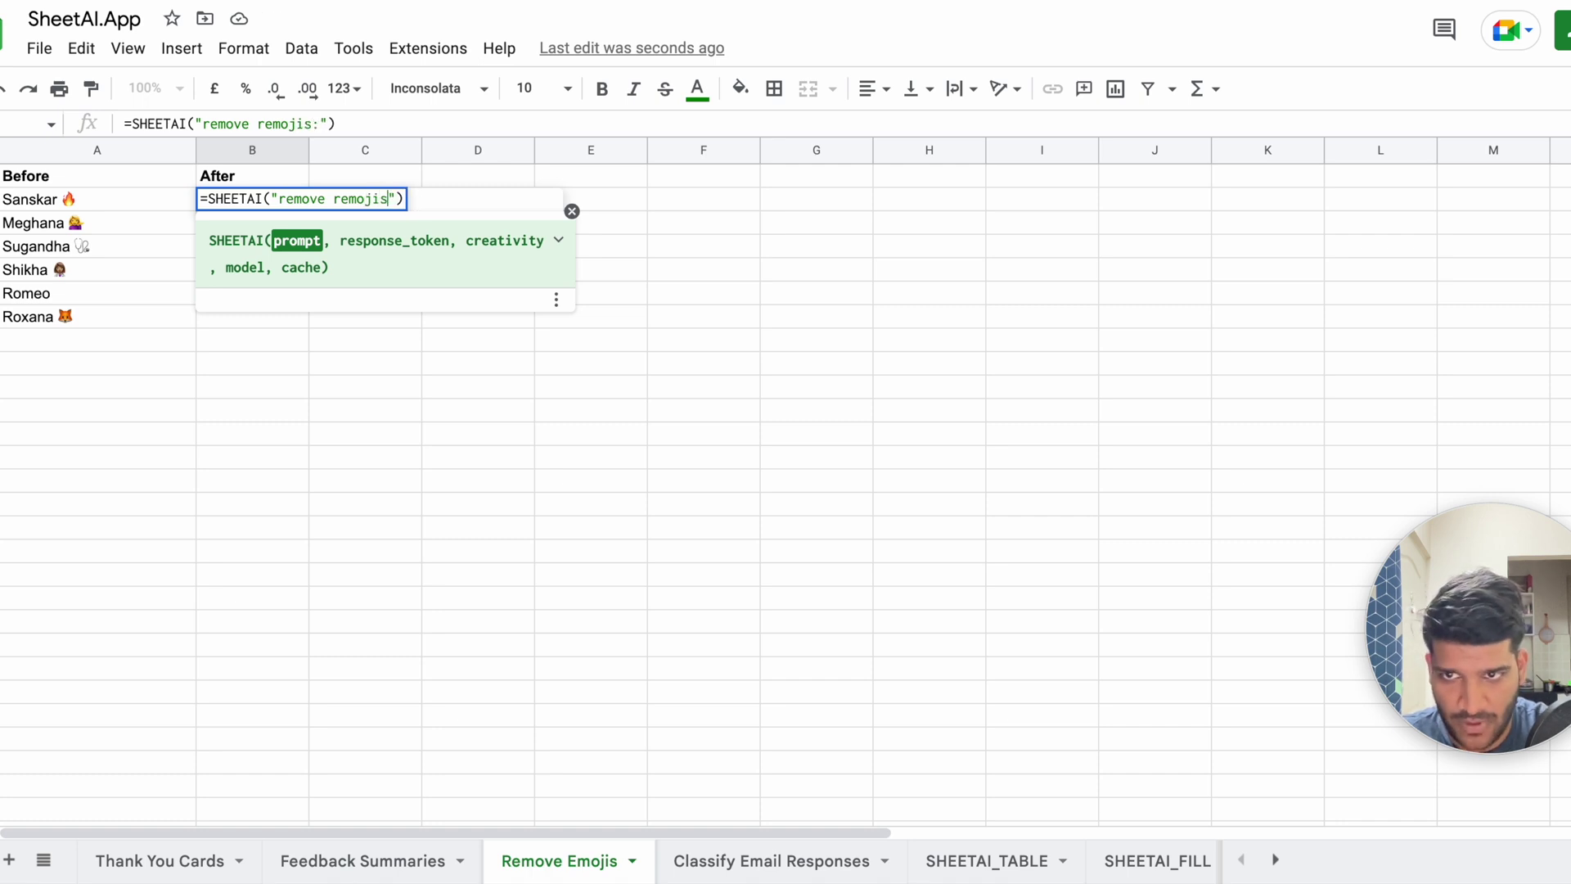
pyautogui.write('from ')
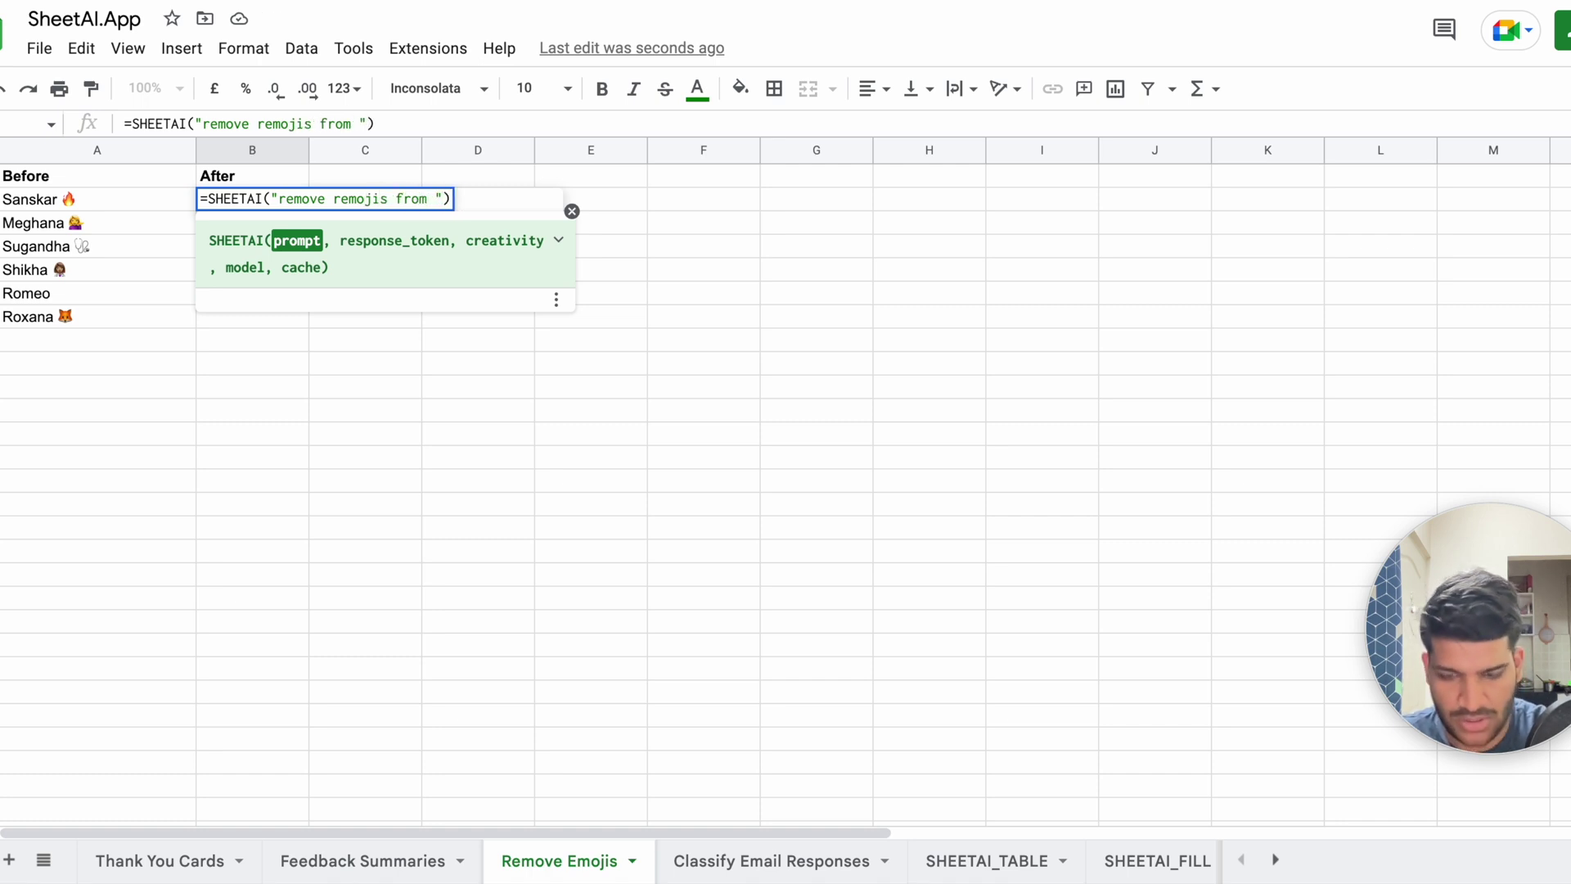
pyautogui.write('"&')
pyautogui.click(102, 204)
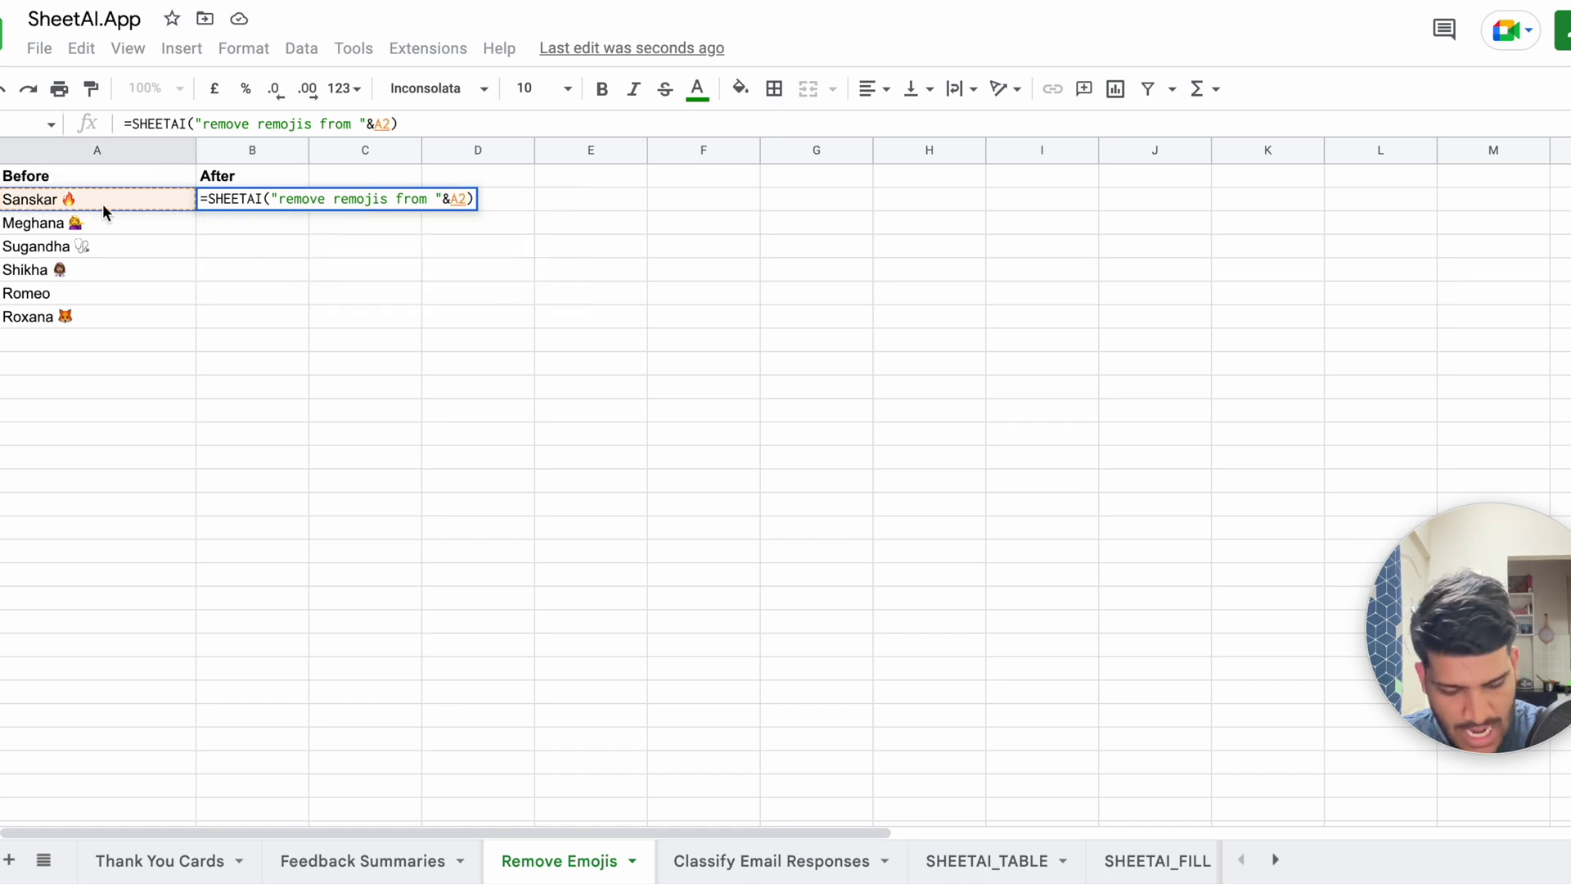
pyautogui.write('"')
pyautogui.press('BackSpace')
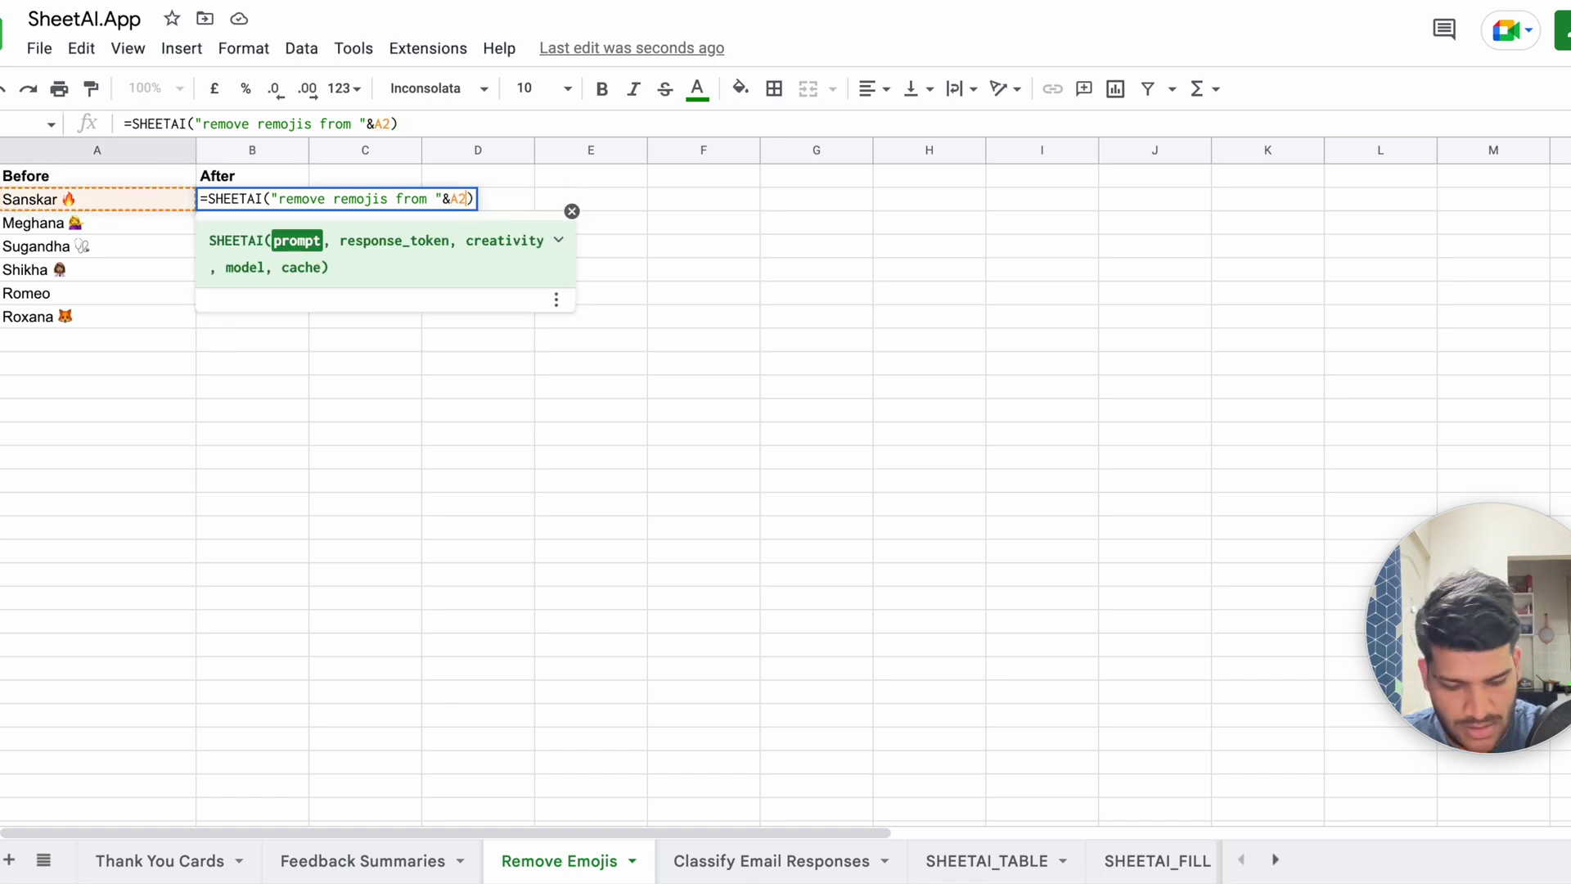
pyautogui.write('&"')
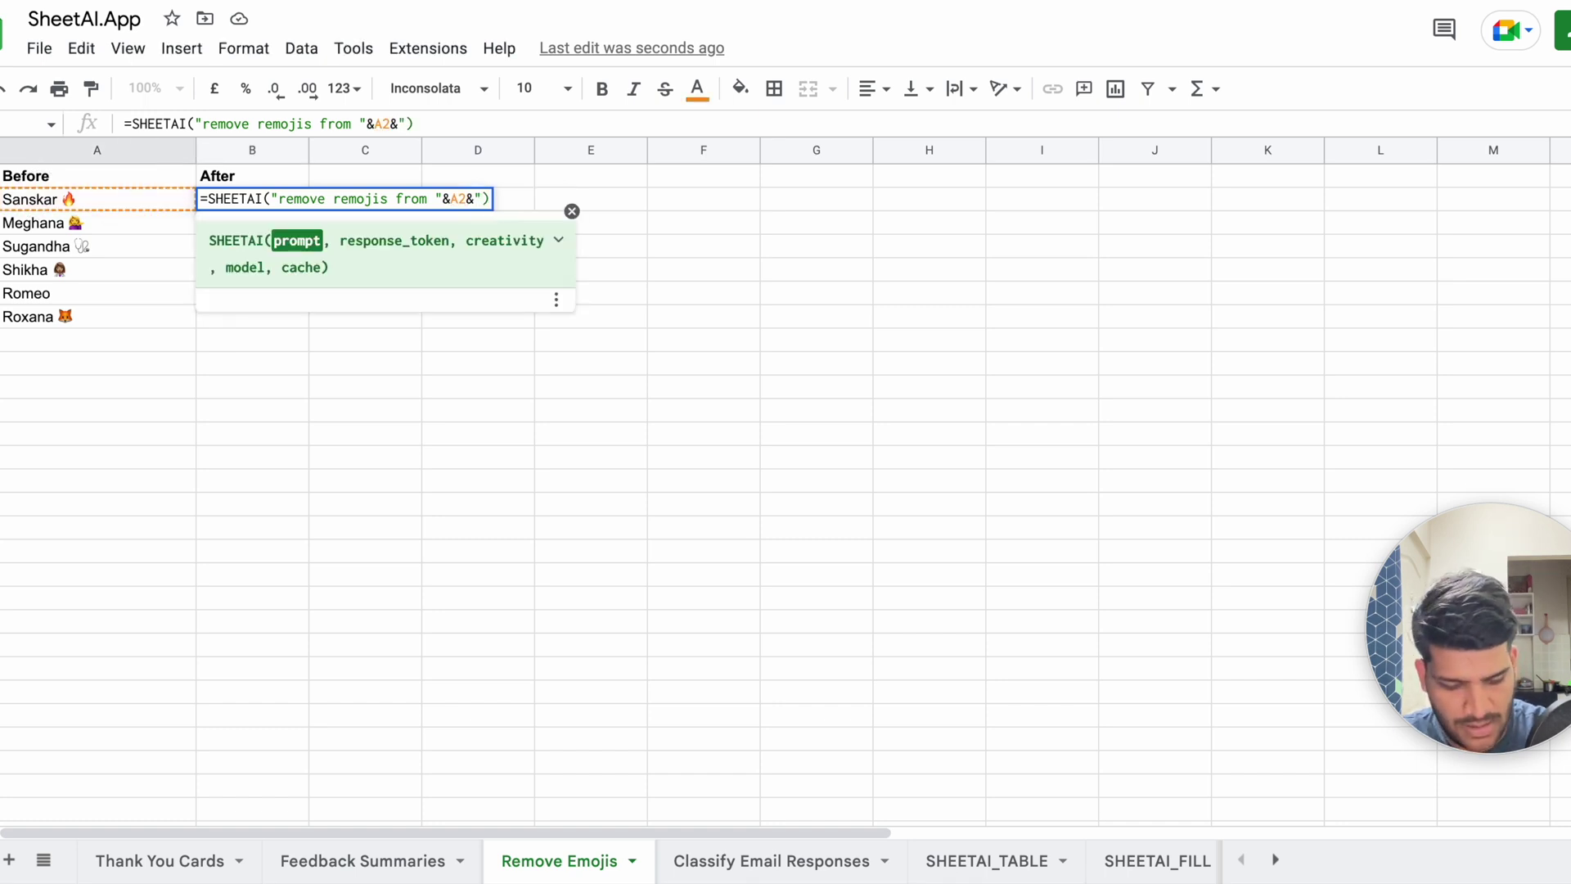
pyautogui.write(':"')
pyautogui.press('Return')
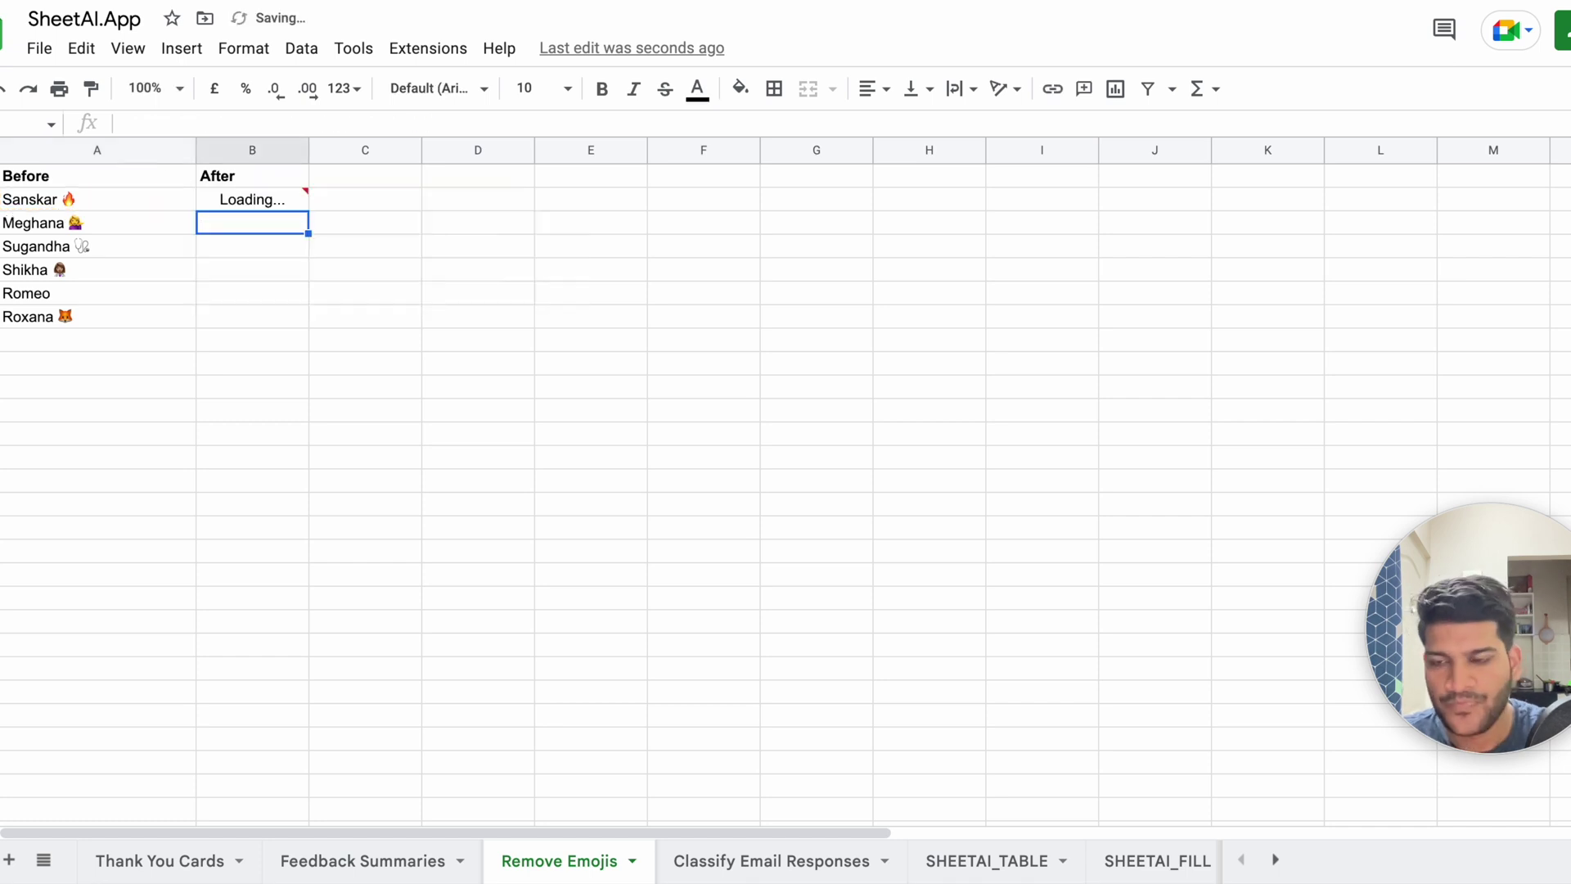
# - Fill the emoji-removal formula down to B7 and check Romeo's row
pyautogui.click(248, 204)
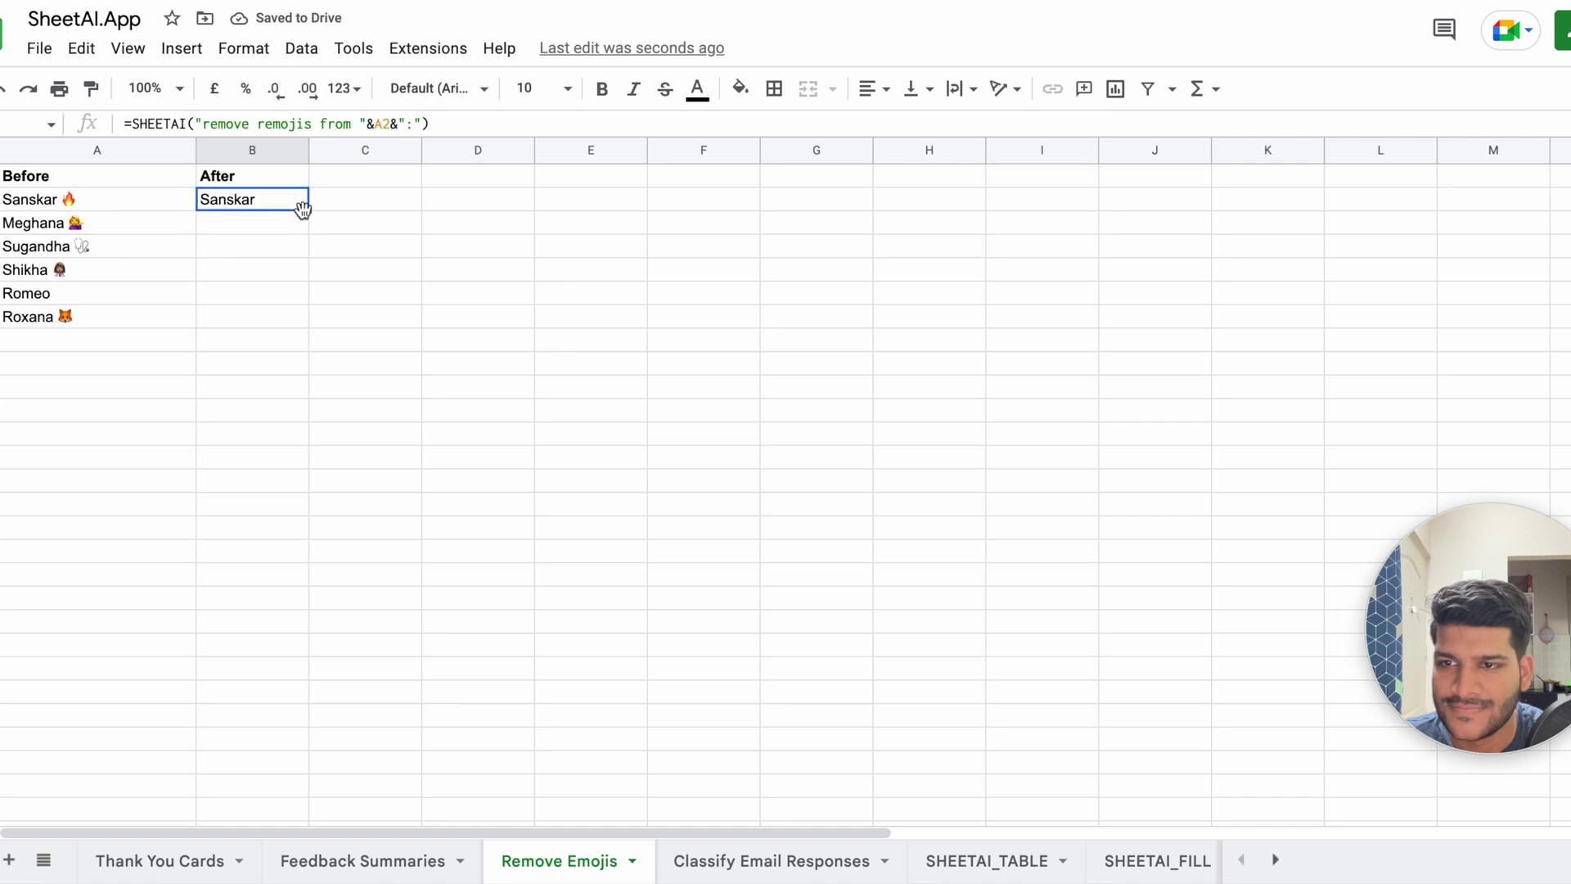
pyautogui.moveTo(306, 211); pyautogui.dragTo(297, 316)
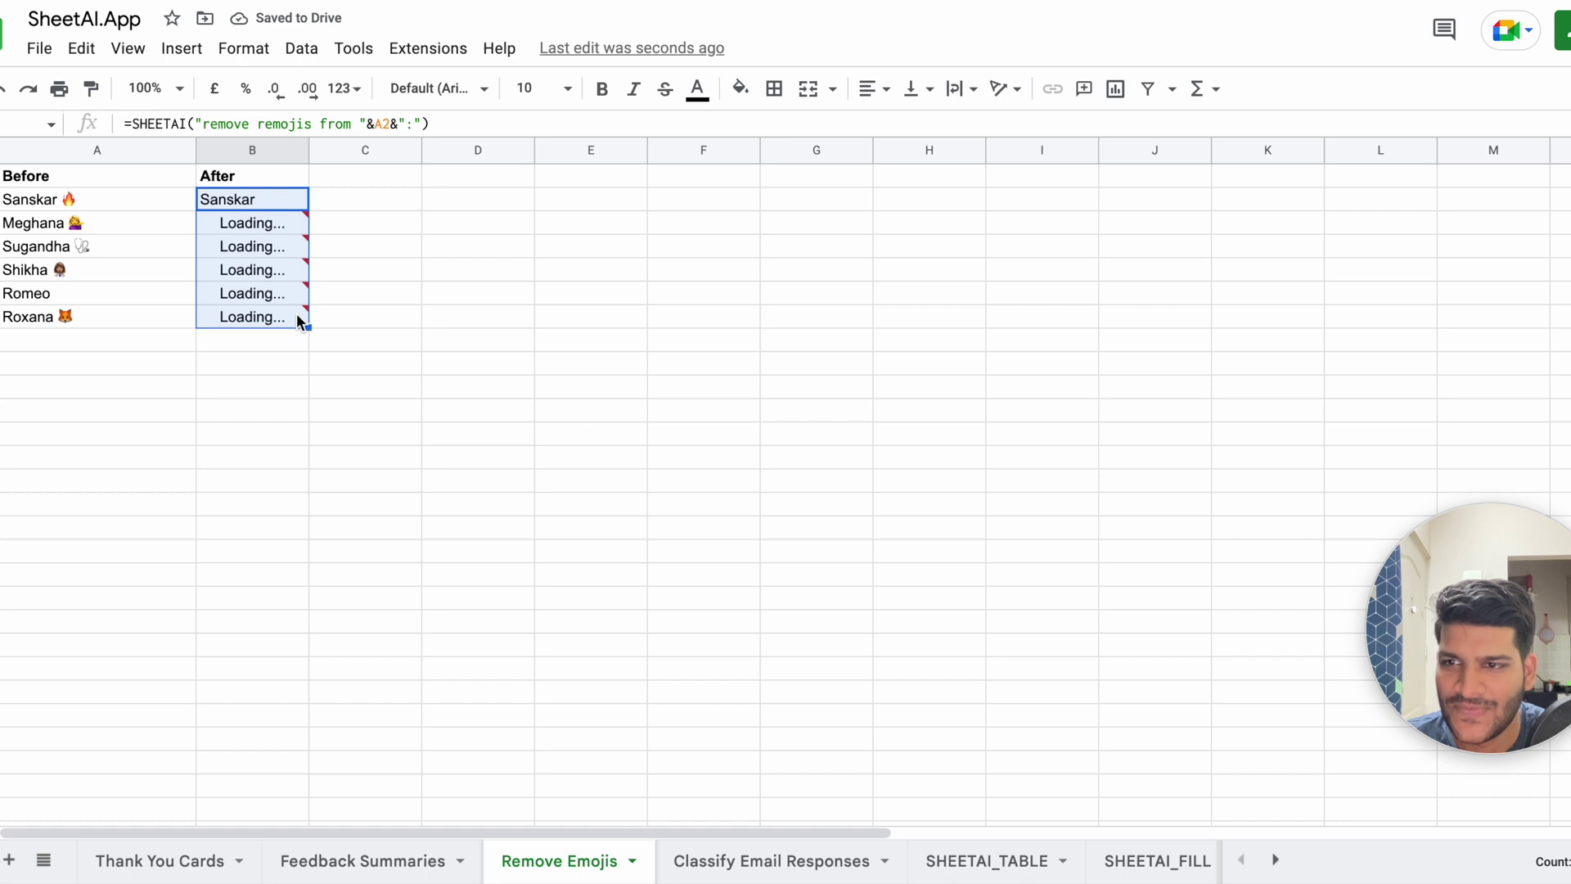
pyautogui.click(128, 325)
# - Add a comma argument before the closing parenthesis of B6's SHEETAI formula
pyautogui.doubleClick(228, 318)
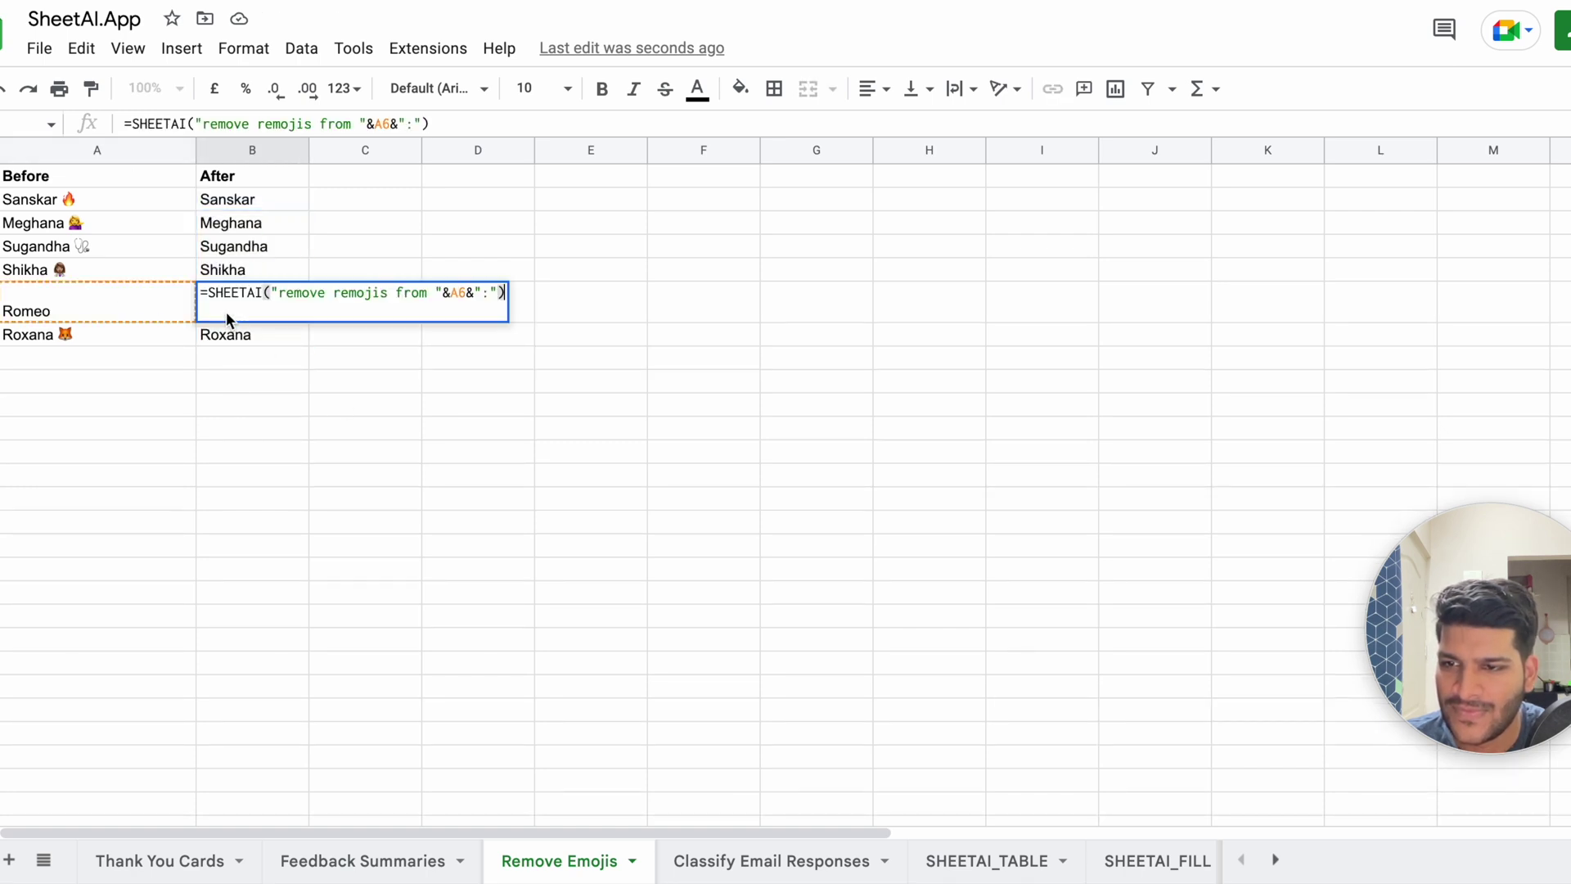
pyautogui.click(271, 293)
pyautogui.click(414, 292)
pyautogui.click(494, 292)
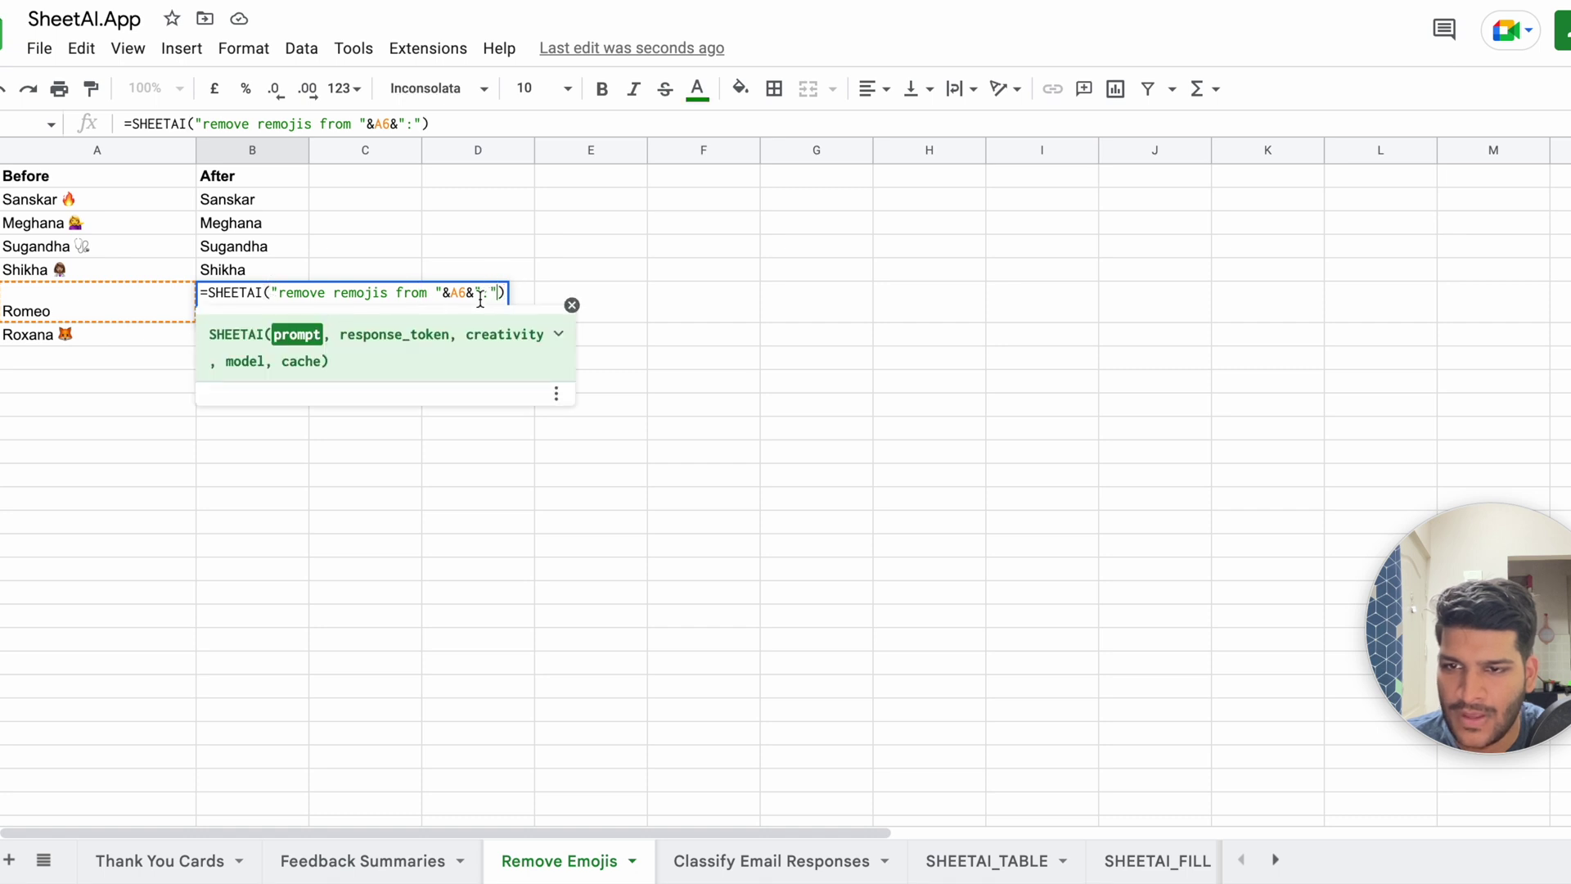
pyautogui.write(',')
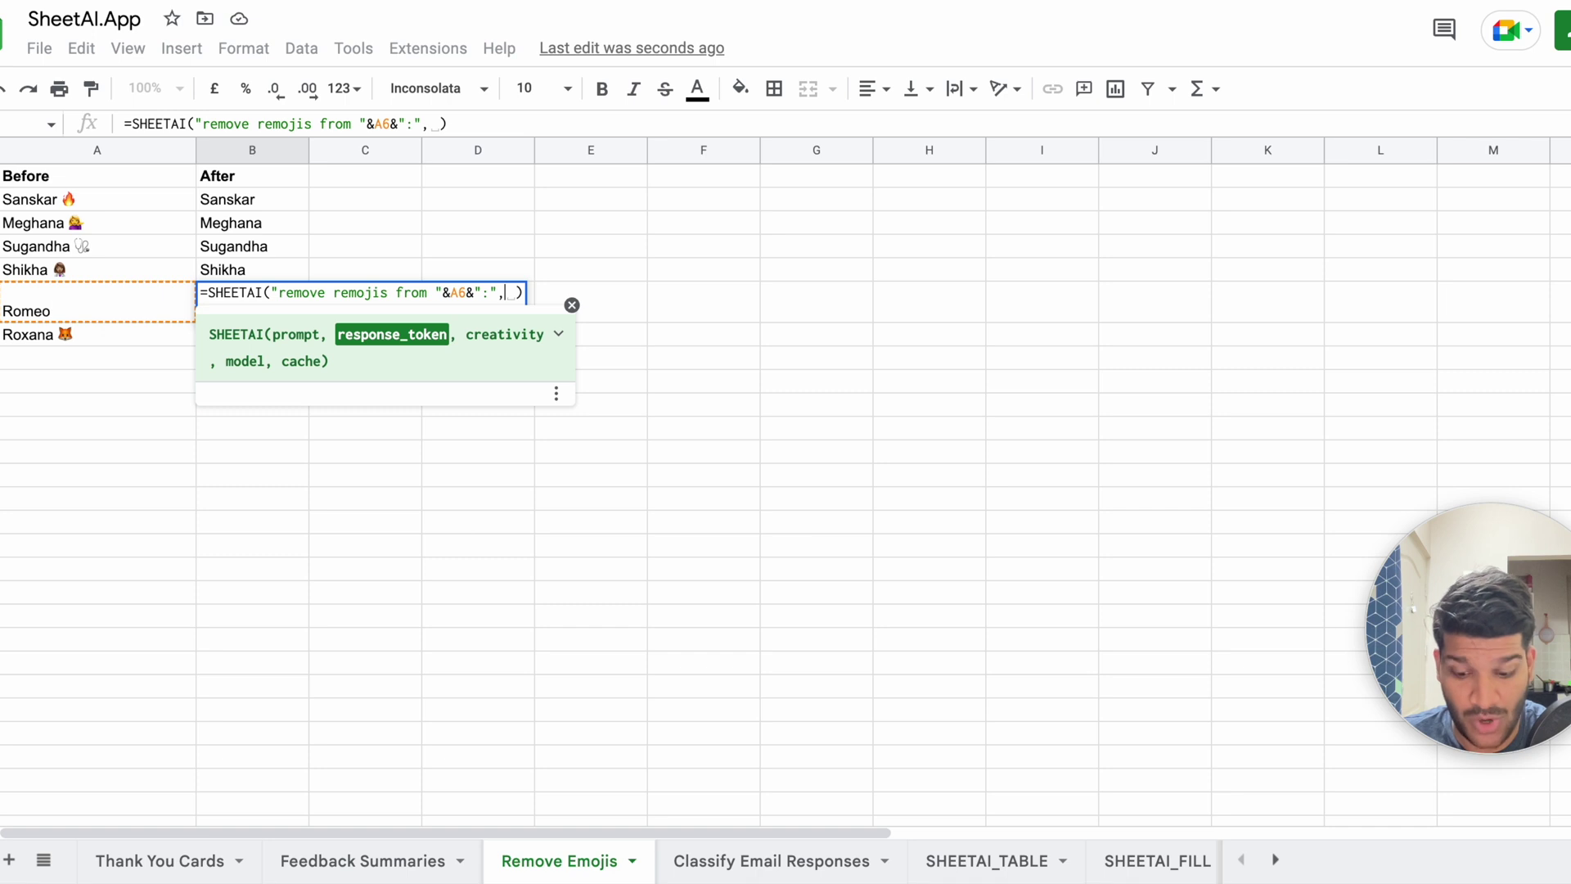
pyautogui.press('Return')
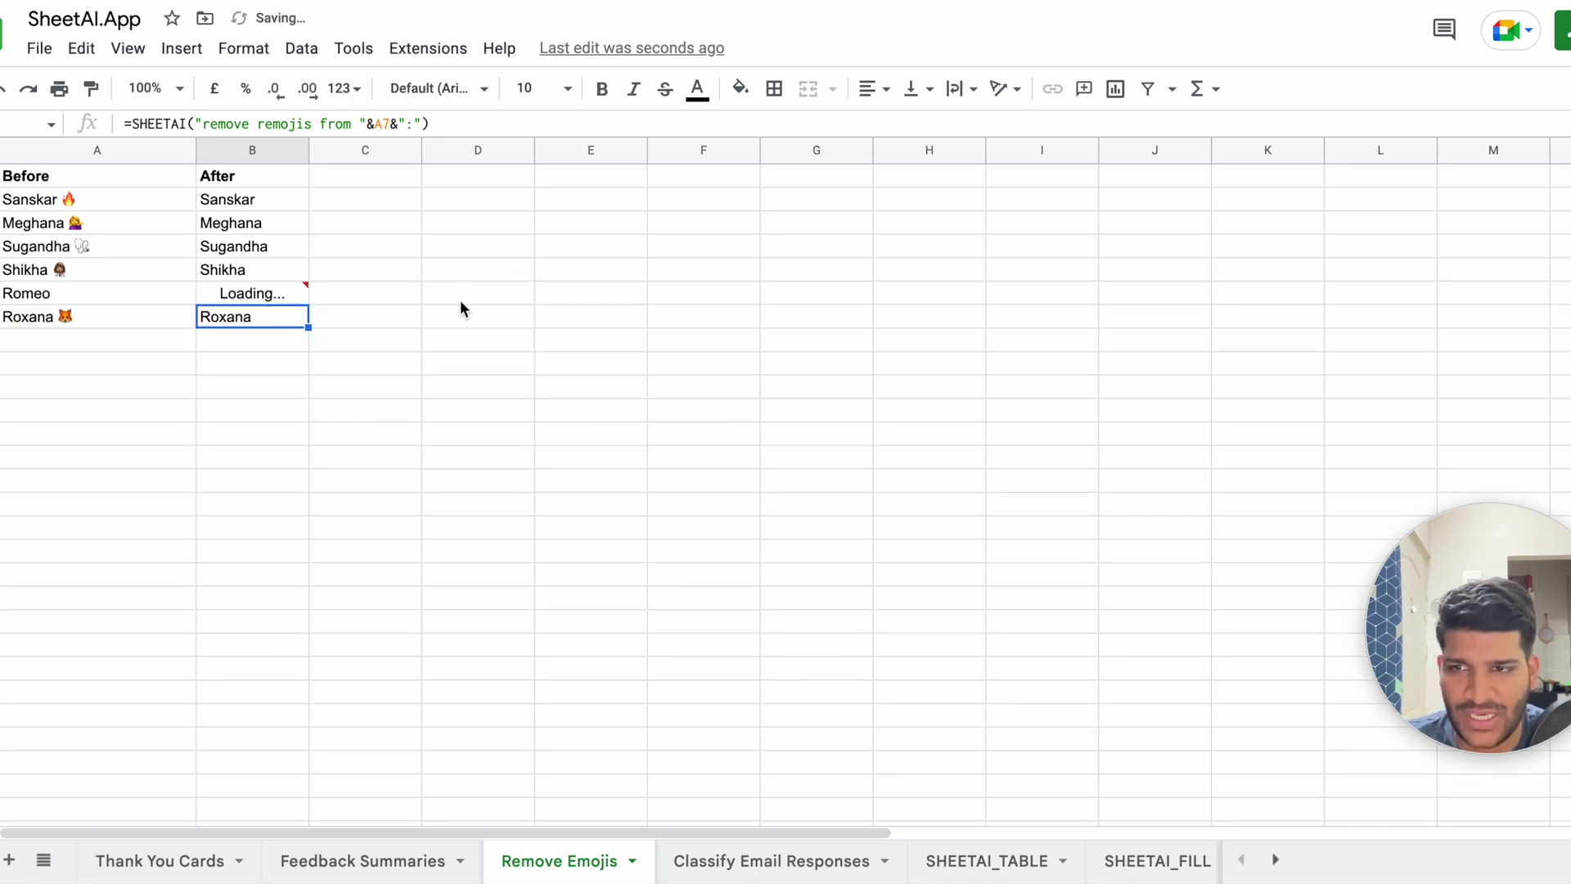
# - Insert 'and return sing word' after the A6 reference in B6's prompt
pyautogui.doubleClick(303, 309)
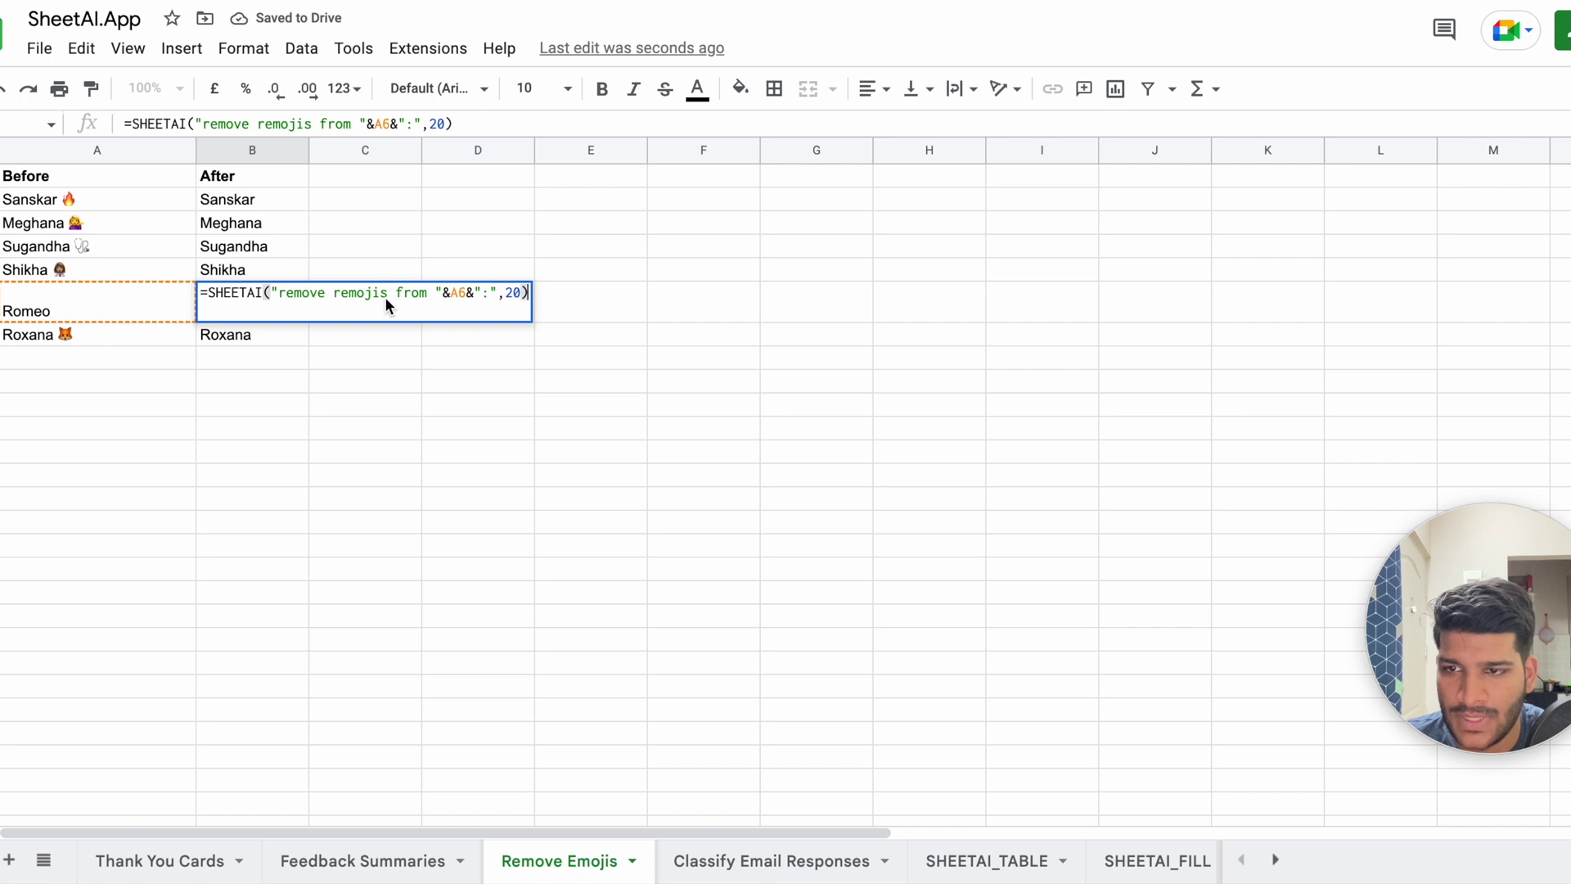
pyautogui.click(475, 294)
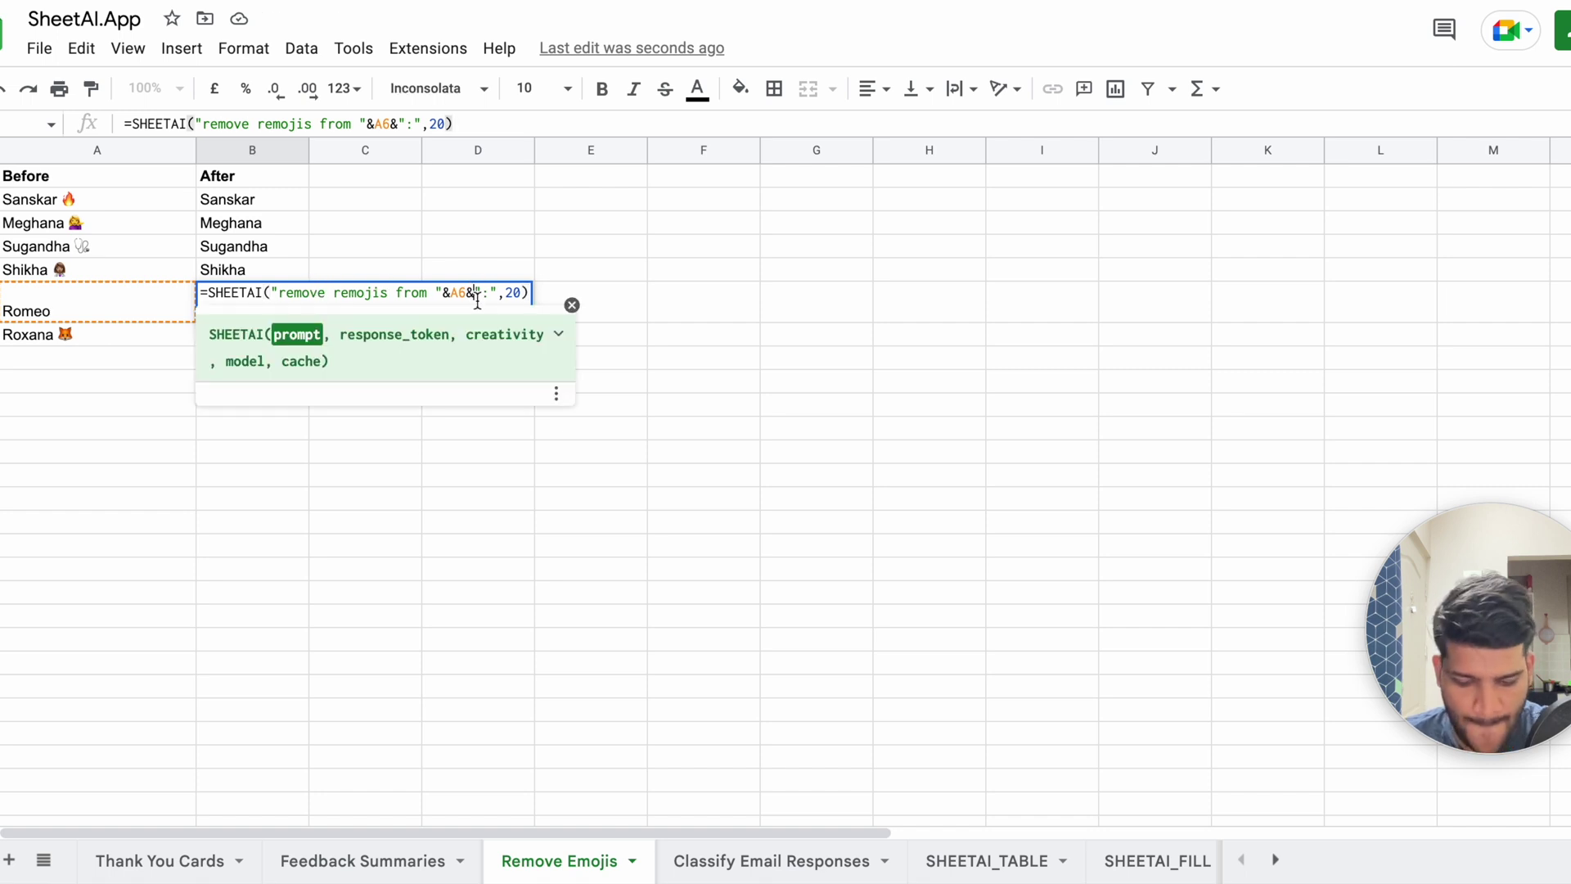
pyautogui.write('and')
pyautogui.press('BackSpace')
pyautogui.press('BackSpace')
pyautogui.press('BackSpace')
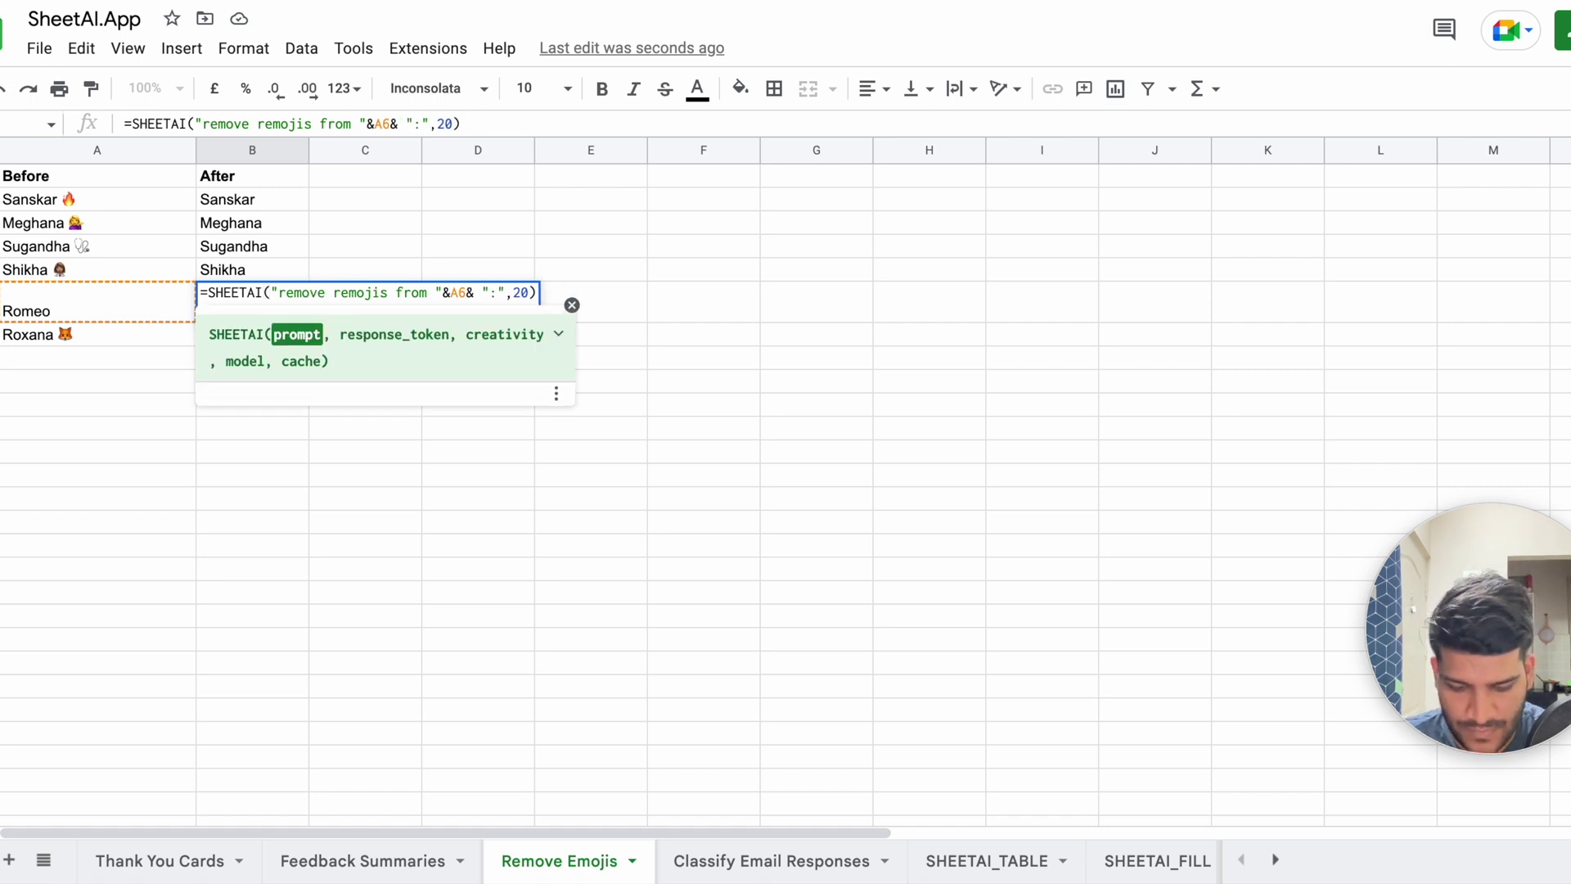
pyautogui.write('and return rui')
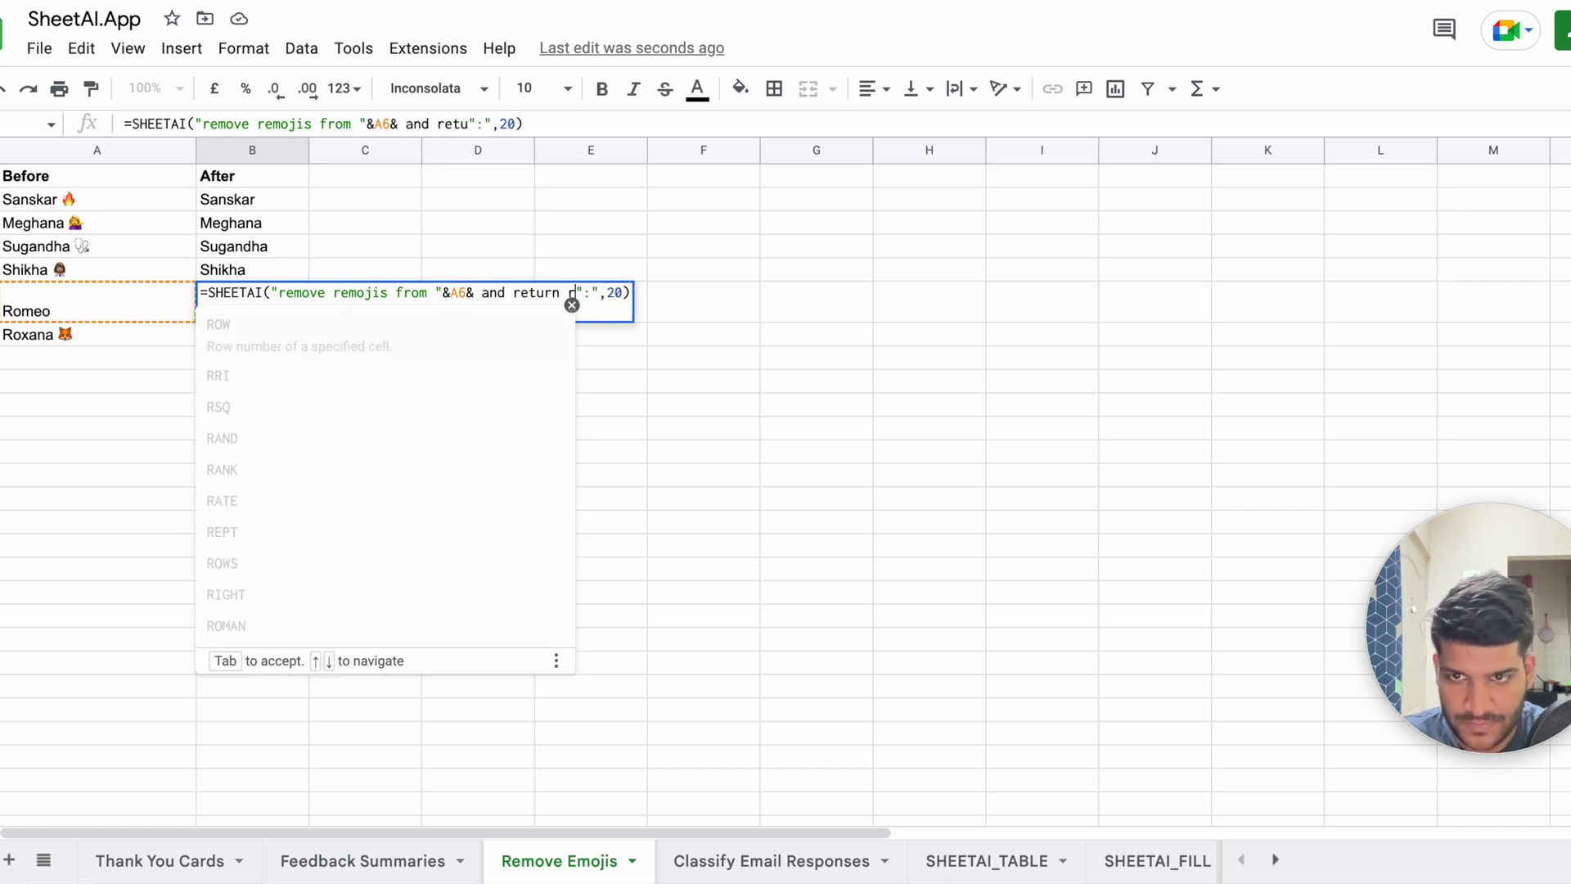
pyautogui.press('BackSpace')
pyautogui.press('BackSpace')
pyautogui.press('BackSpace')
pyautogui.write('sing word')
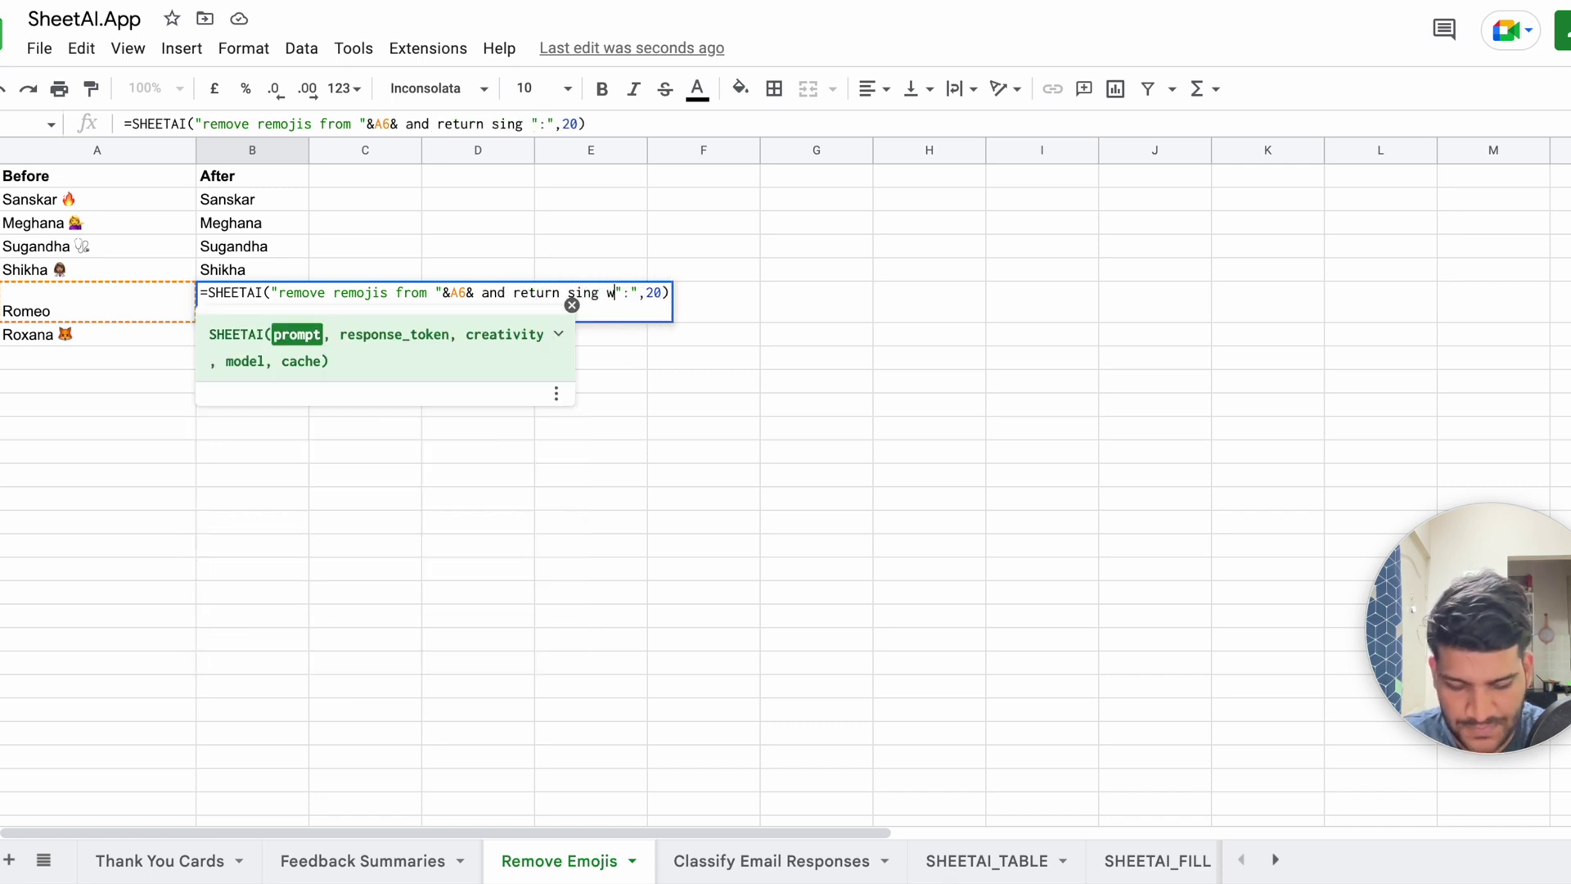
pyautogui.press('Return')
pyautogui.click(203, 291)
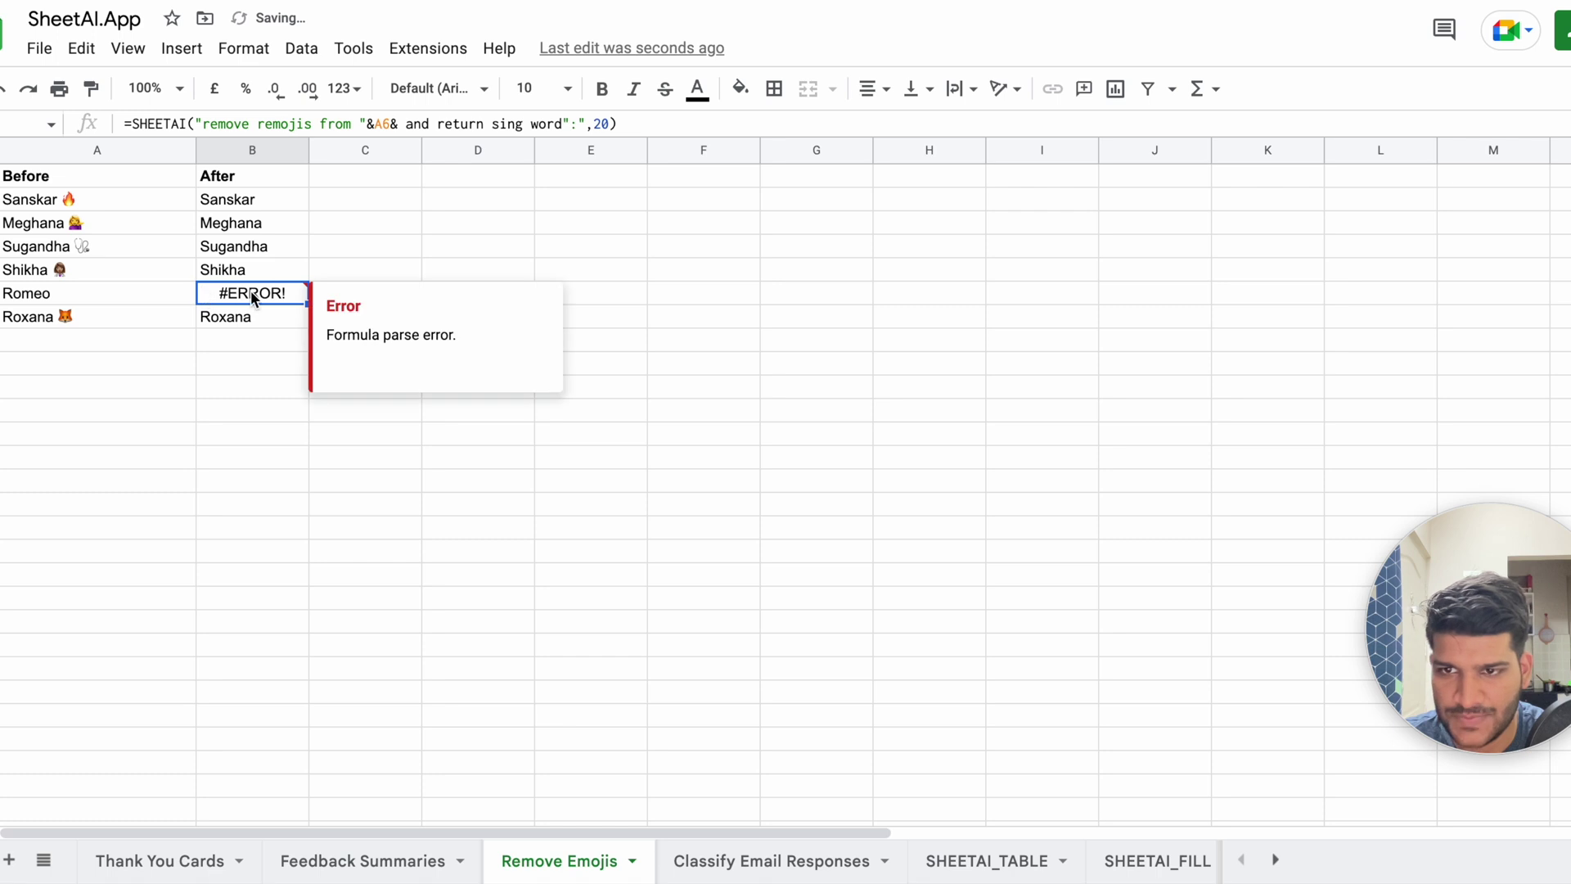
# - Close the quote after A6 in B6's prompt and add the word 'name'
pyautogui.press('Return')
pyautogui.click(481, 292)
pyautogui.press('BackSpace')
pyautogui.write('"')
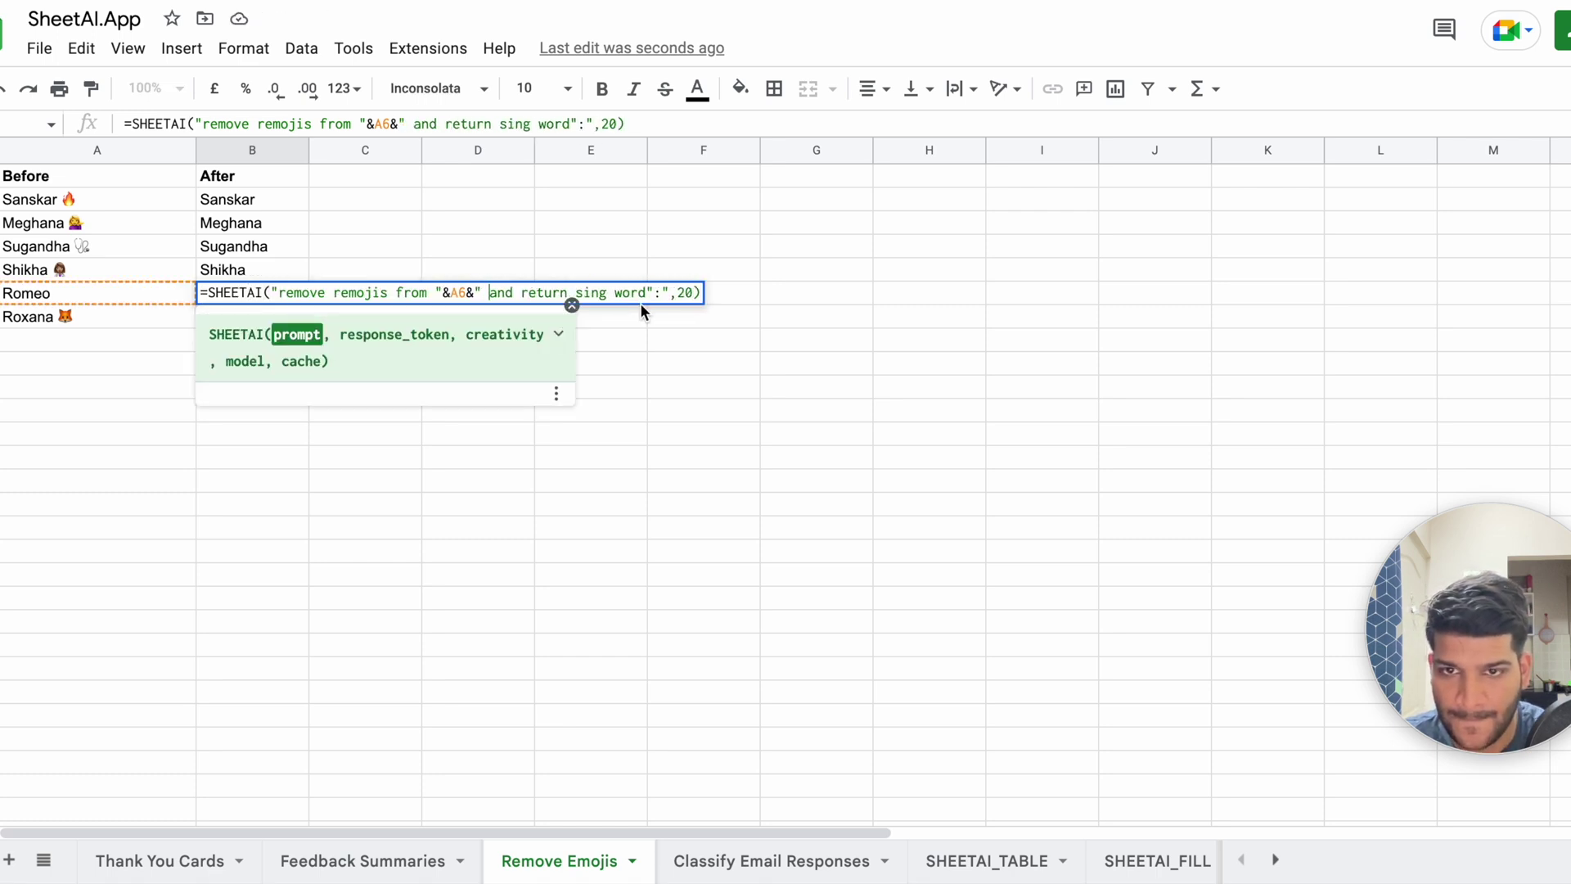
pyautogui.click(695, 292)
pyautogui.press('Left')
pyautogui.press('Left')
pyautogui.press('Left')
pyautogui.press('Left')
pyautogui.press('Left')
pyautogui.press('Left')
pyautogui.write('na')
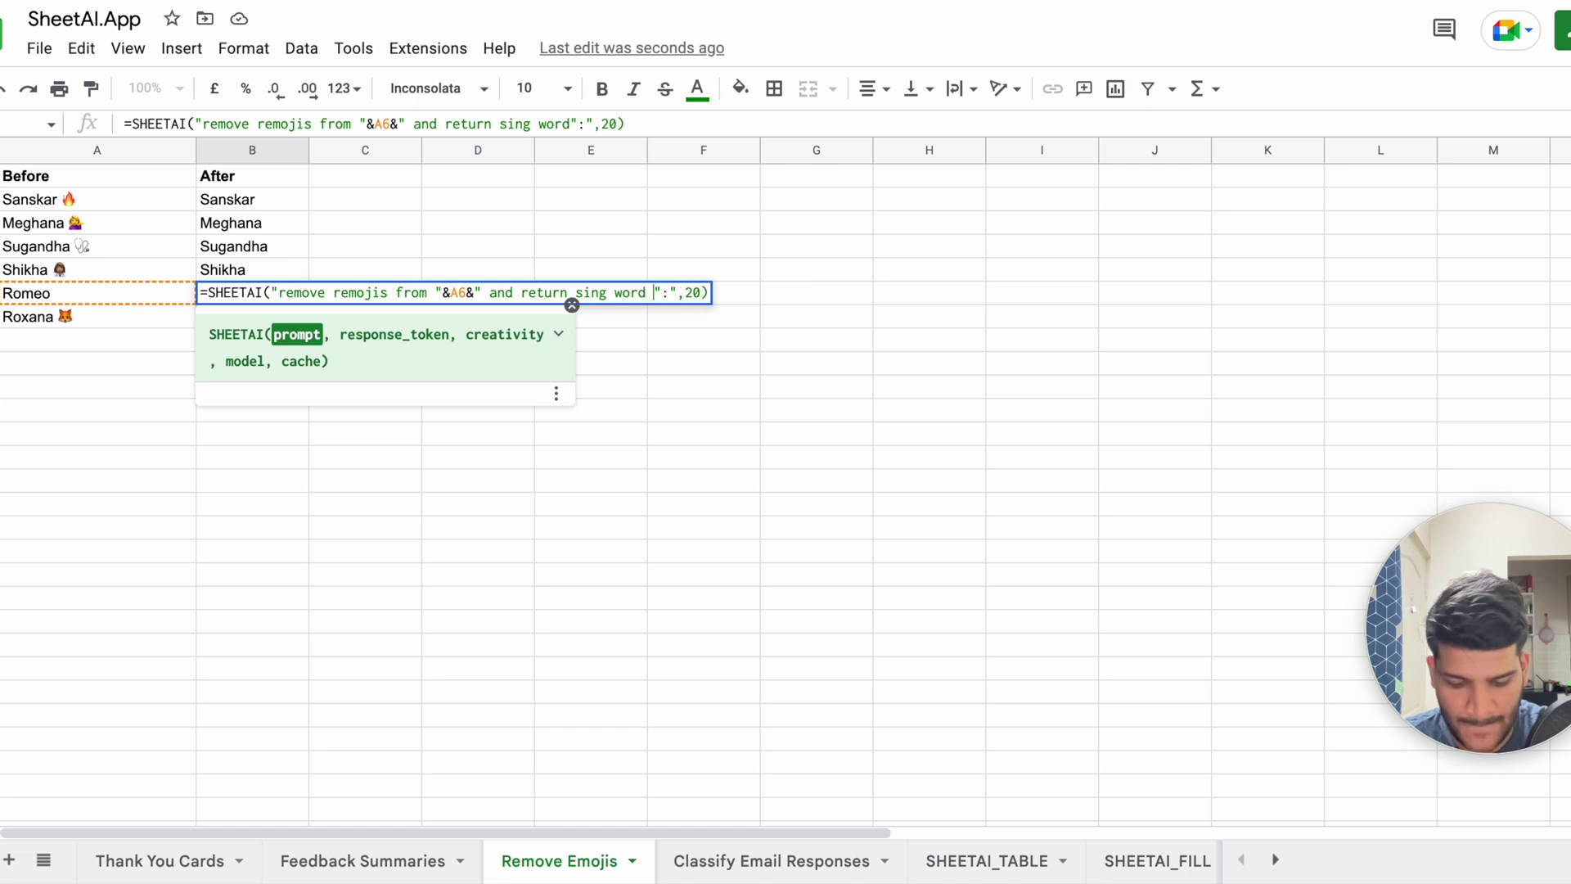
pyautogui.write('me')
pyautogui.press('Return')
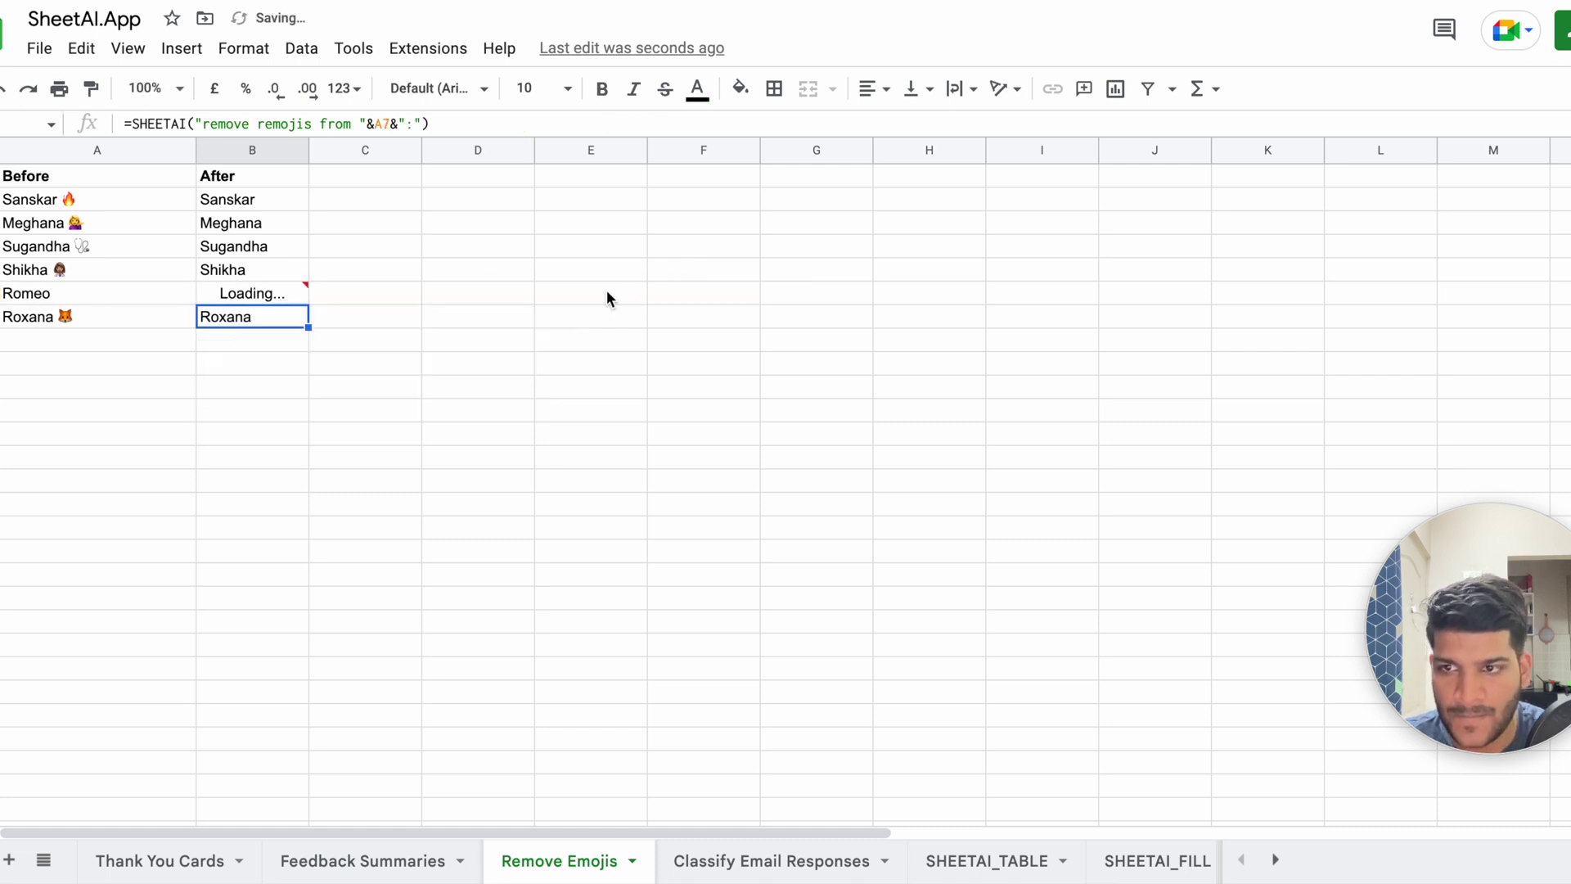
# - Remove the 20 token-limit argument from B6's formula
pyautogui.doubleClick(297, 292)
pyautogui.press('Left')
pyautogui.press('Left')
pyautogui.press('Left')
pyautogui.press('Left')
pyautogui.press('Left')
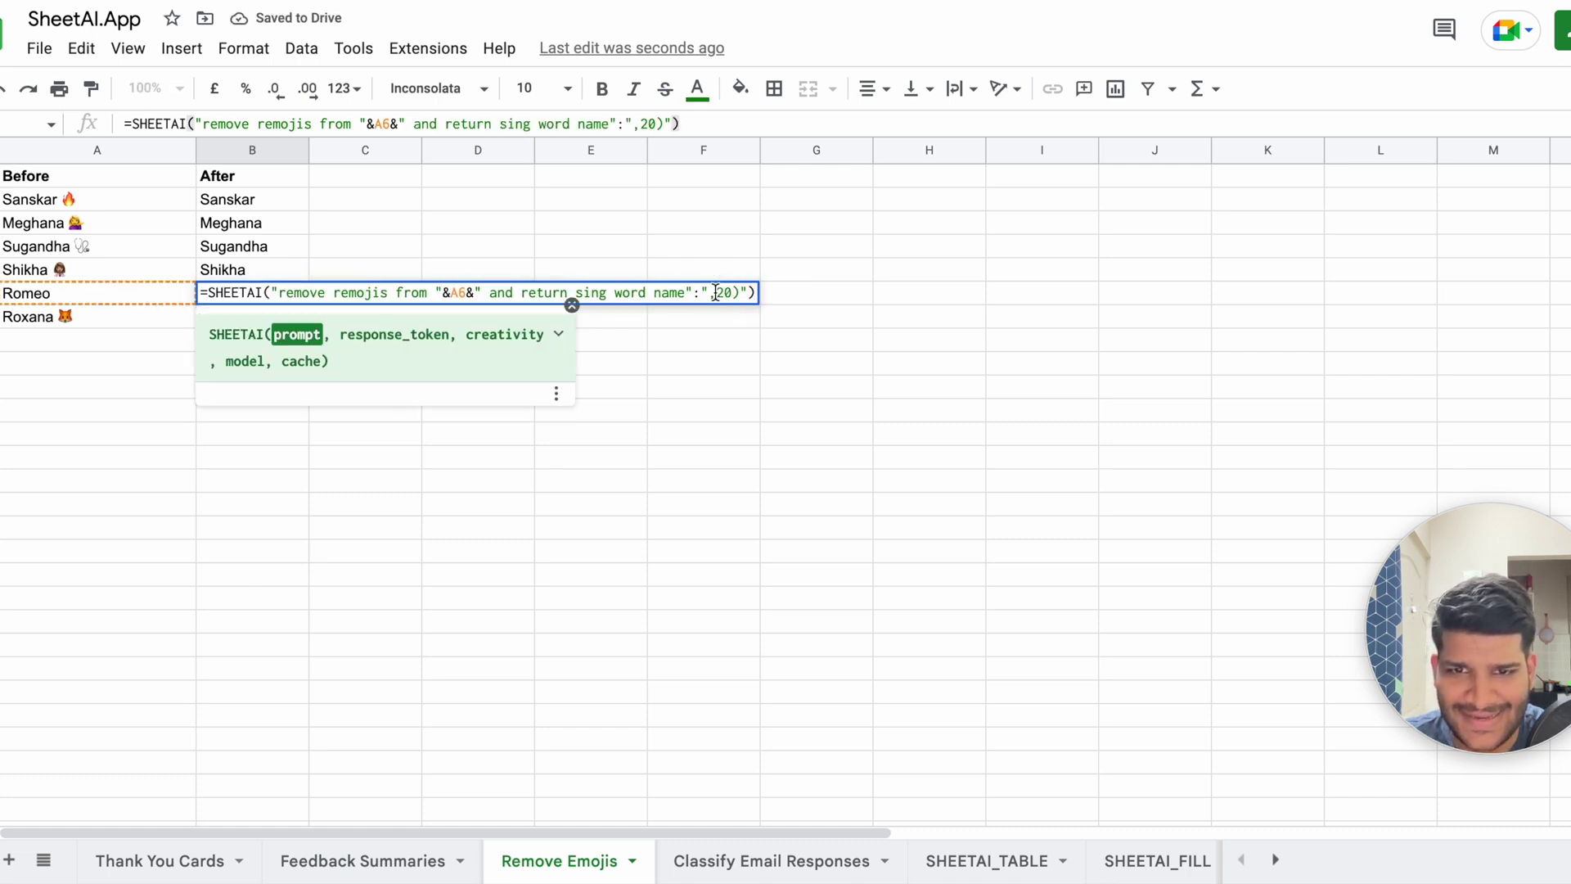
pyautogui.write('"')
pyautogui.press('BackSpace')
pyautogui.press('BackSpace')
pyautogui.press('BackSpace')
pyautogui.press('Delete')
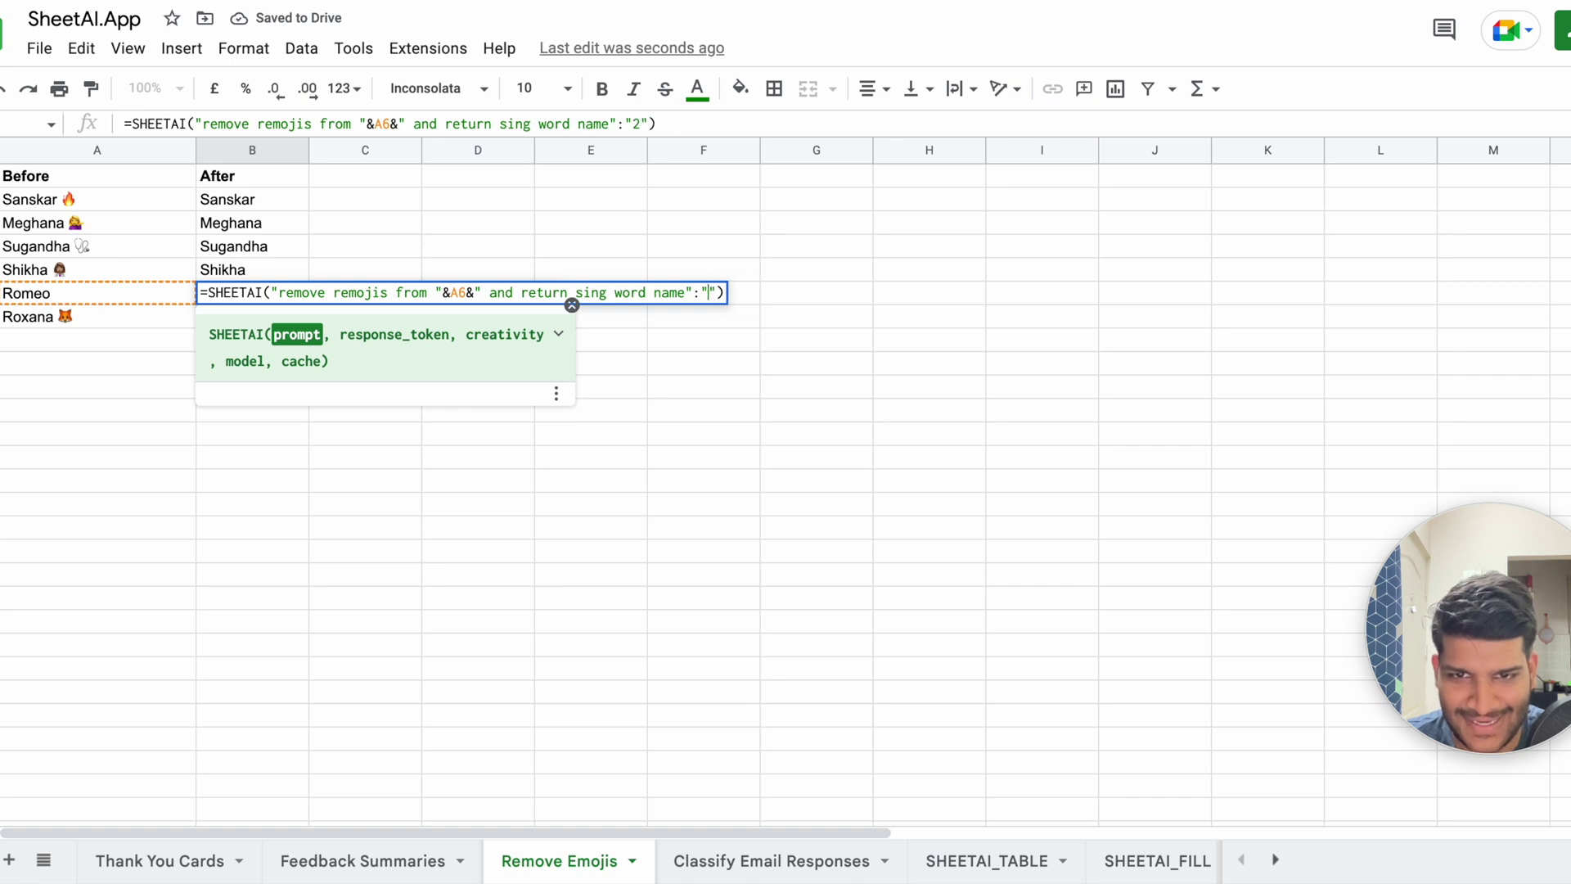
pyautogui.press('Return')
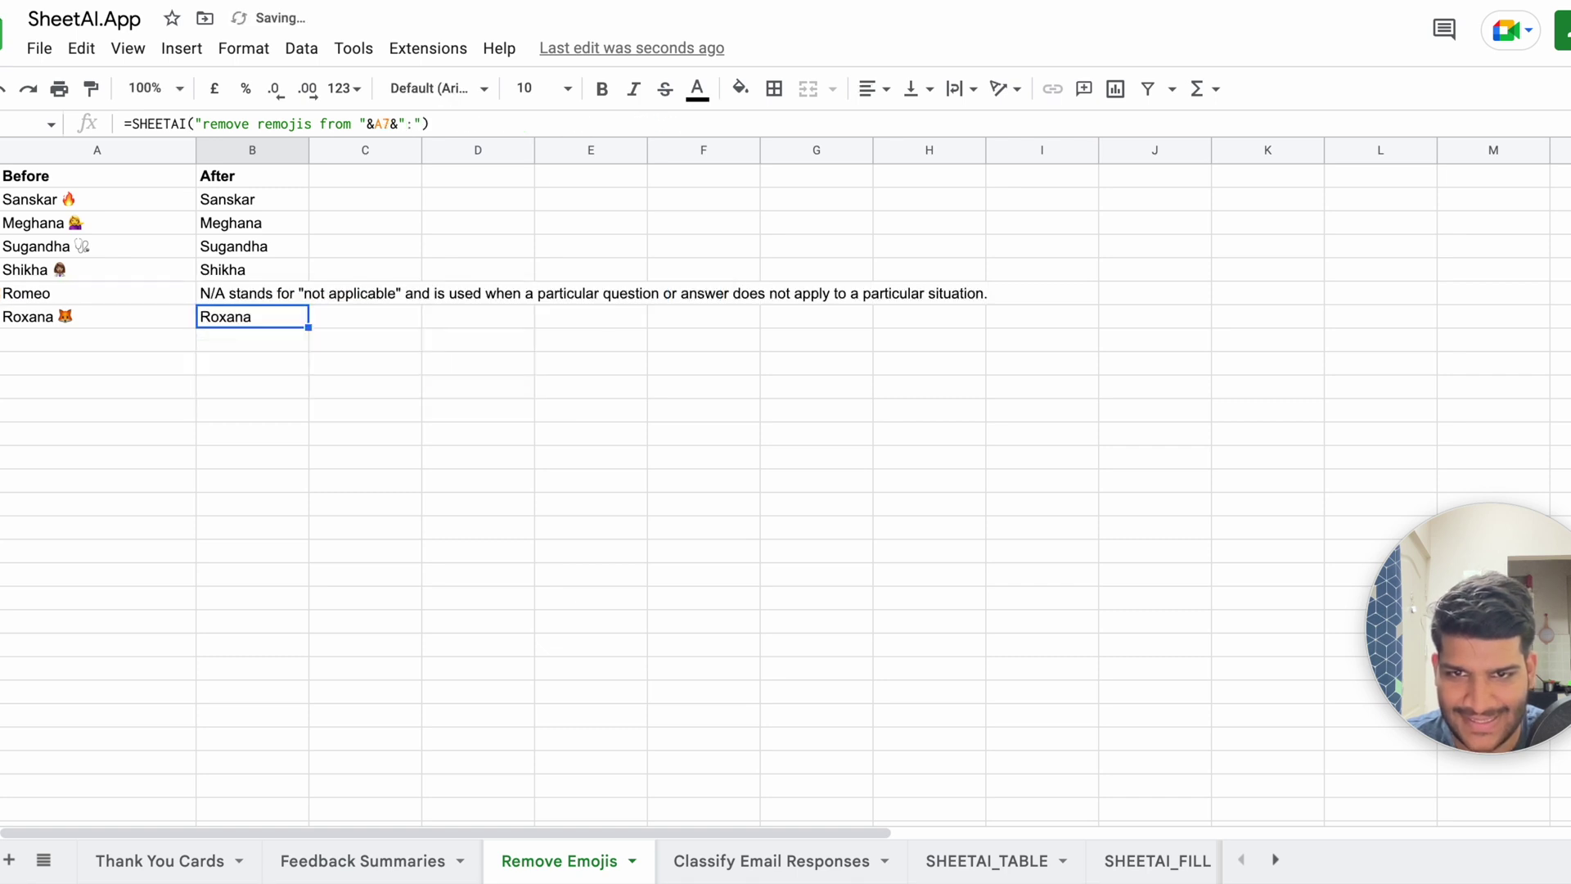
# - Delete two stray characters near the end of B6's formula
pyautogui.click(186, 298)
pyautogui.doubleClick(229, 293)
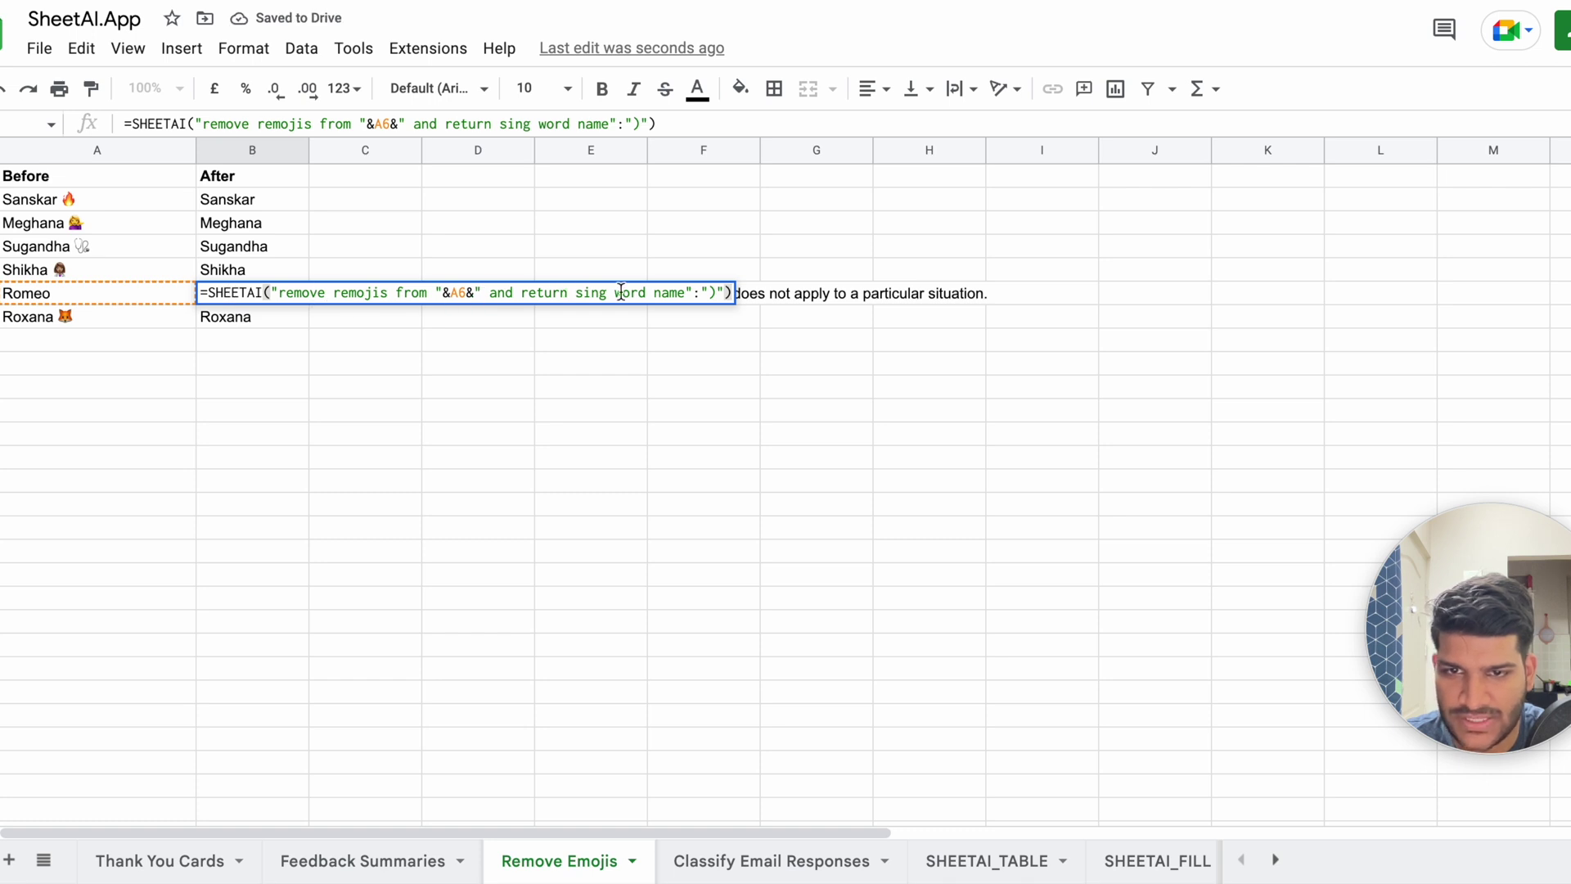
pyautogui.click(717, 291)
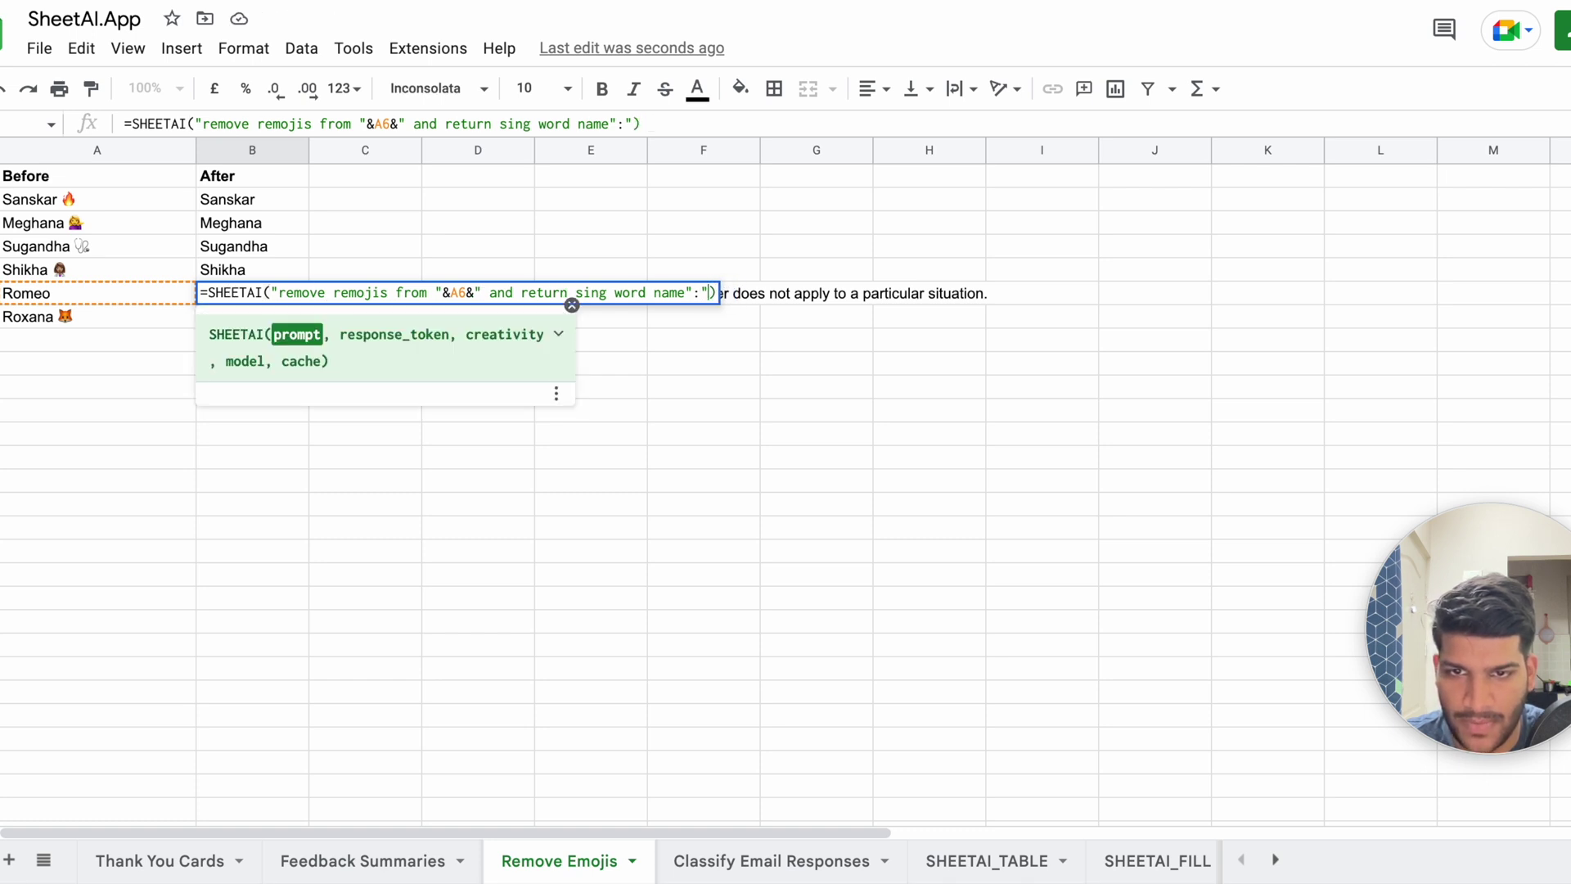
pyautogui.press('Return')
pyautogui.doubleClick(288, 295)
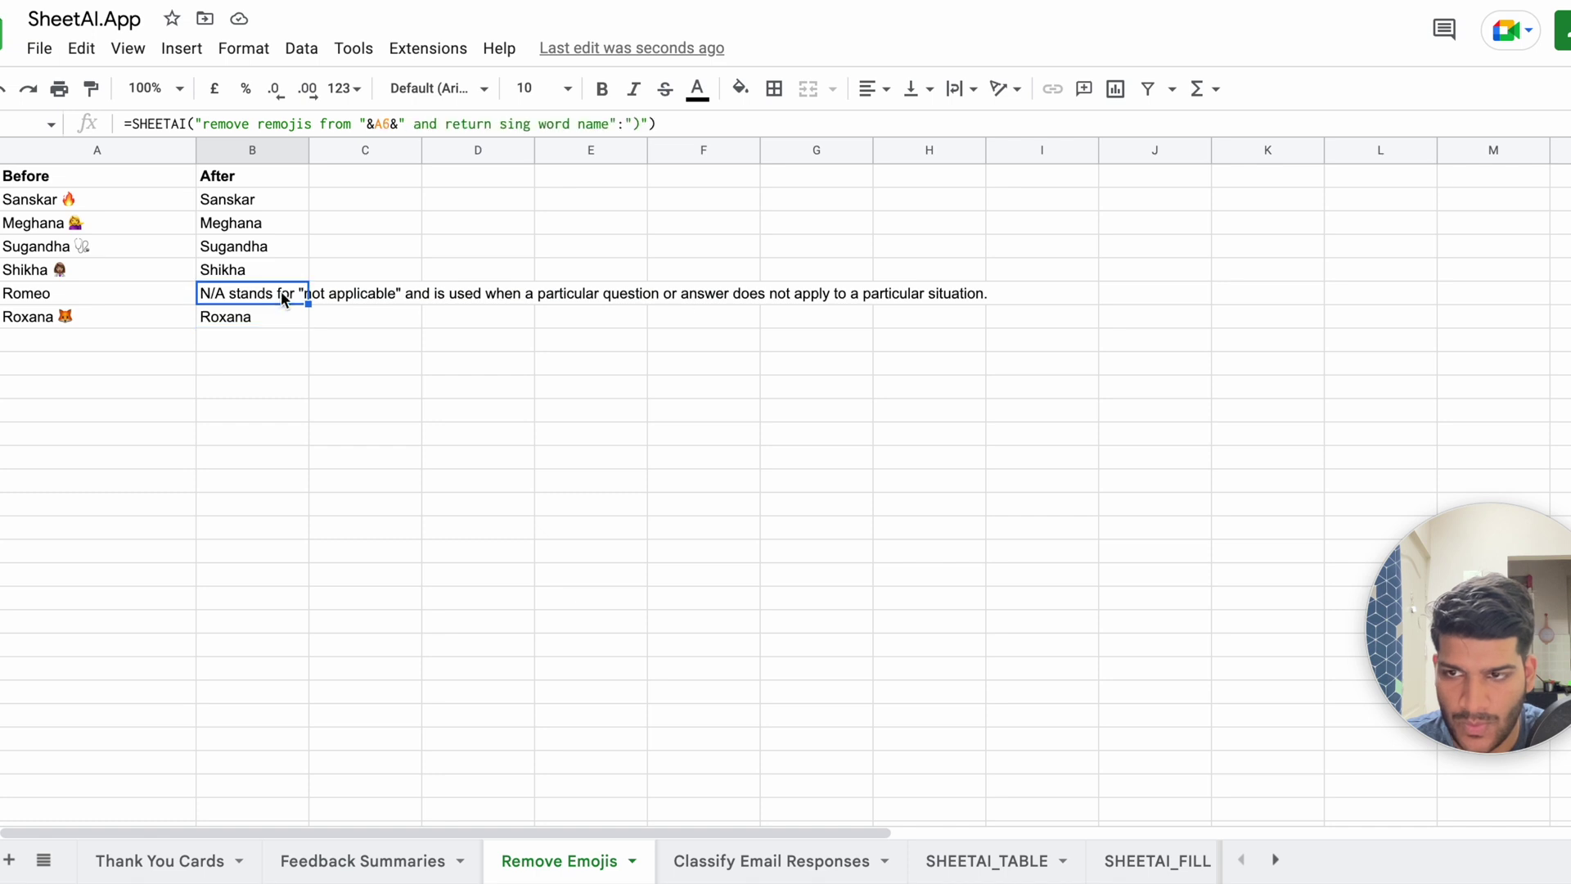
pyautogui.press('BackSpace')
pyautogui.press('BackSpace')
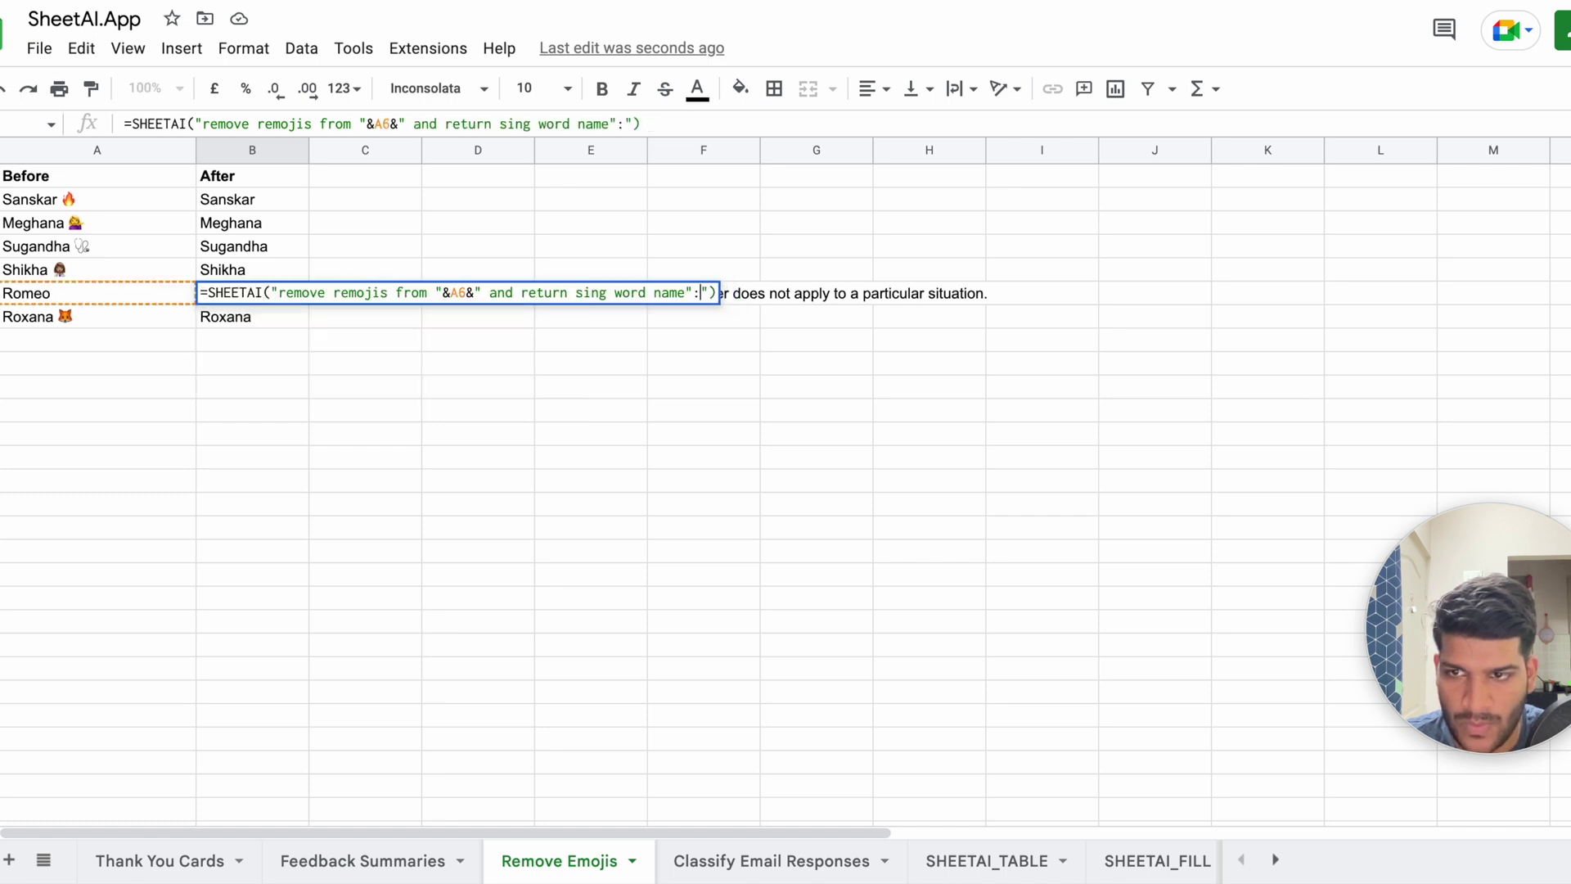
pyautogui.press('Return')
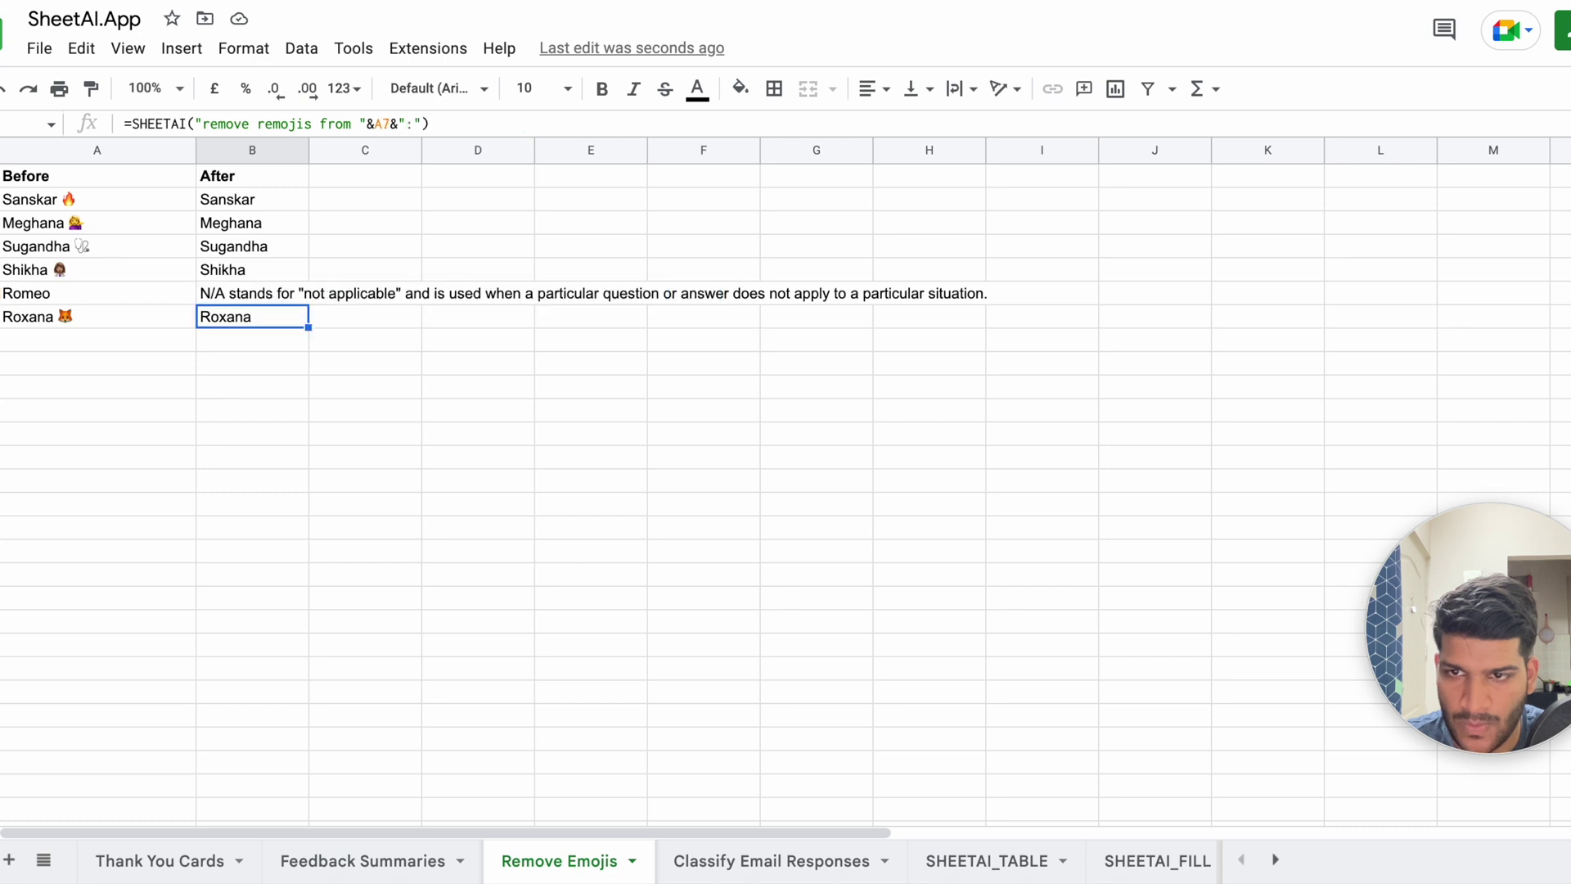
# - Correct 'sing' to 'single' in B6's prompt so it returns just Romeo
pyautogui.doubleClick(257, 292)
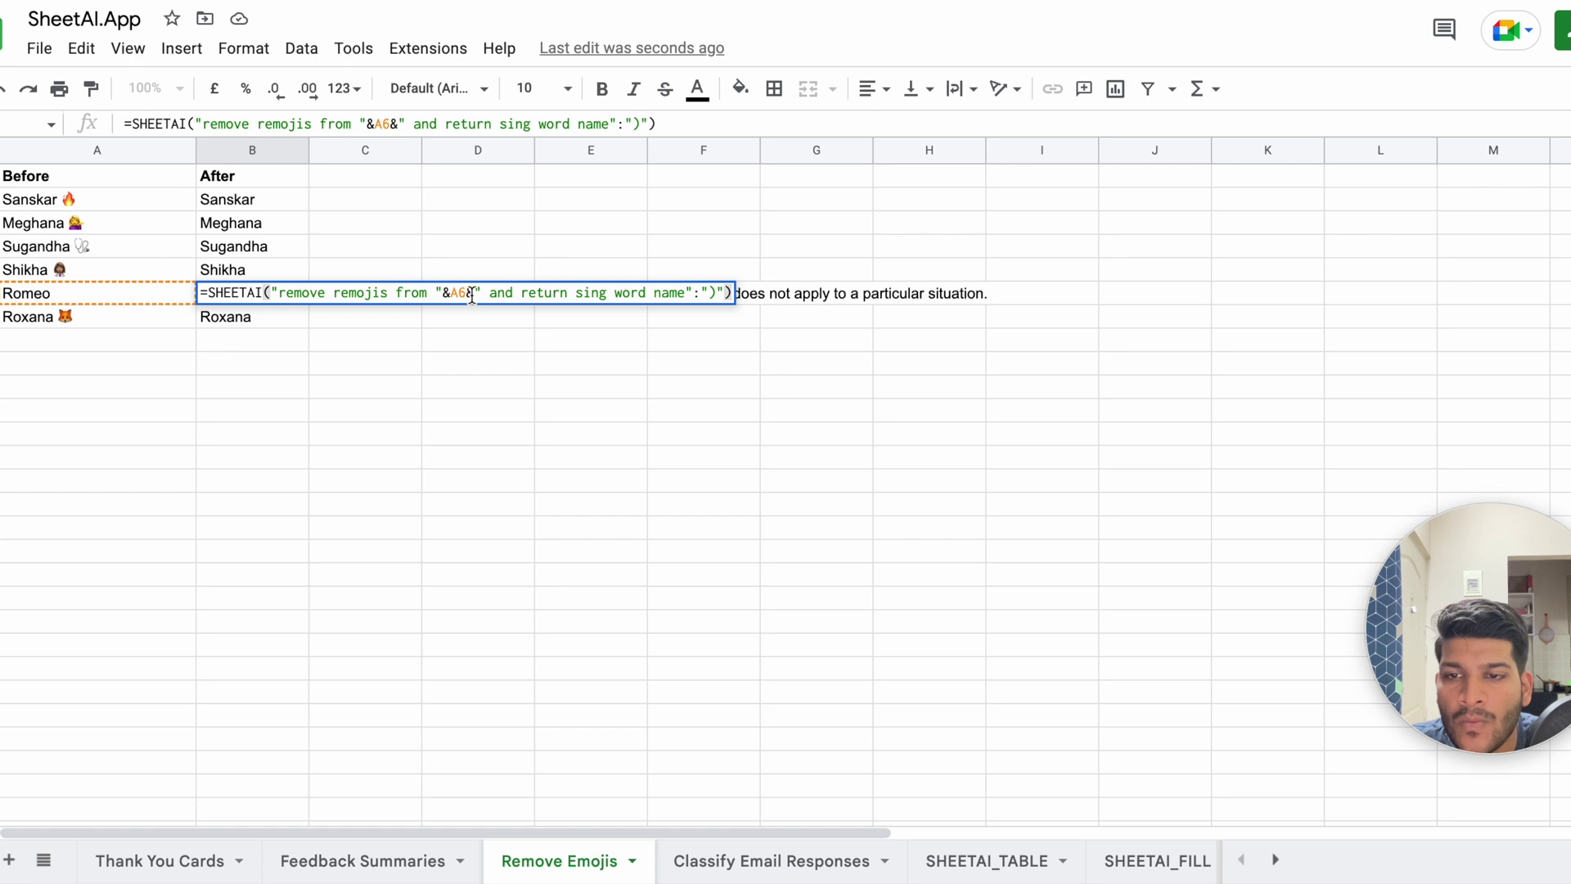
pyautogui.click(605, 293)
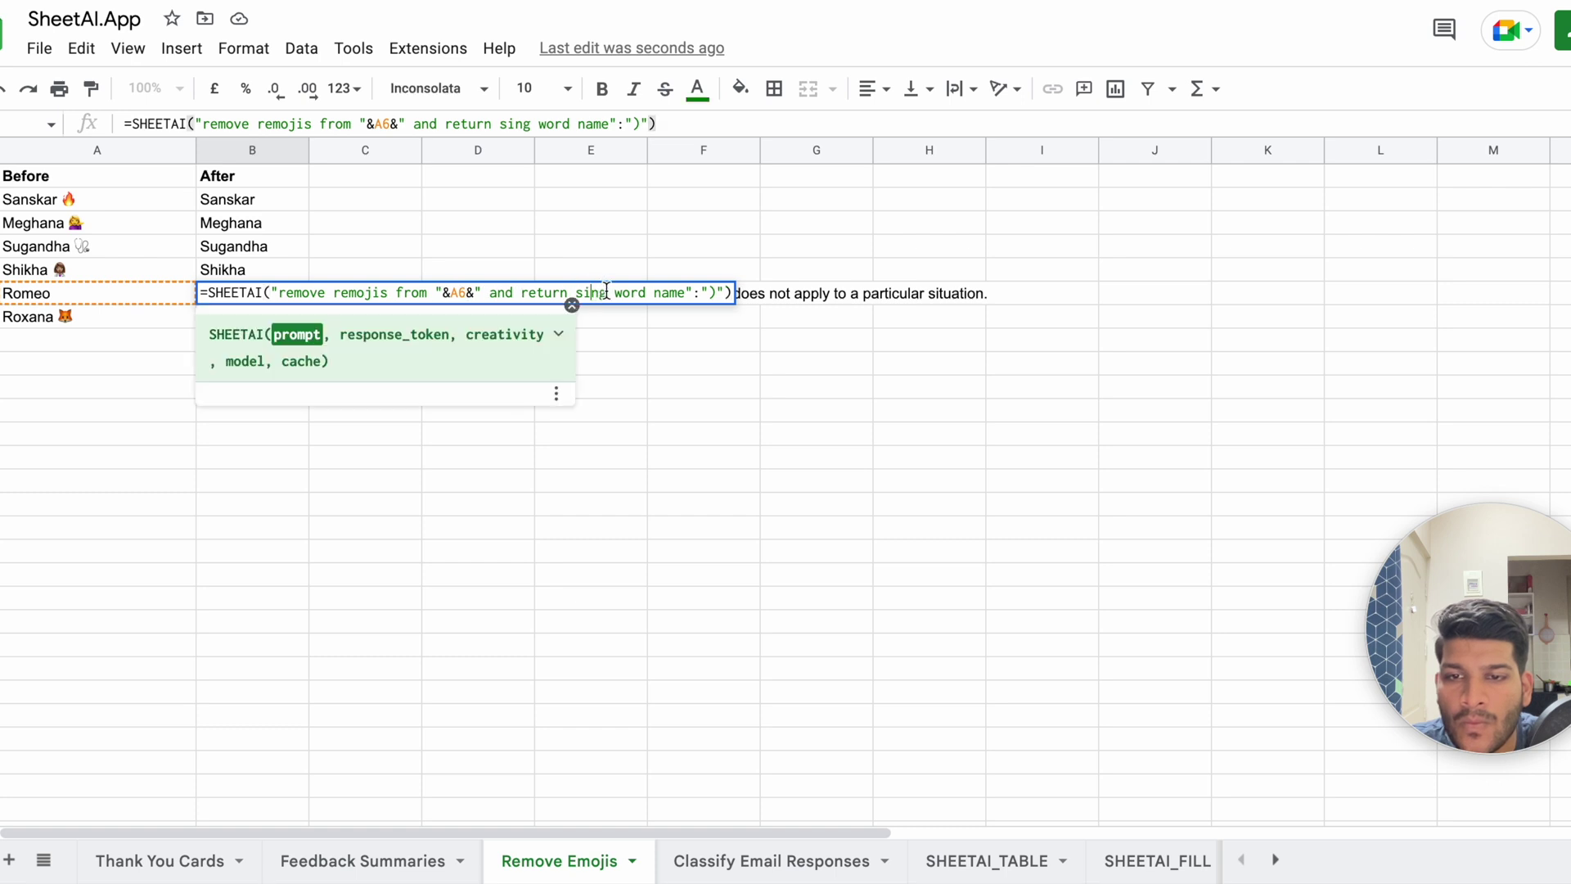
pyautogui.write('le')
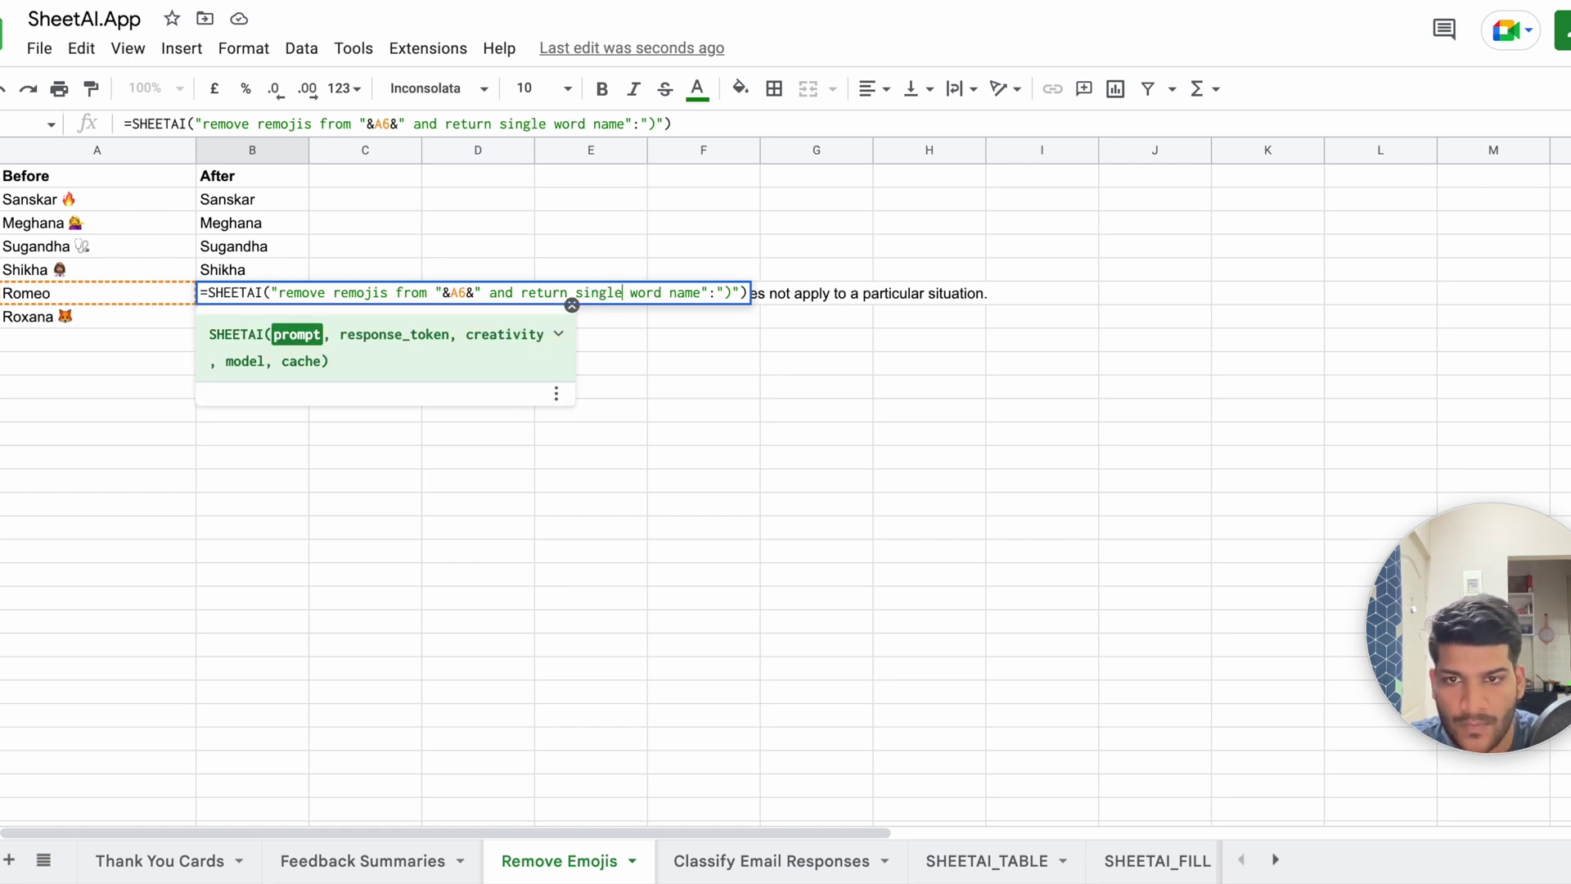
pyautogui.click(736, 292)
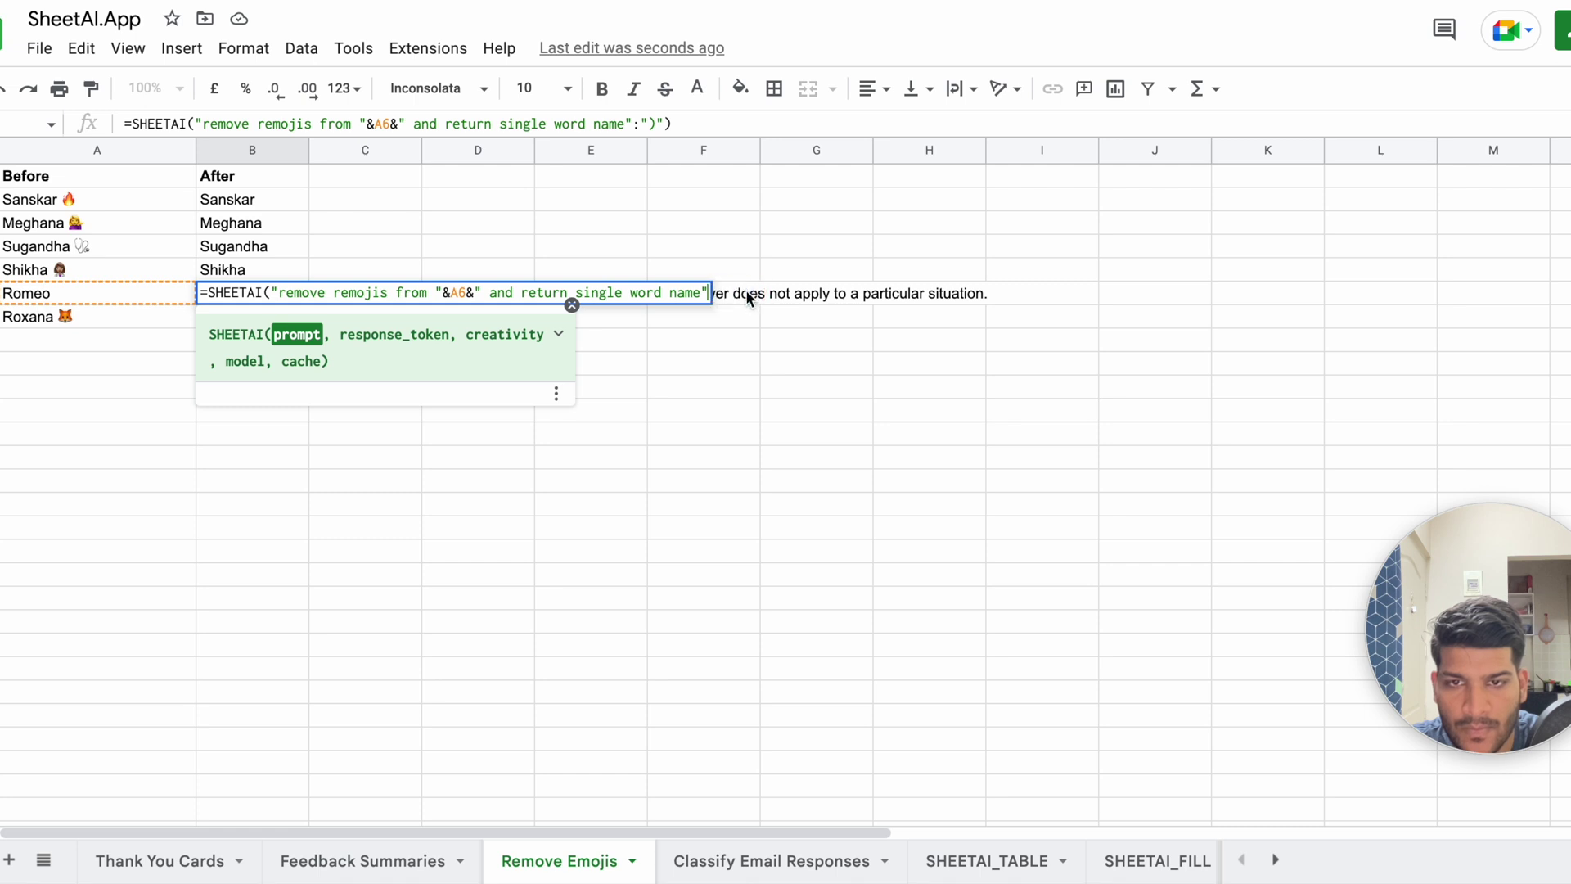
pyautogui.press('Delete')
pyautogui.press('Delete')
pyautogui.press('Delete')
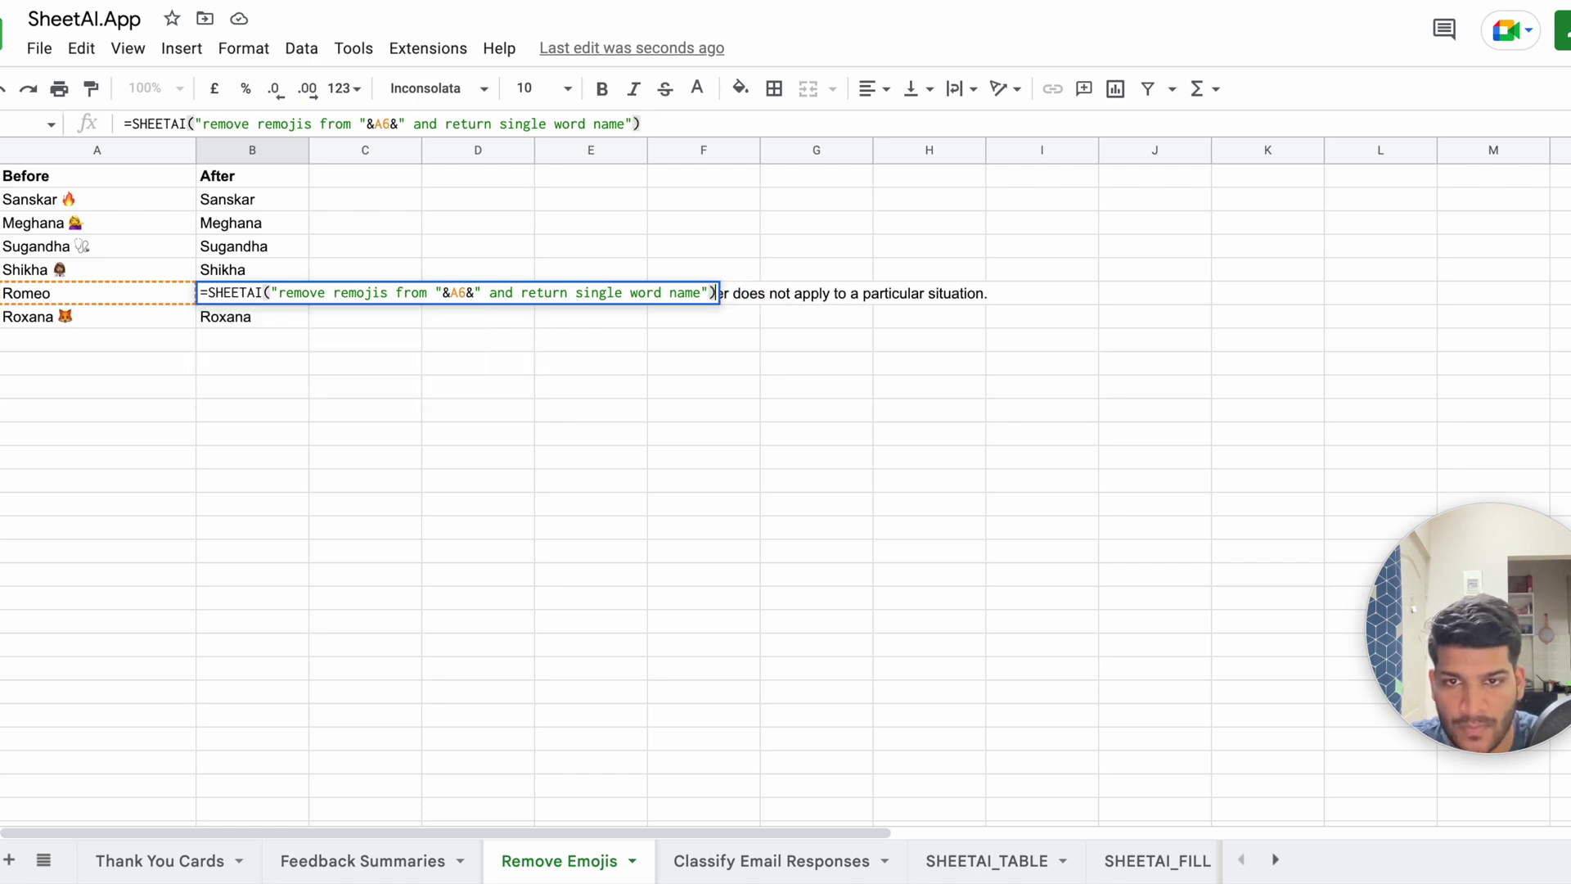
pyautogui.press('Return')
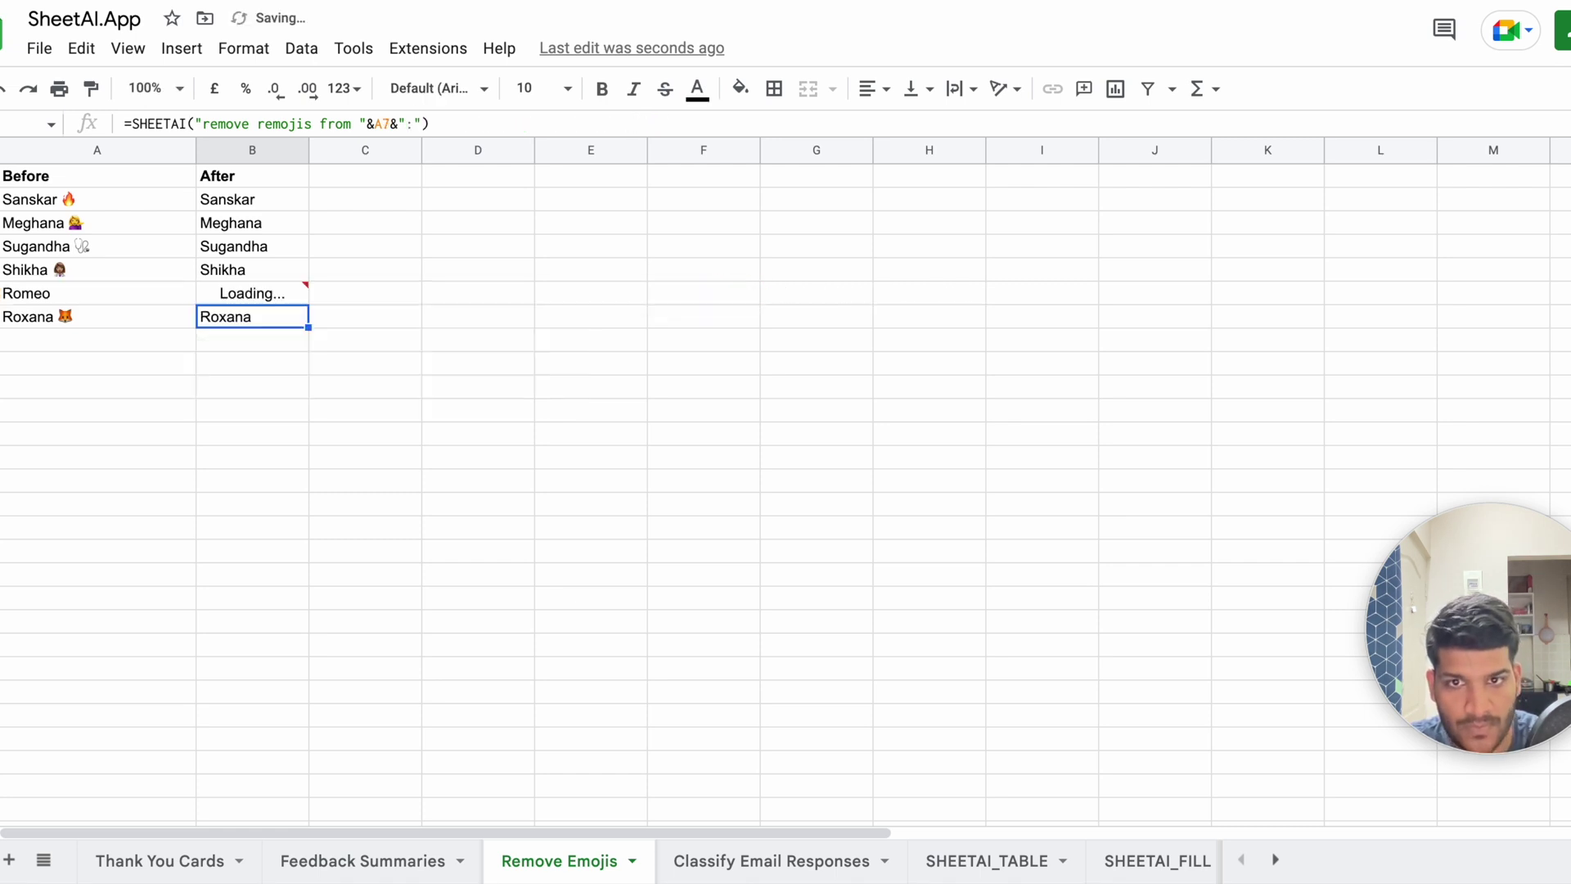
pyautogui.click(280, 295)
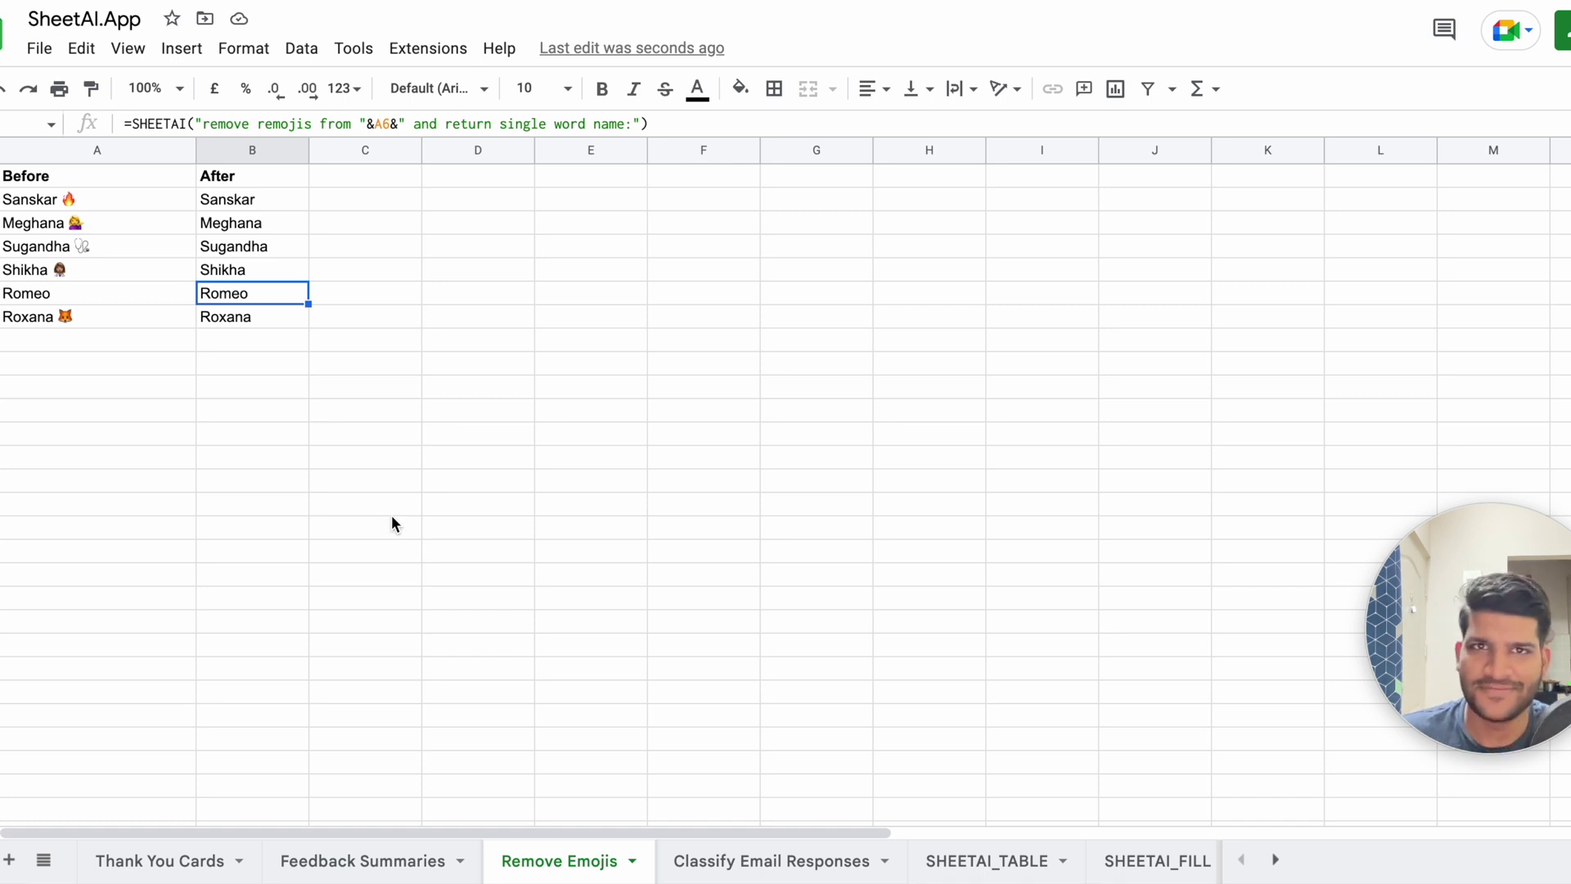
pyautogui.click(737, 859)
# - Start a =SHEETAI(" formula in B2 of the Classify Email Responses sheet
pyautogui.click(386, 252)
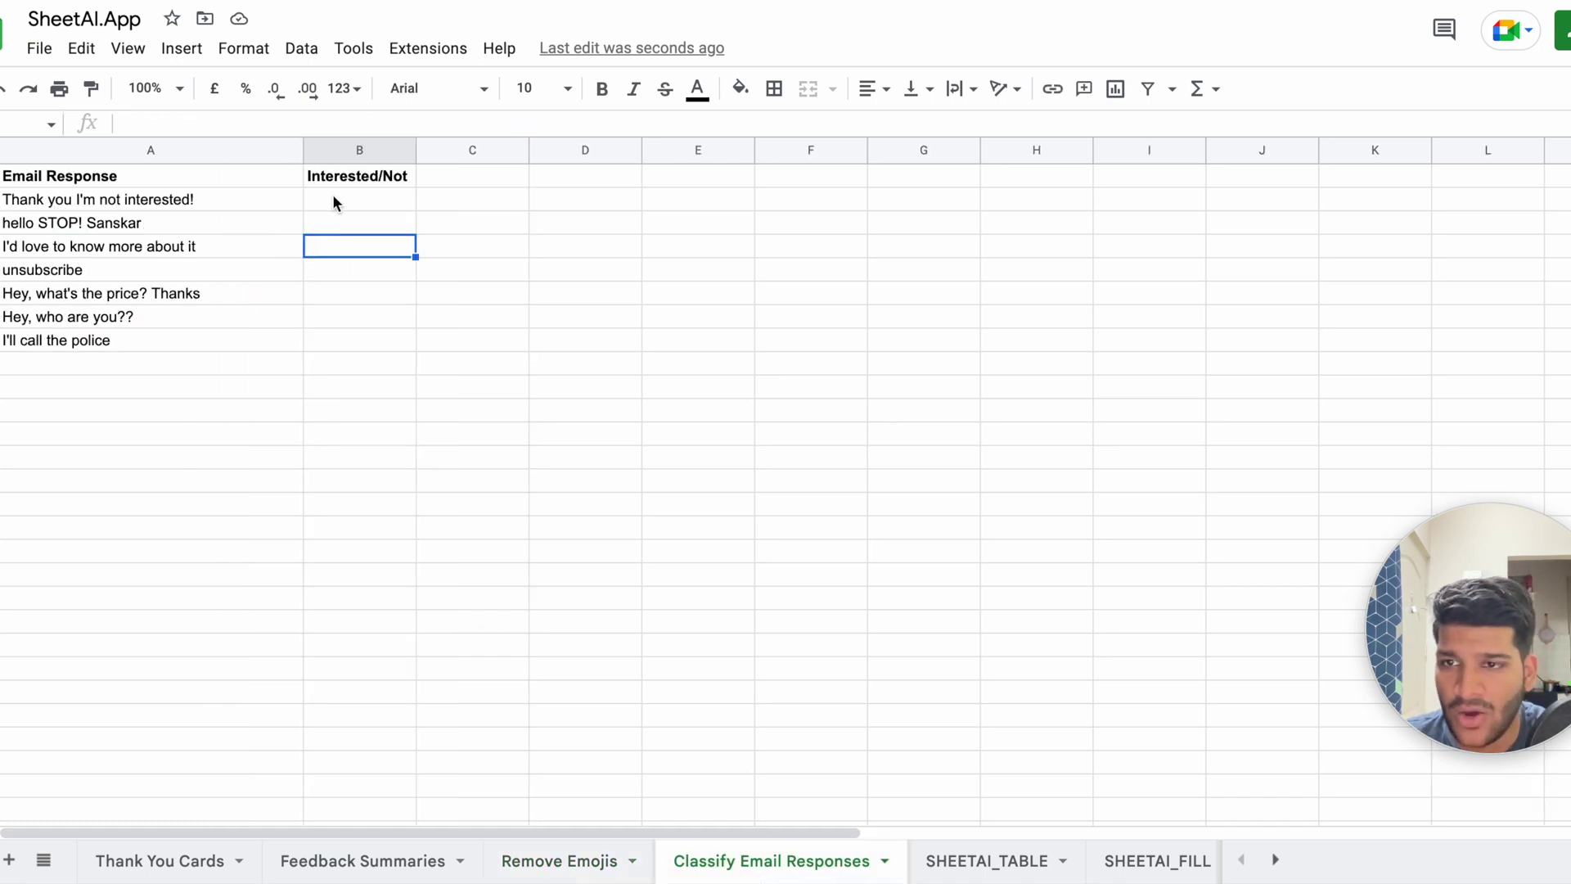
pyautogui.doubleClick(334, 199)
pyautogui.write('=SHEETAI("')
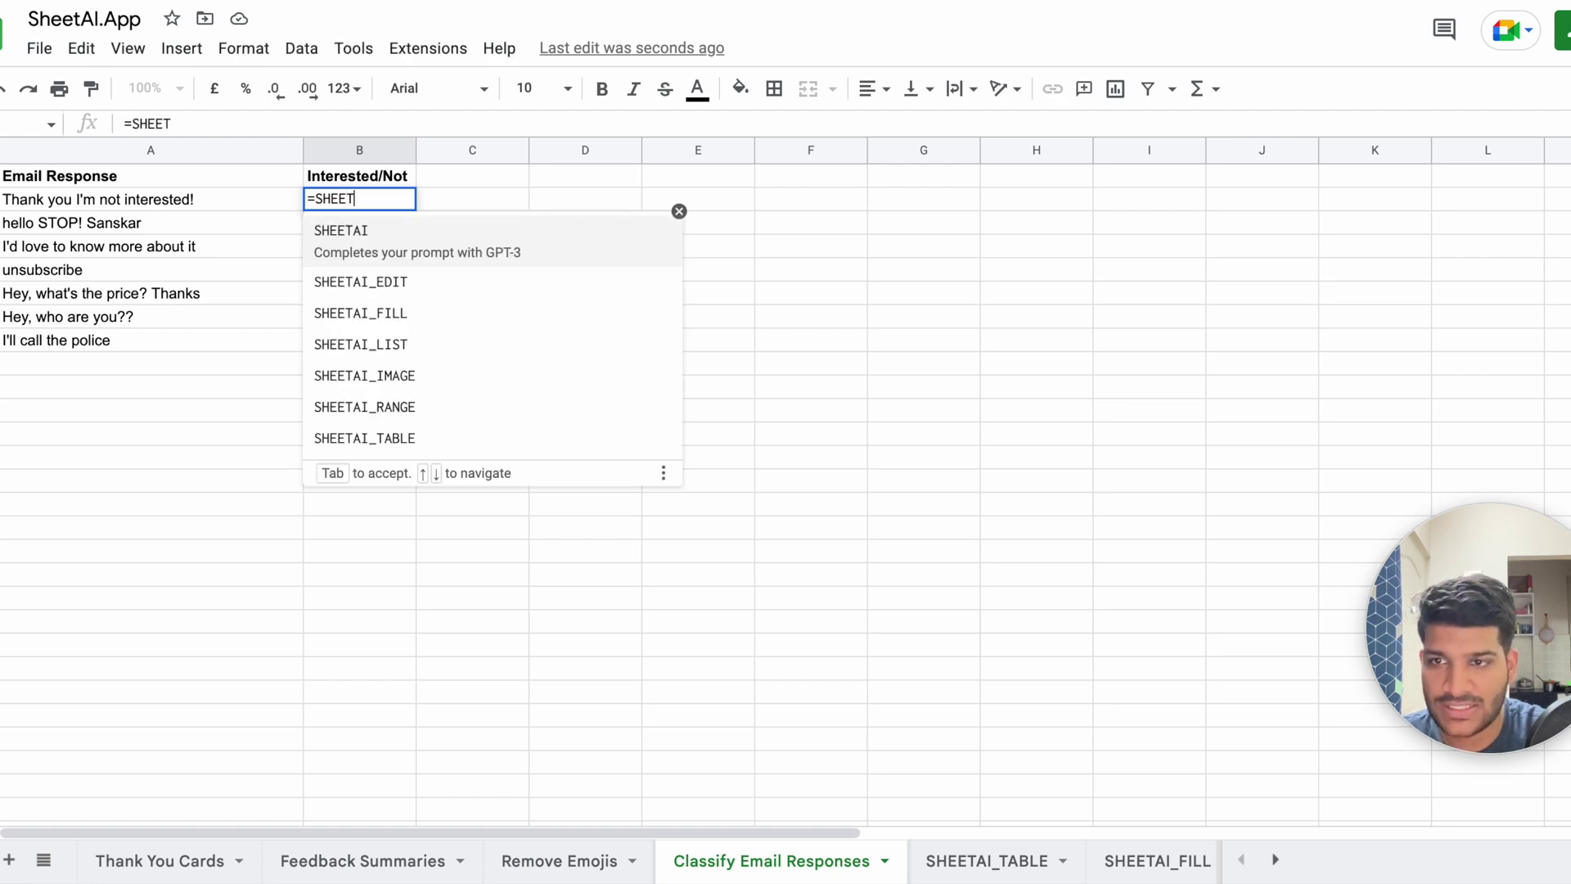
pyautogui.click(69, 205)
pyautogui.click(318, 203)
pyautogui.doubleClick(317, 202)
pyautogui.press('BackSpace')
pyautogui.press('BackSpace')
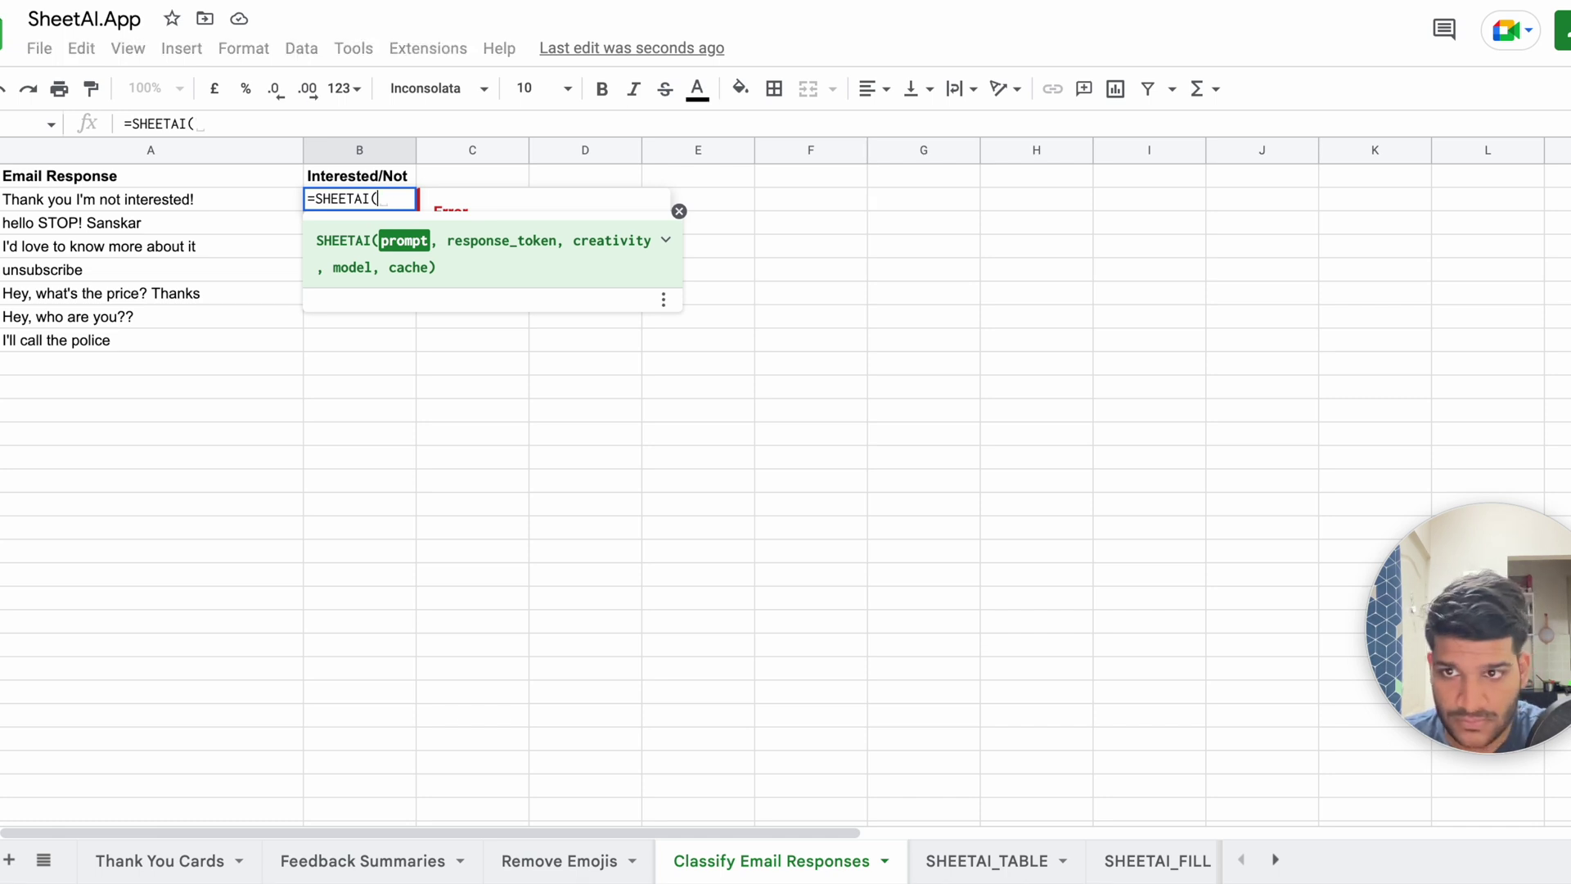
# - Write B2's prompt as 'reply with interested or not interested based on person email response:'
pyautogui.write('check if t')
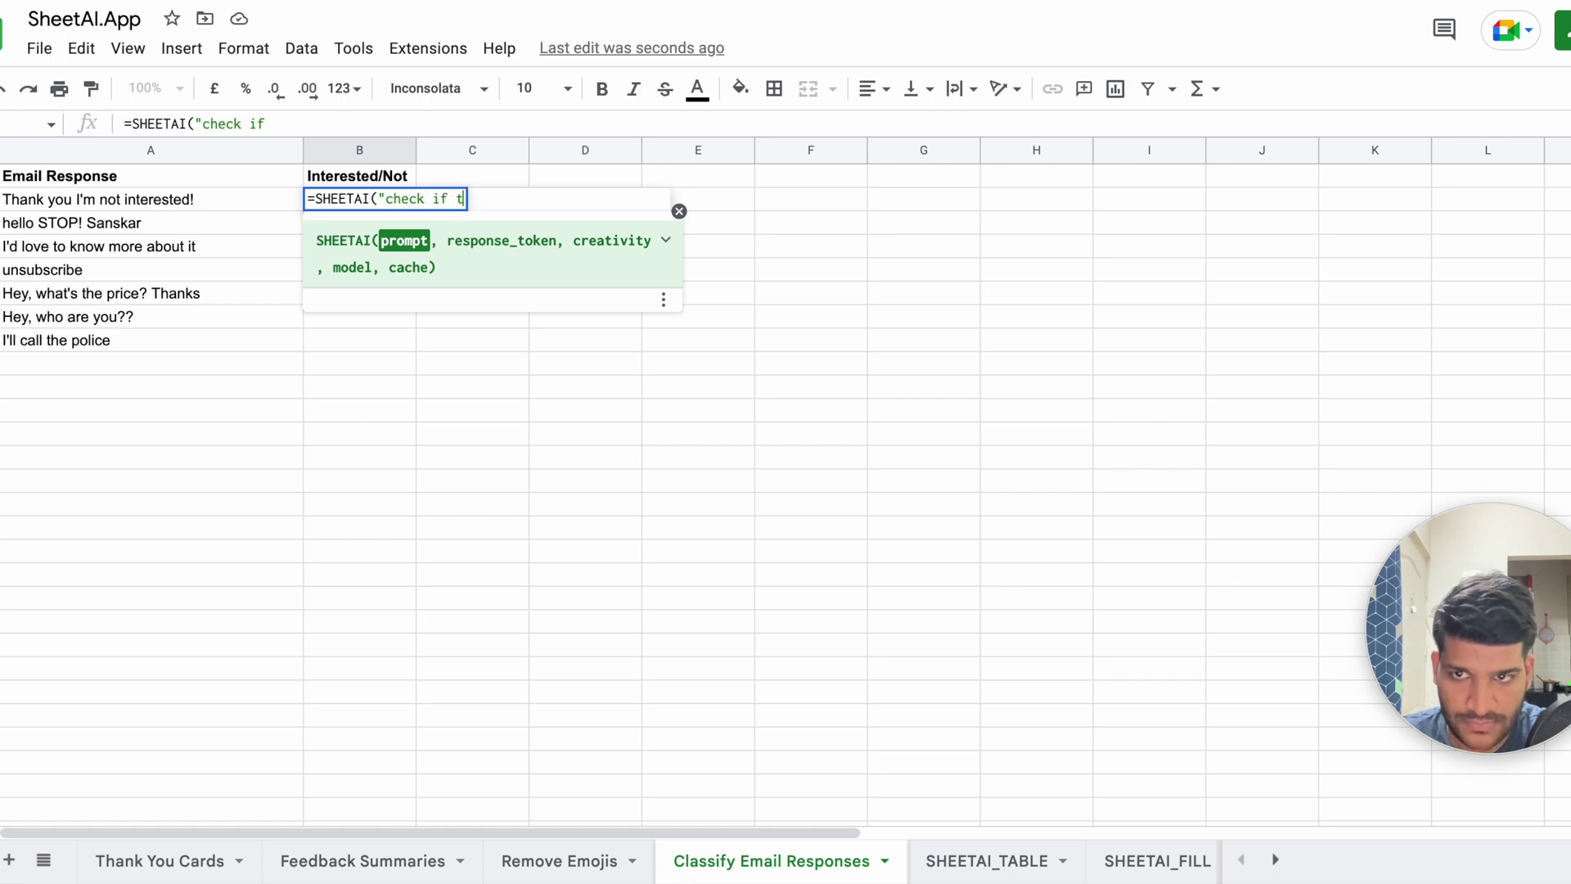
pyautogui.write('he person is intere')
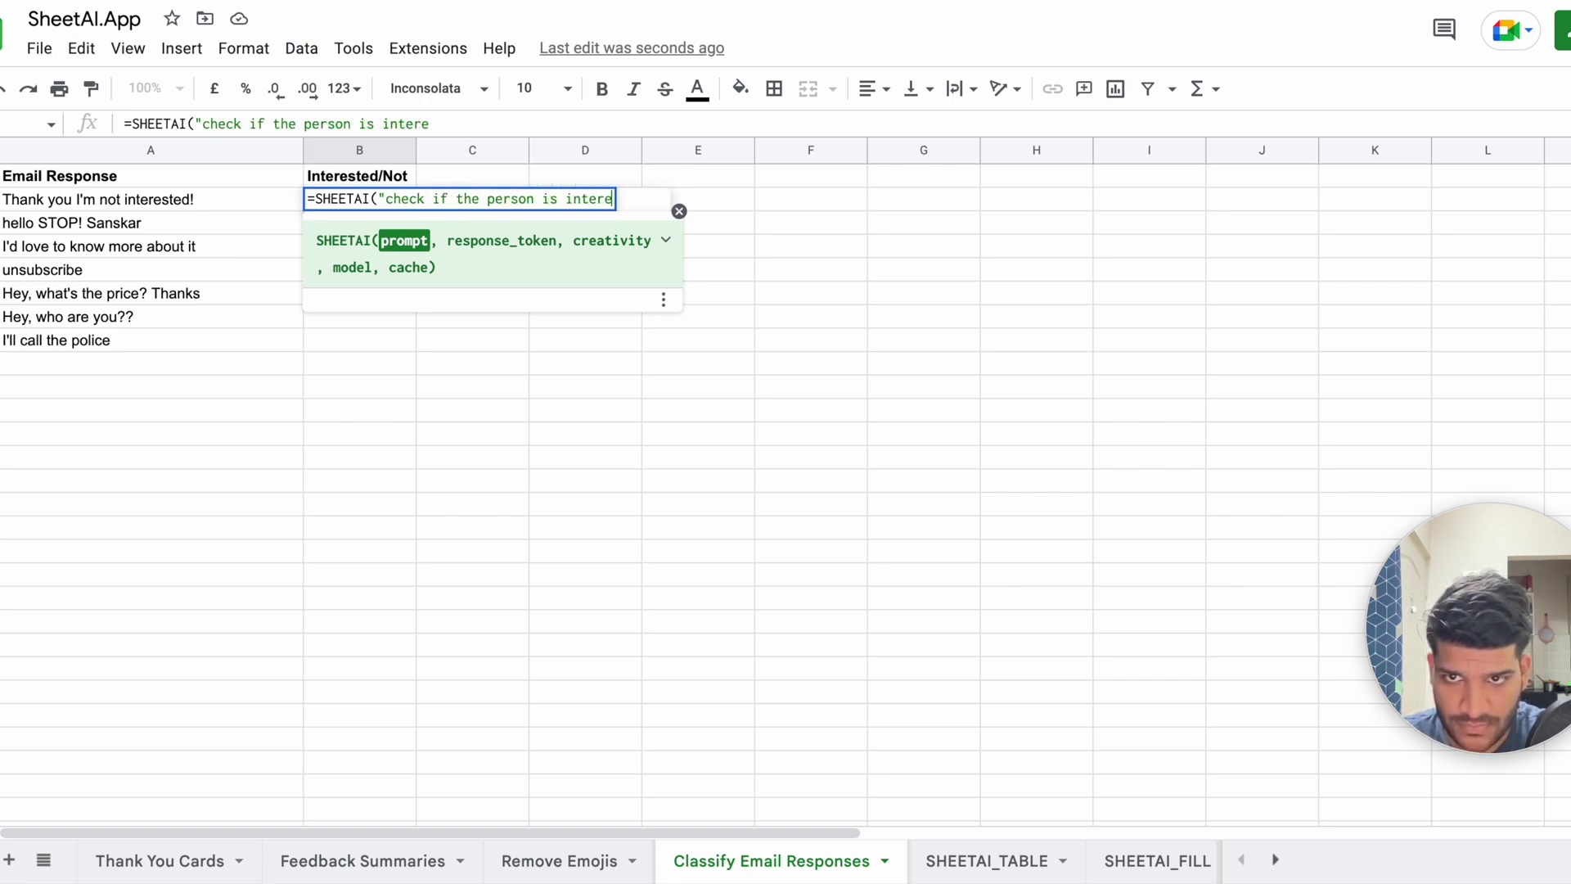
pyautogui.moveTo(389, 202); pyautogui.dragTo(616, 199)
pyautogui.write('reply with interesdted')
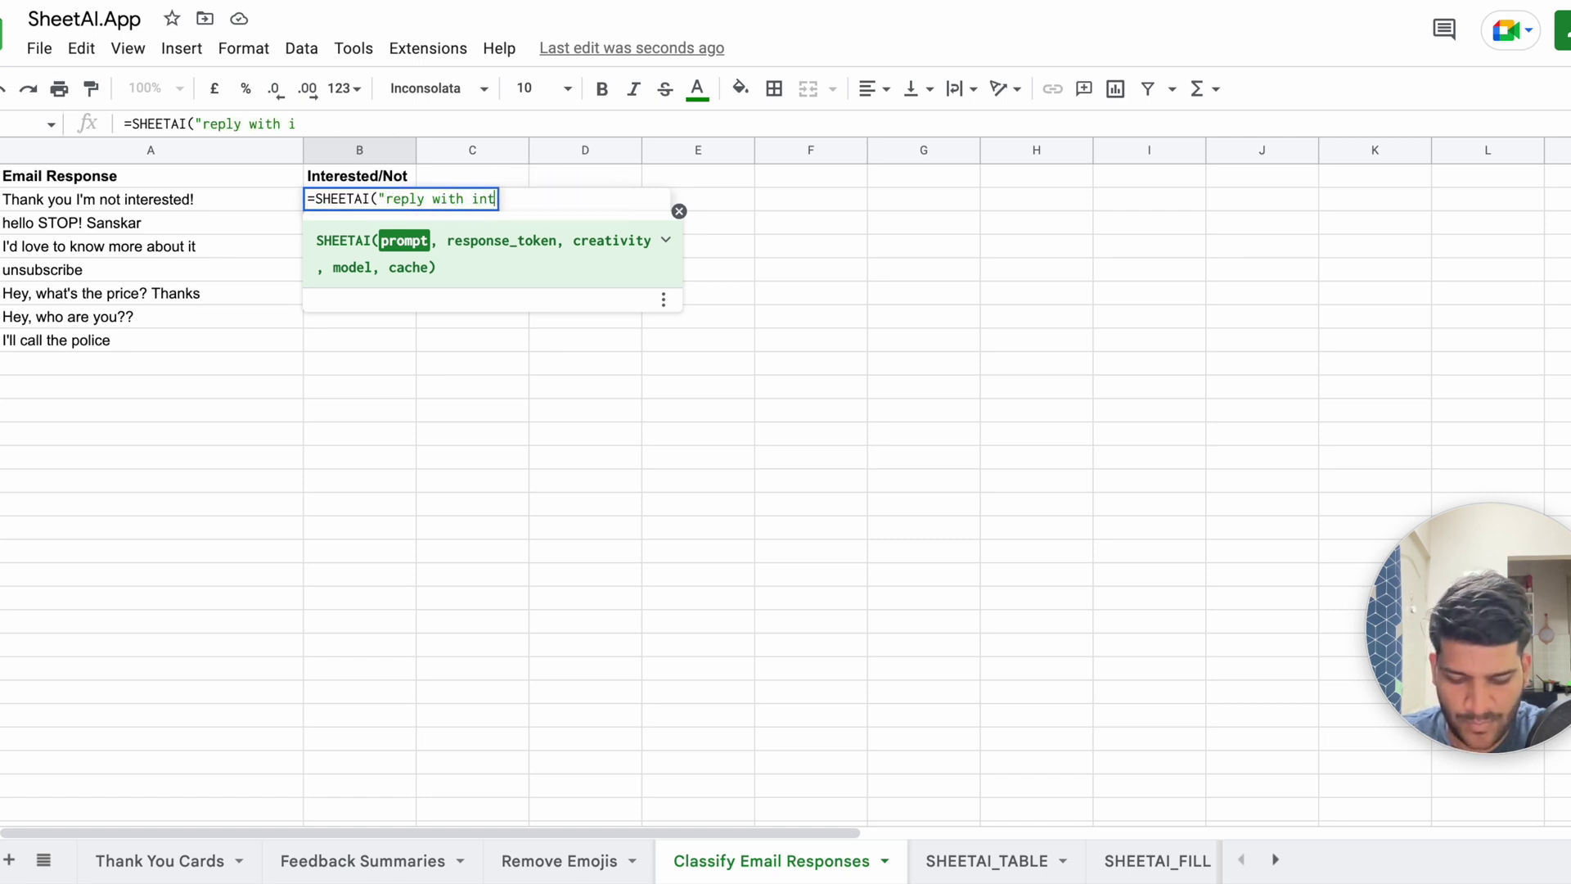
pyautogui.press('BackSpace')
pyautogui.press('BackSpace')
pyautogui.press('BackSpace')
pyautogui.press('BackSpace')
pyautogui.press('BackSpace')
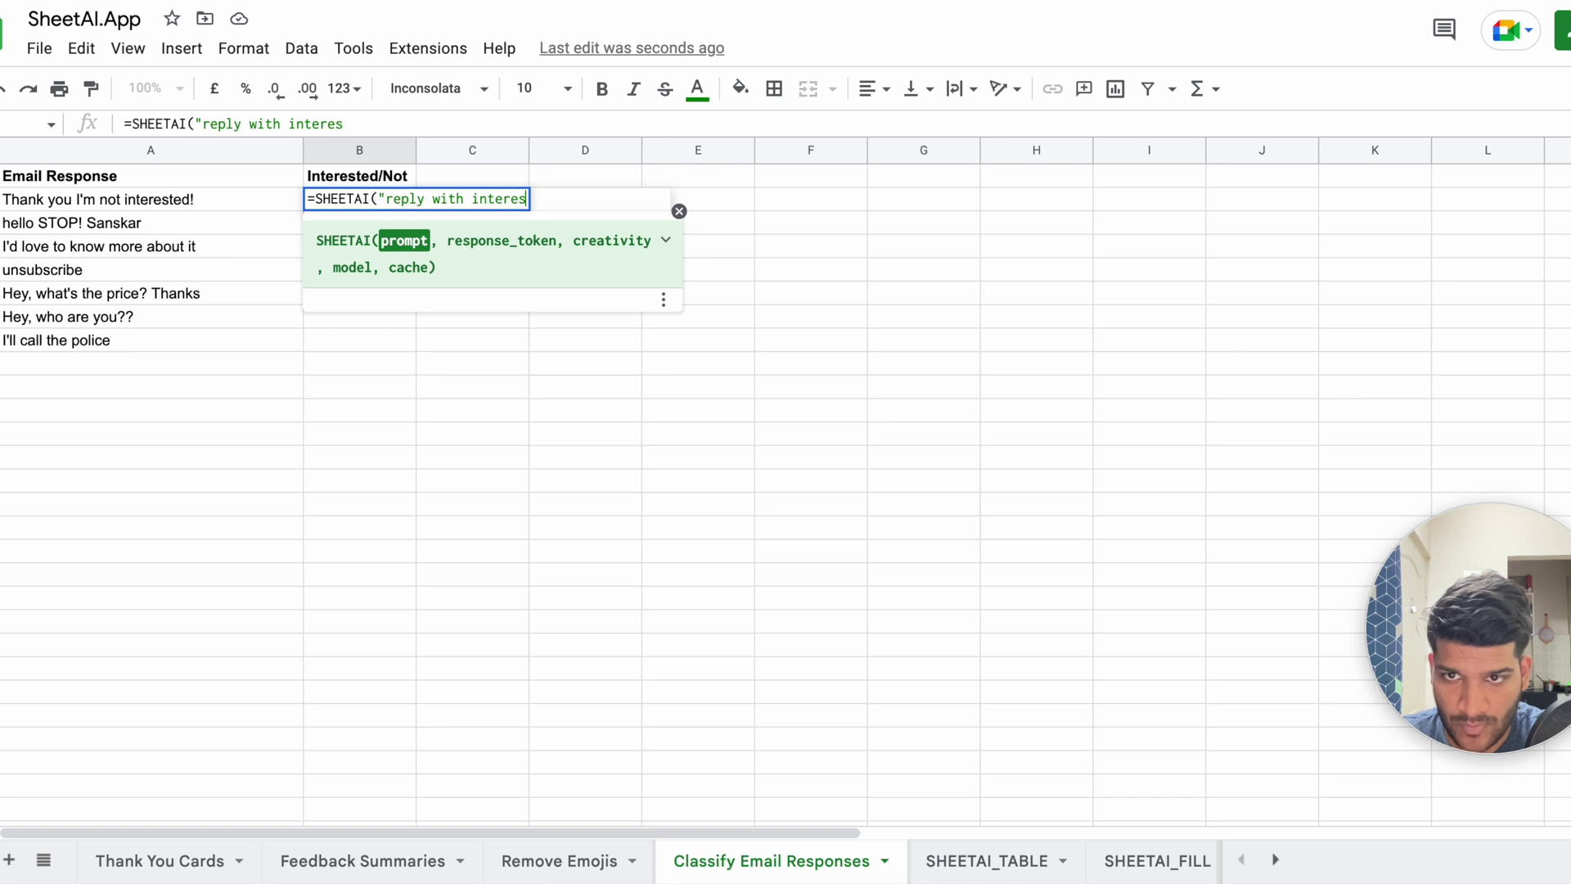
pyautogui.write('ted or not intere')
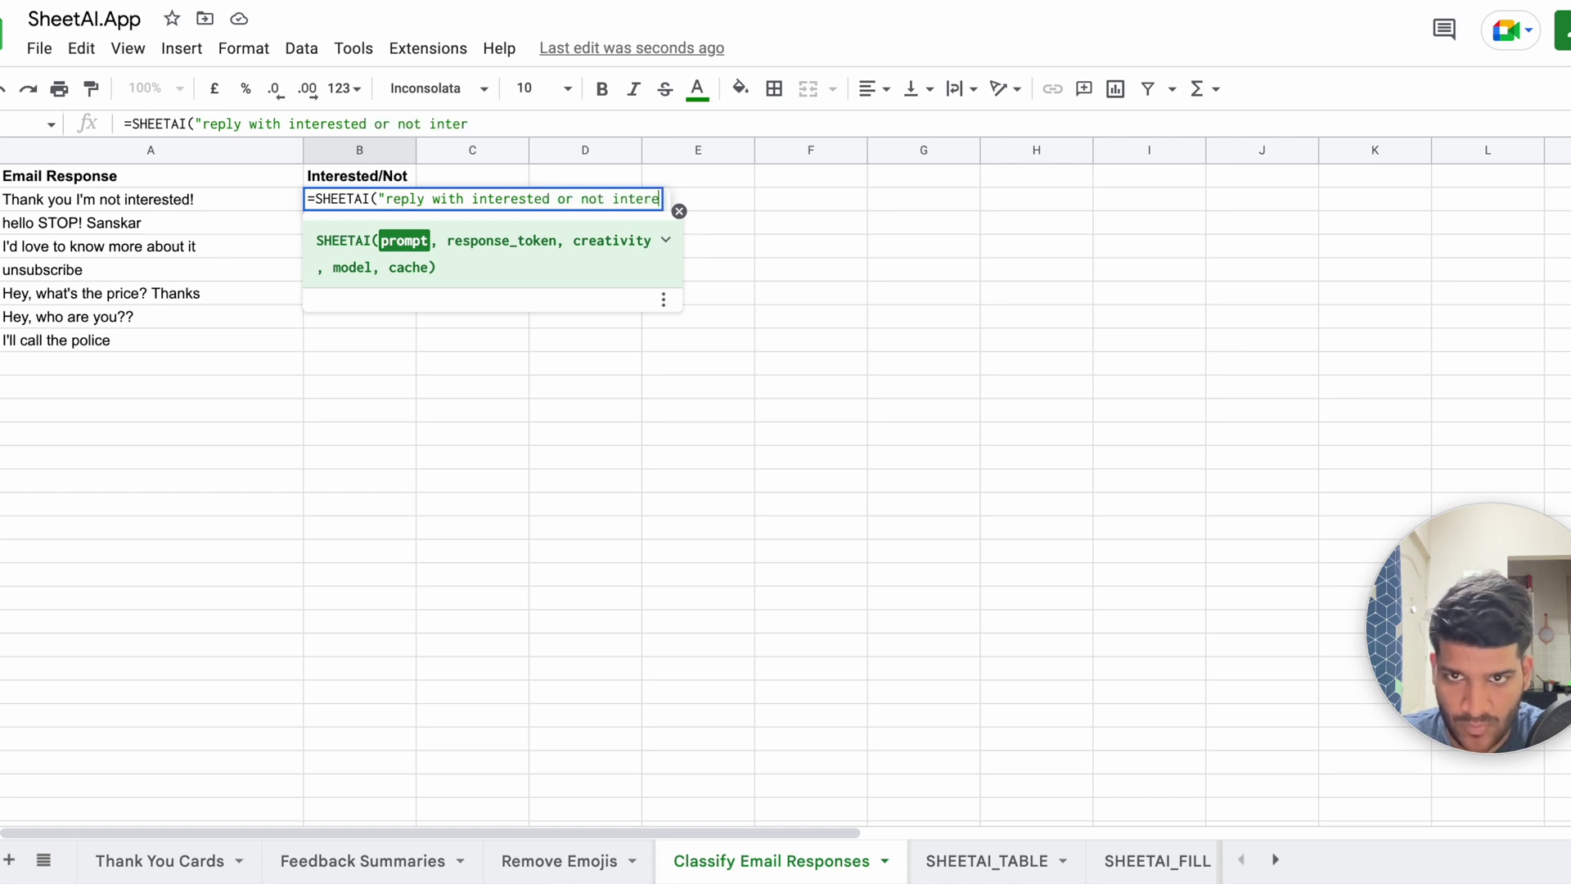
pyautogui.write('sted based on ')
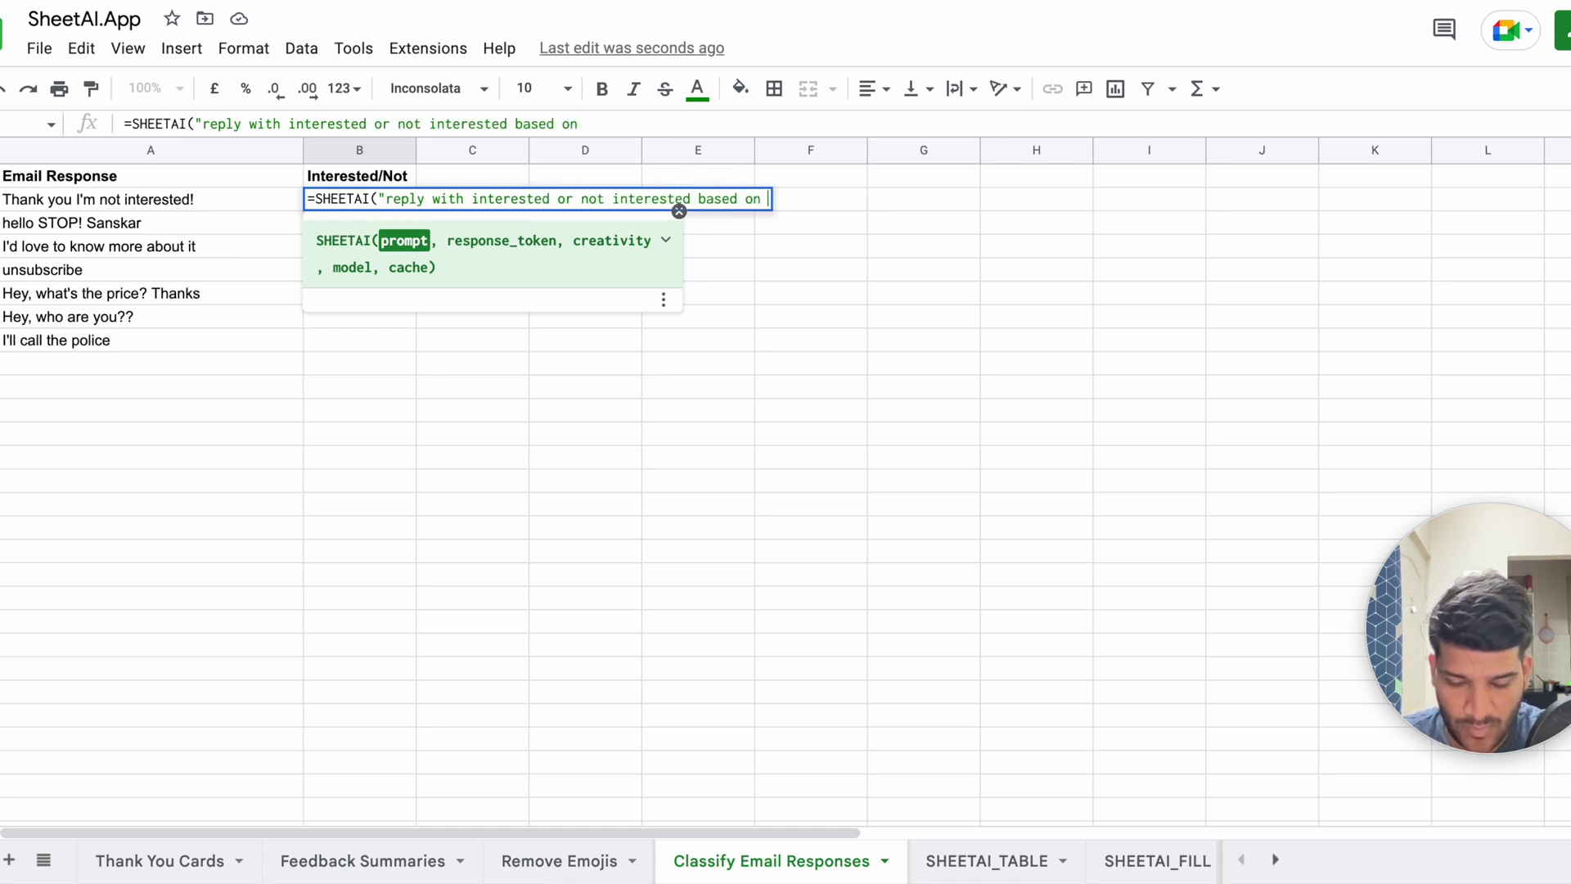
pyautogui.write('per')
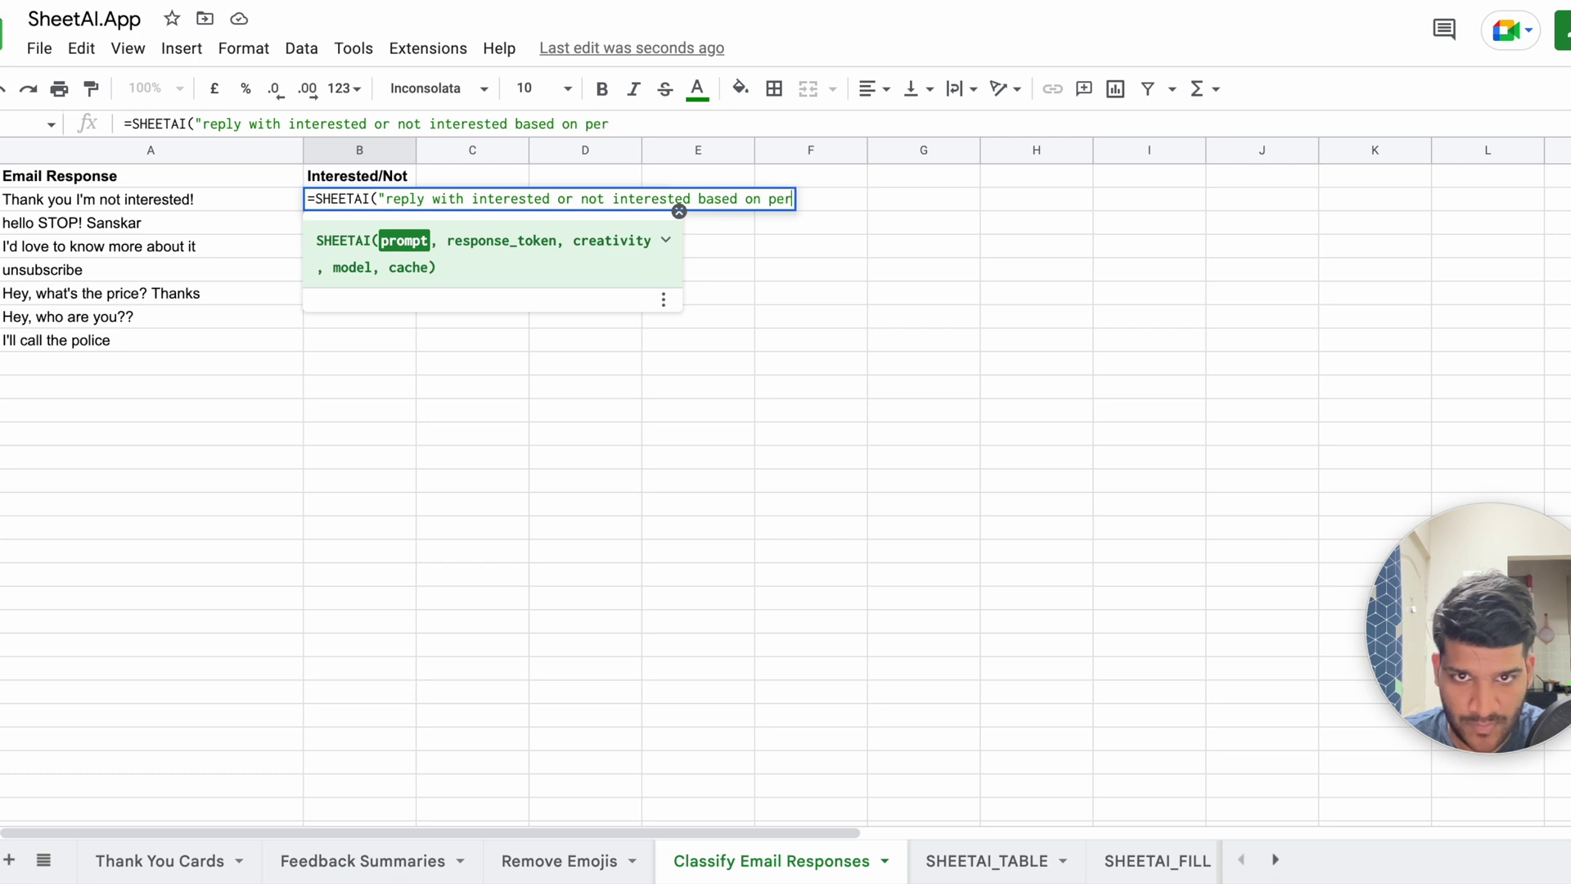
pyautogui.write('son email re')
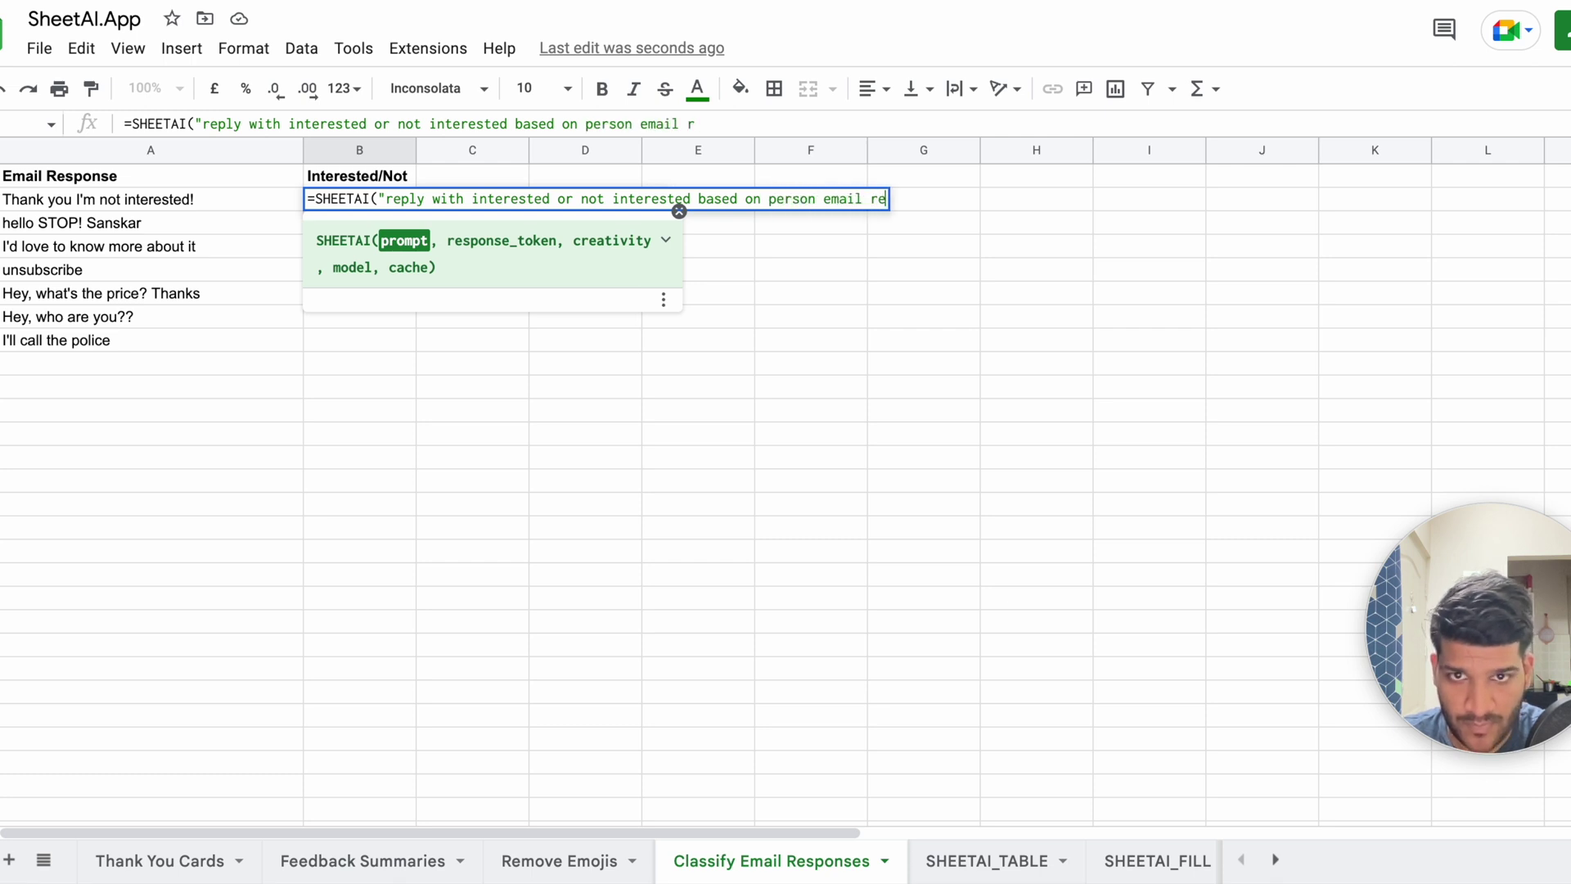
pyautogui.write('sponse:')
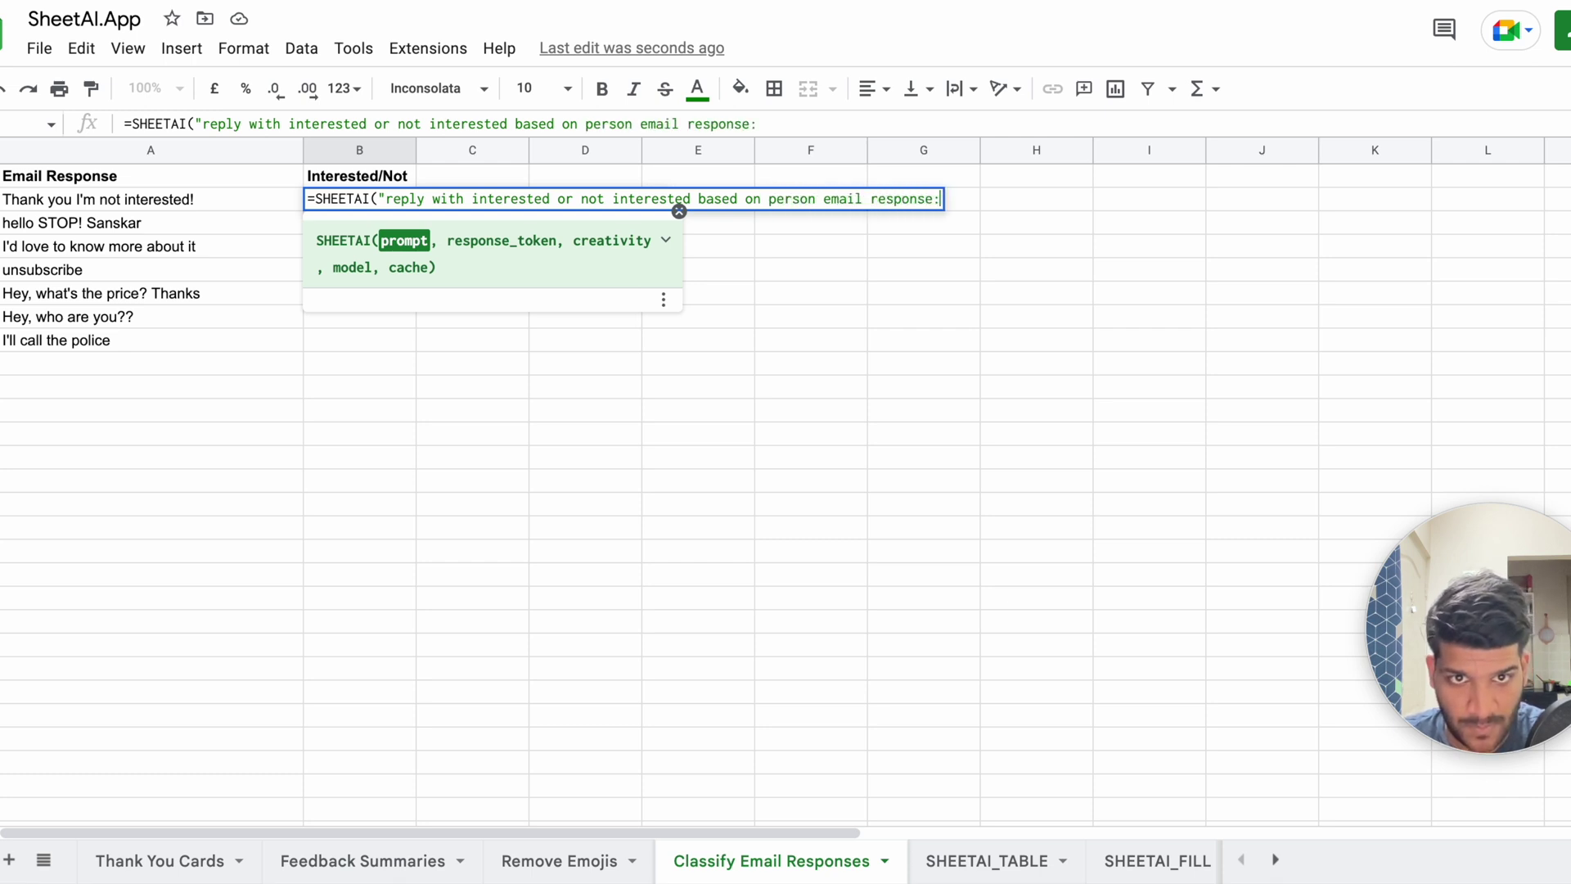
# - Wrap 'interested' and 'not interested' in backticks inside B2's prompt
pyautogui.click(472, 198)
pyautogui.write('"')
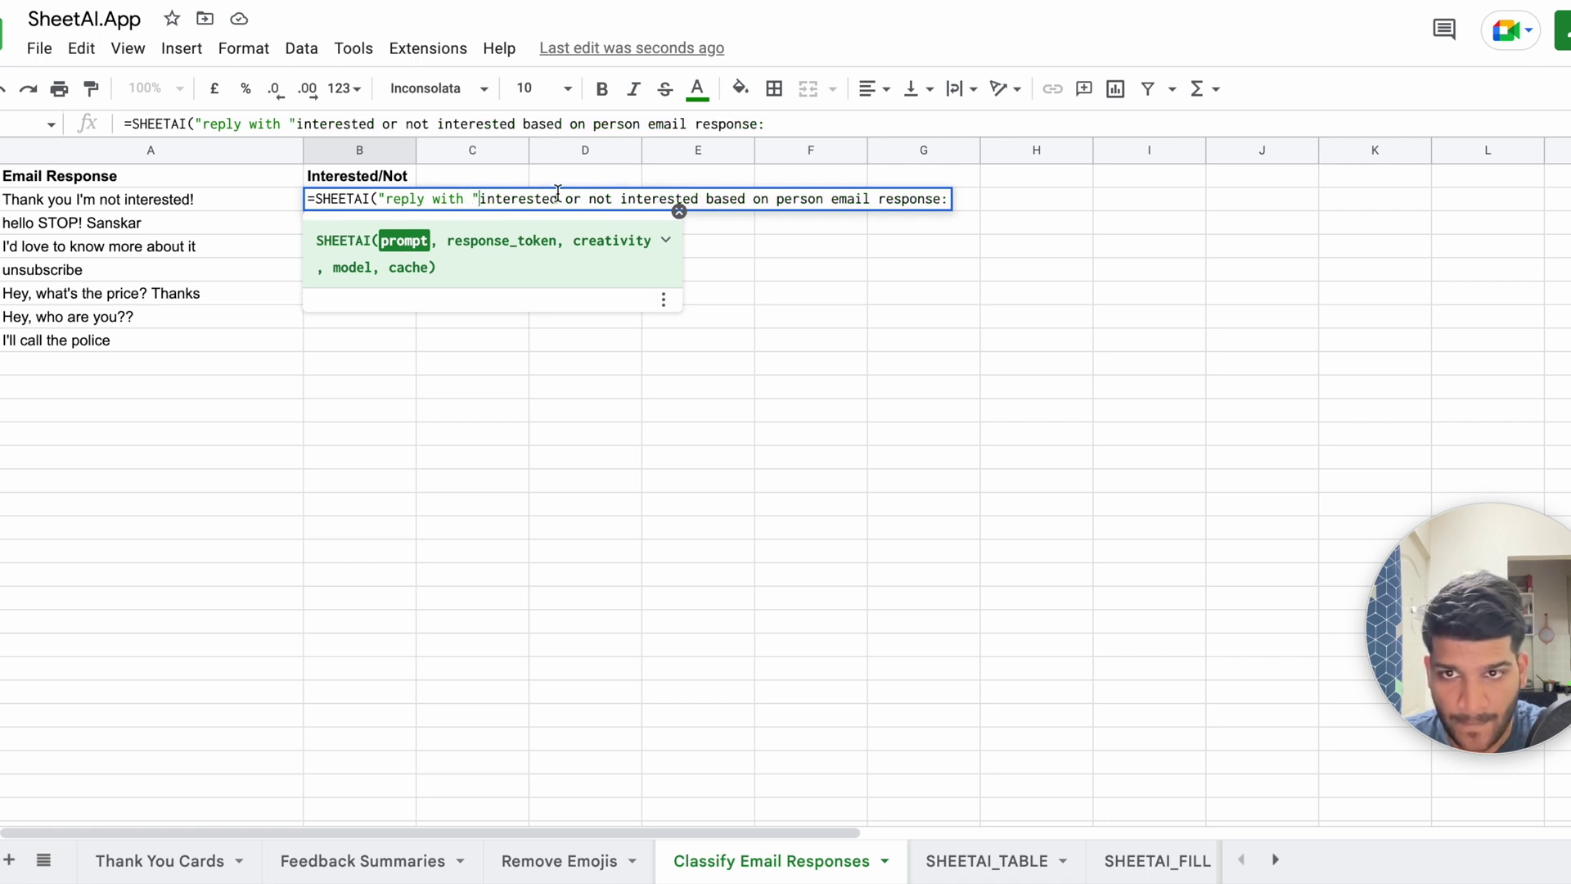
pyautogui.press('BackSpace')
pyautogui.write('`')
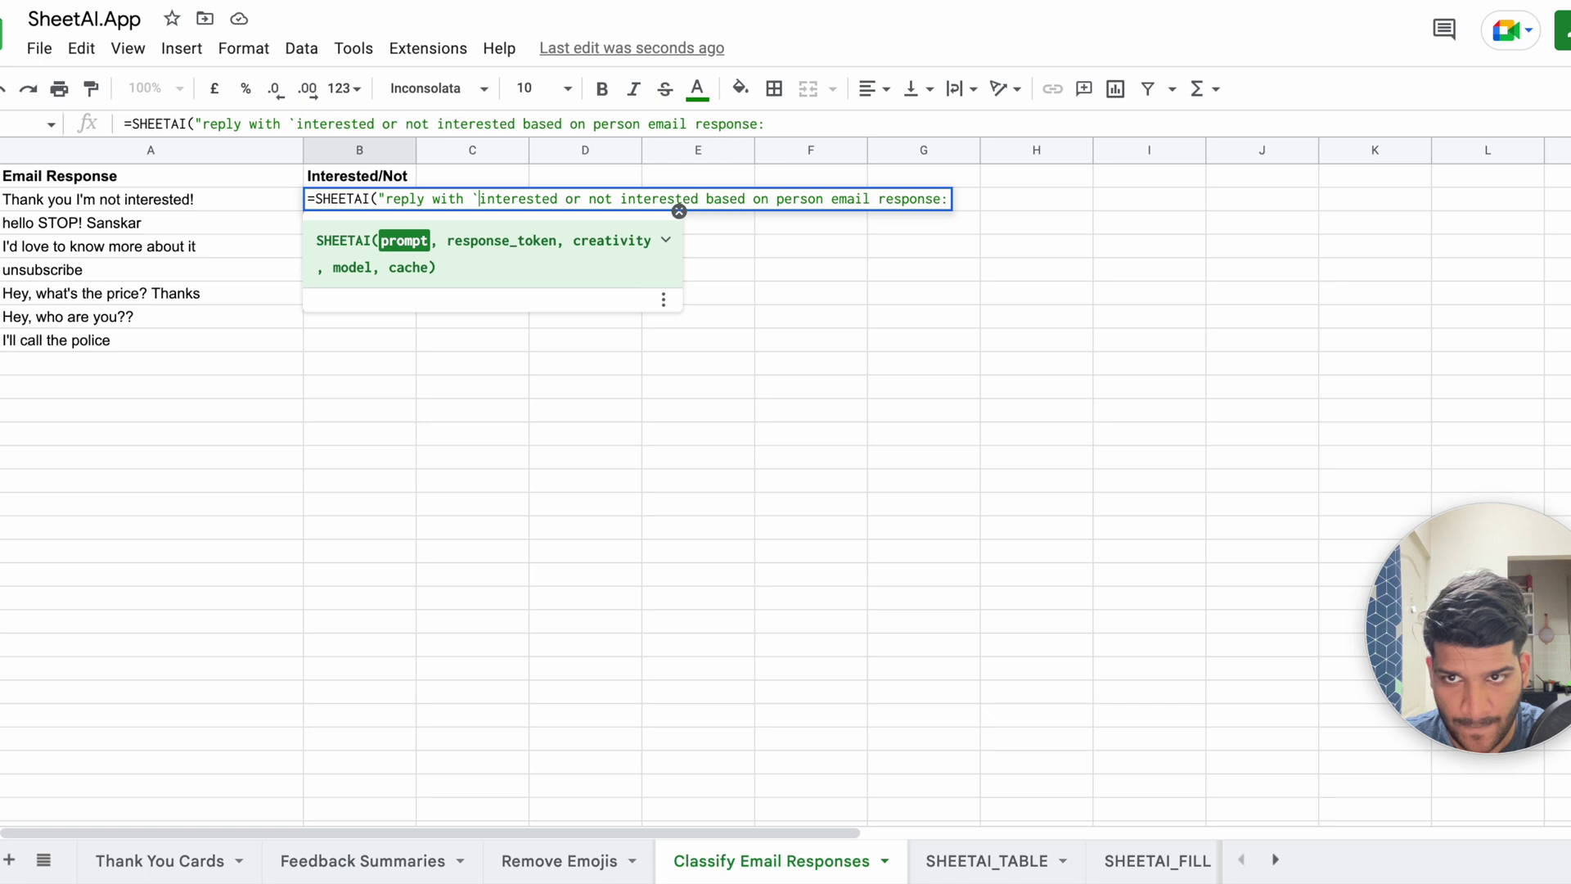
pyautogui.click(561, 198)
pyautogui.write('`')
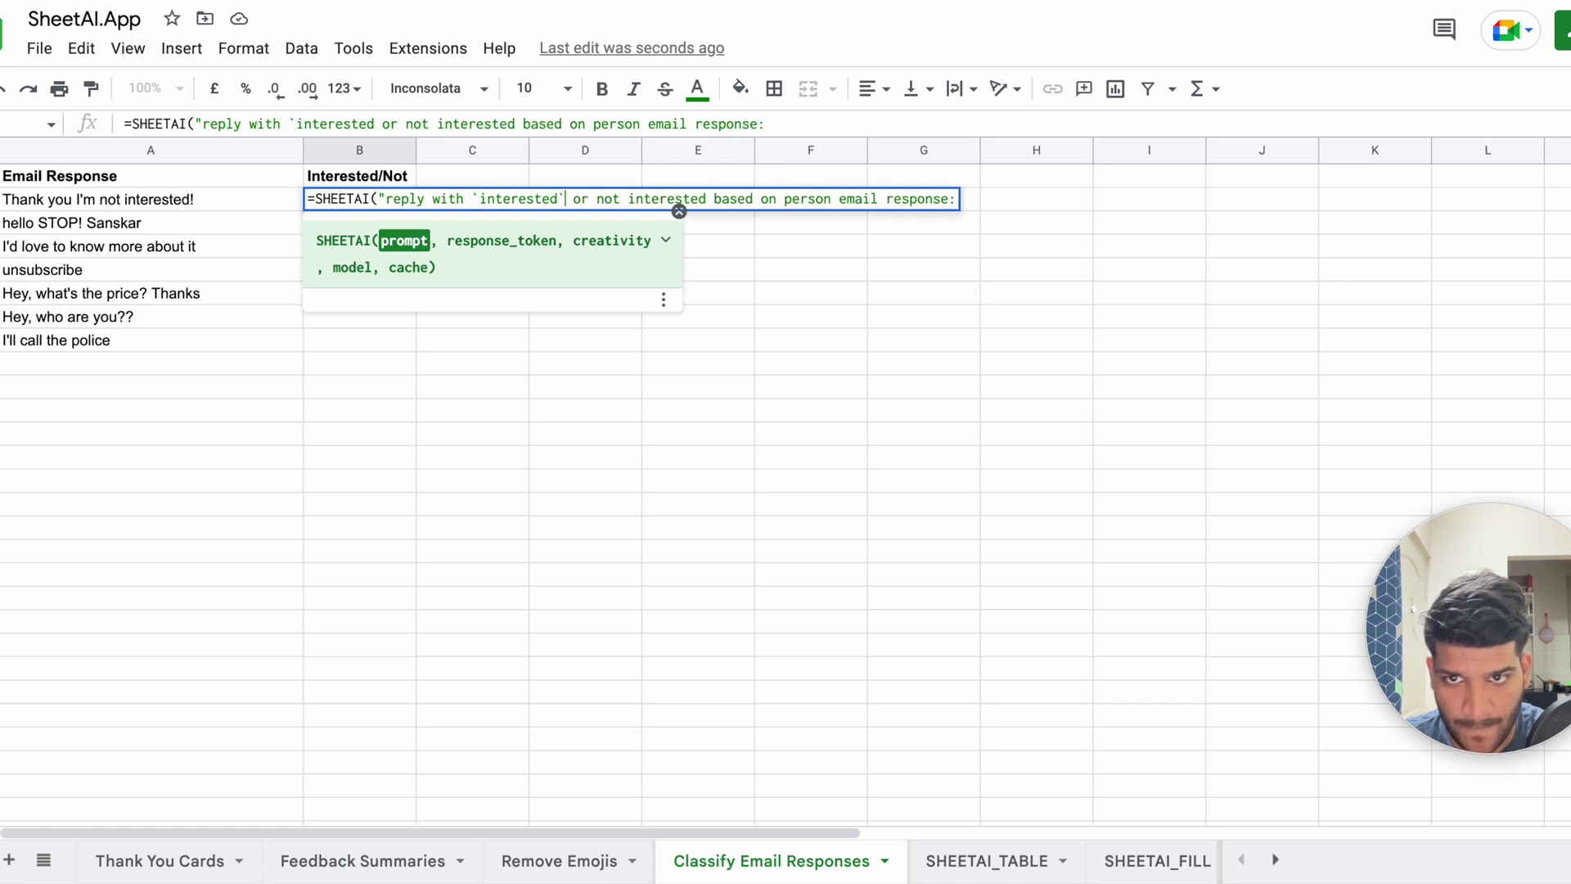
pyautogui.click(596, 198)
pyautogui.write('`')
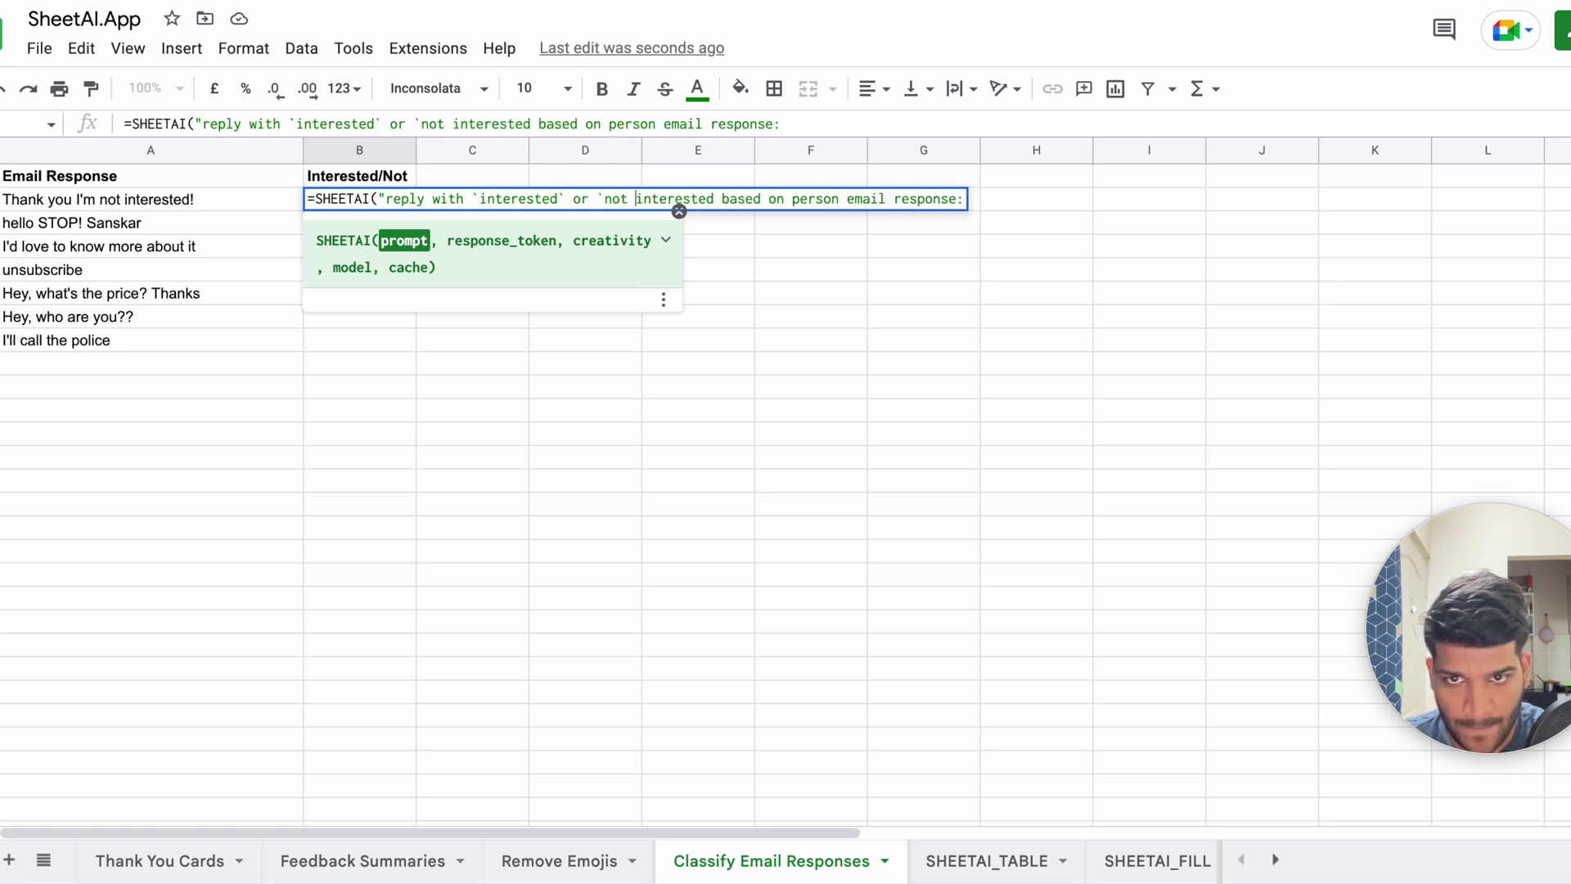
pyautogui.write('`')
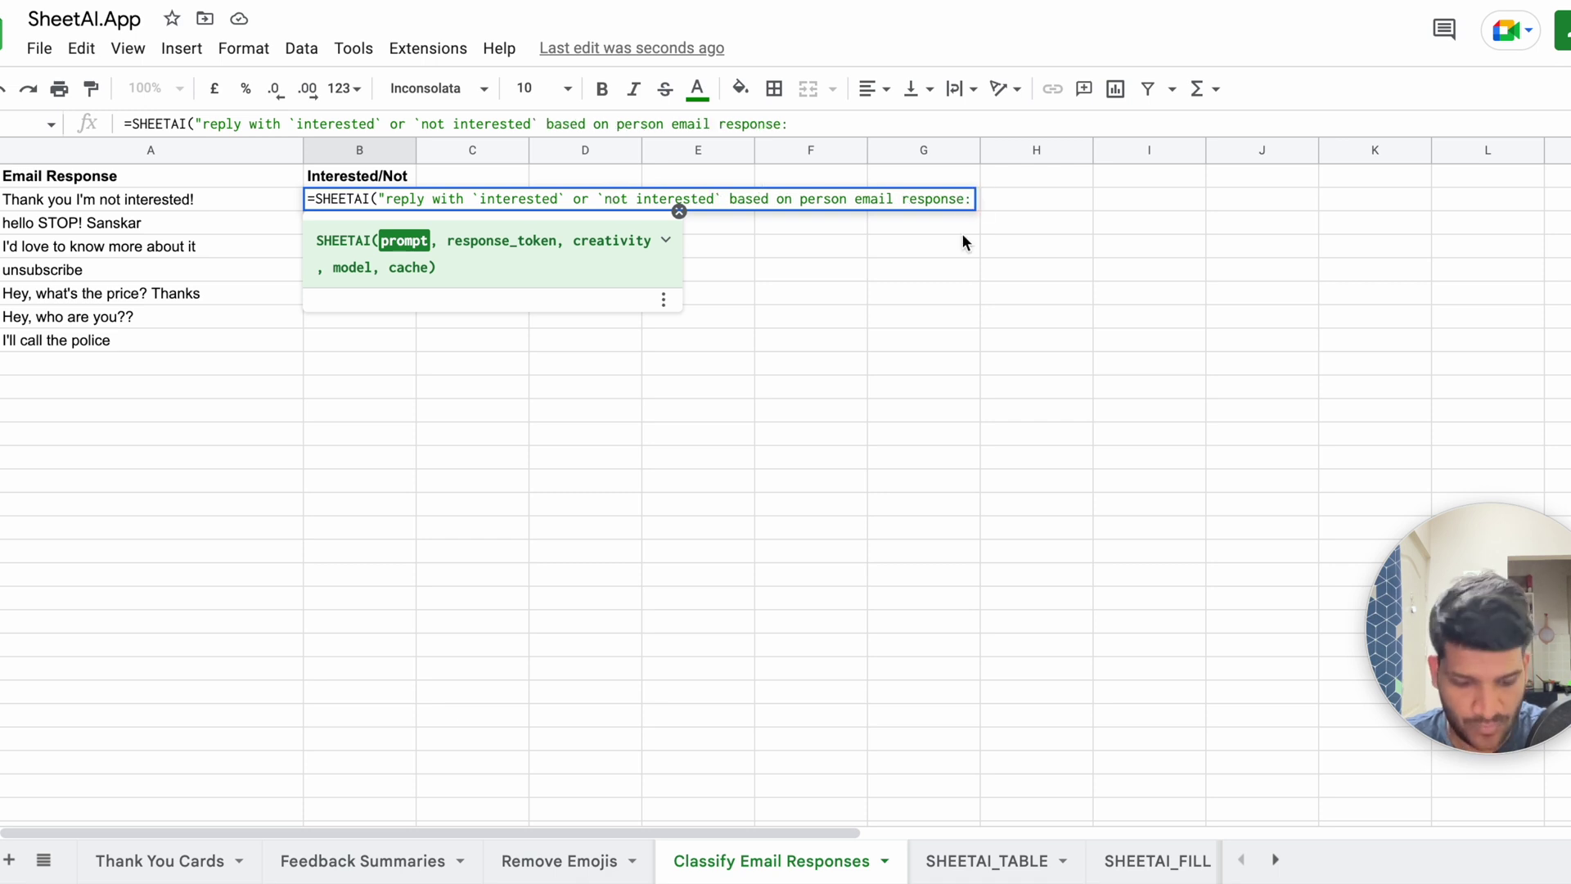
pyautogui.write('"')
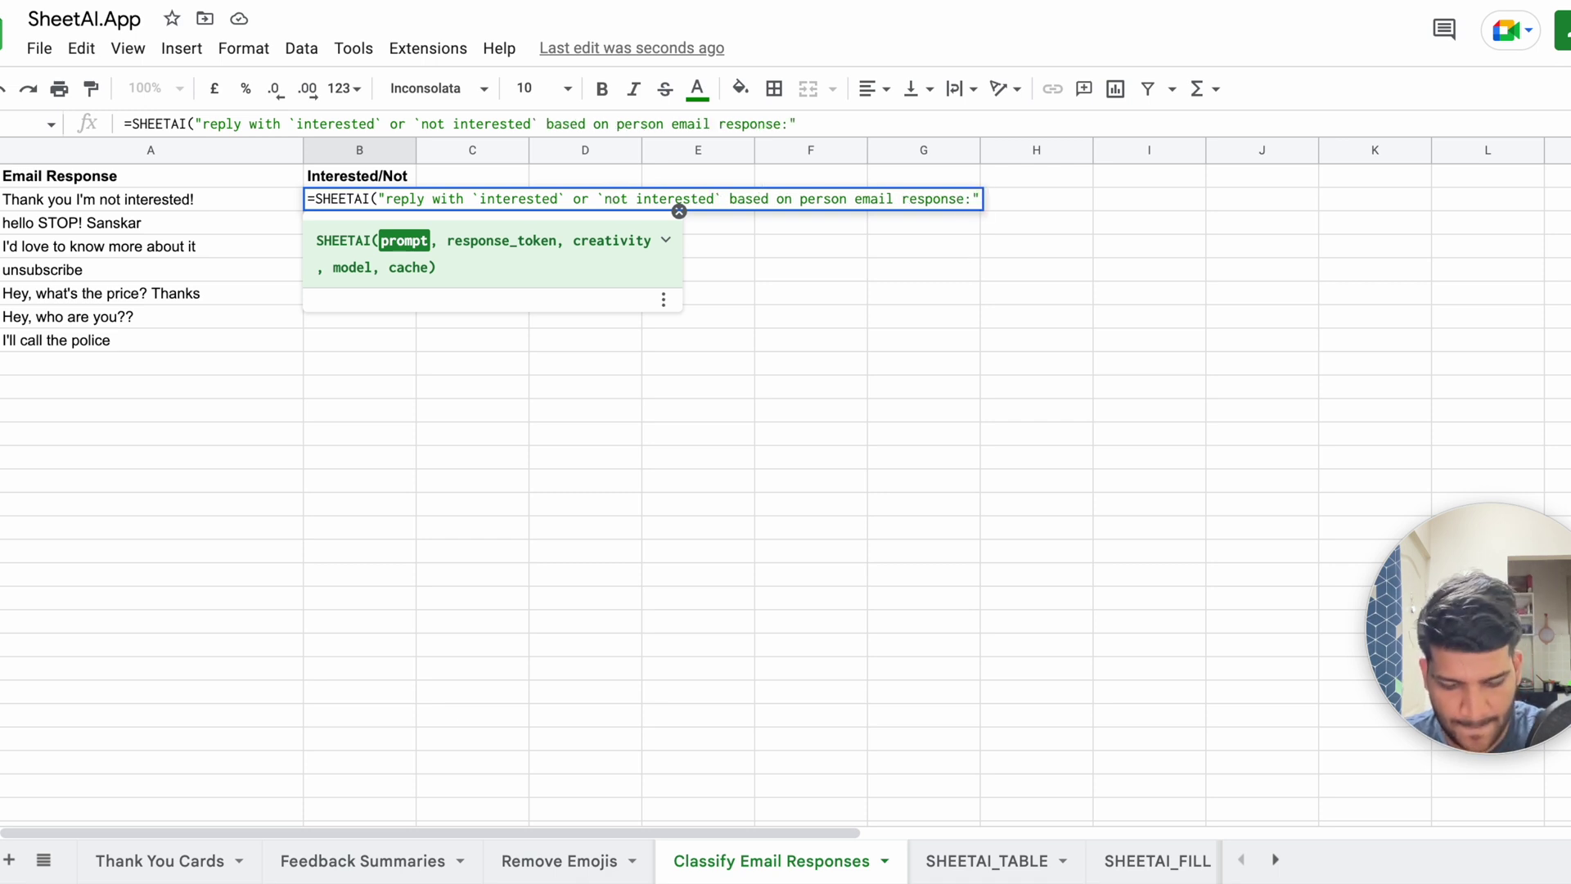
pyautogui.write('&')
# - Append "&A2&":") to B2's classification formula and enter it
pyautogui.click(238, 201)
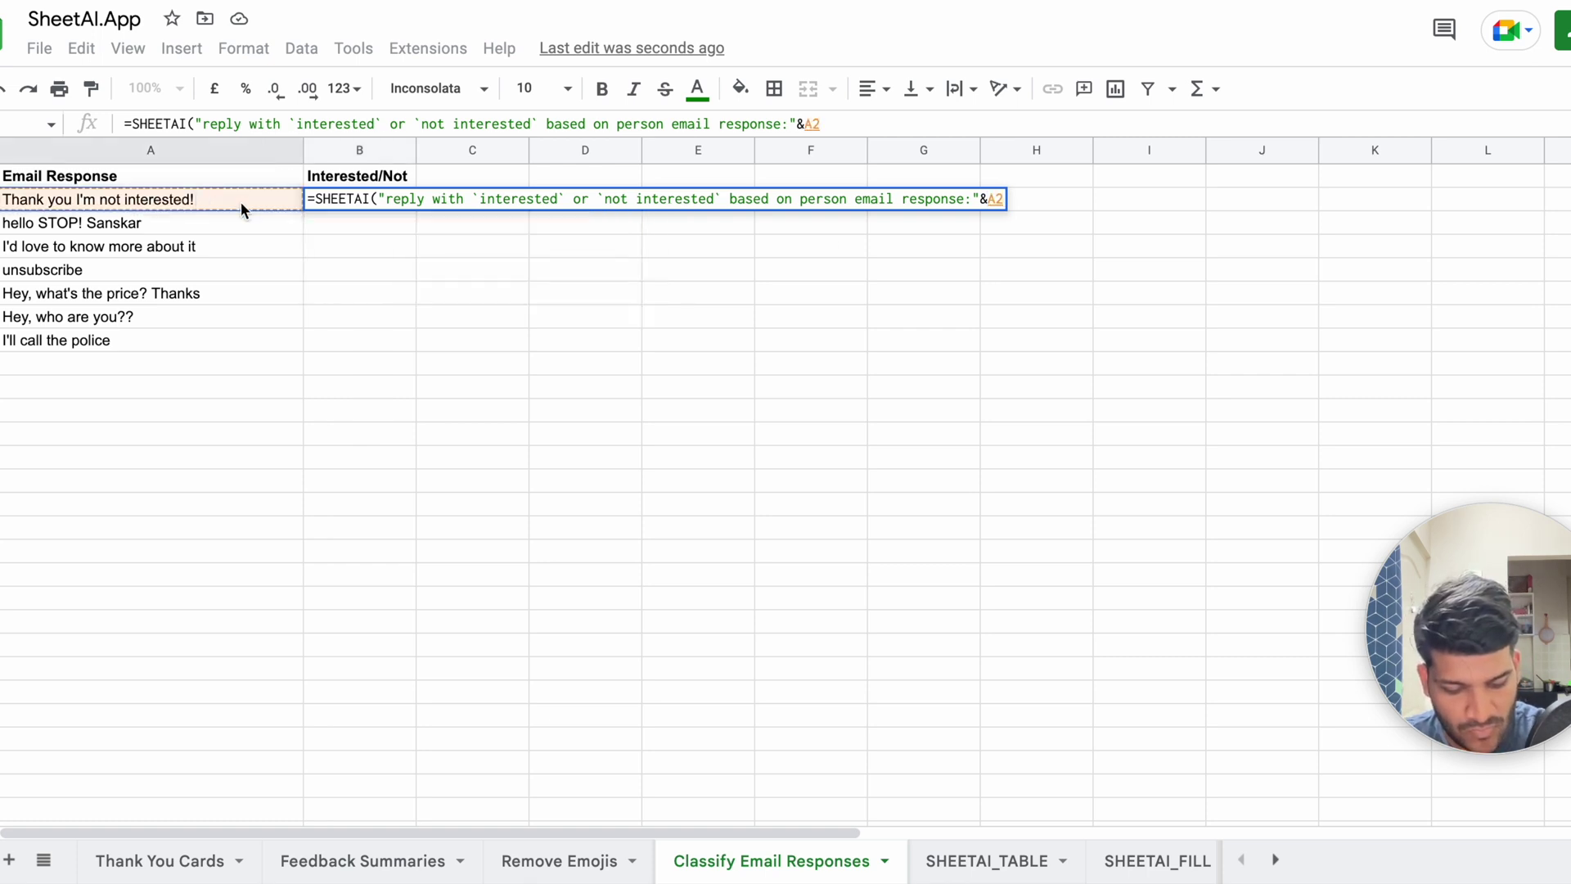
pyautogui.write('&')
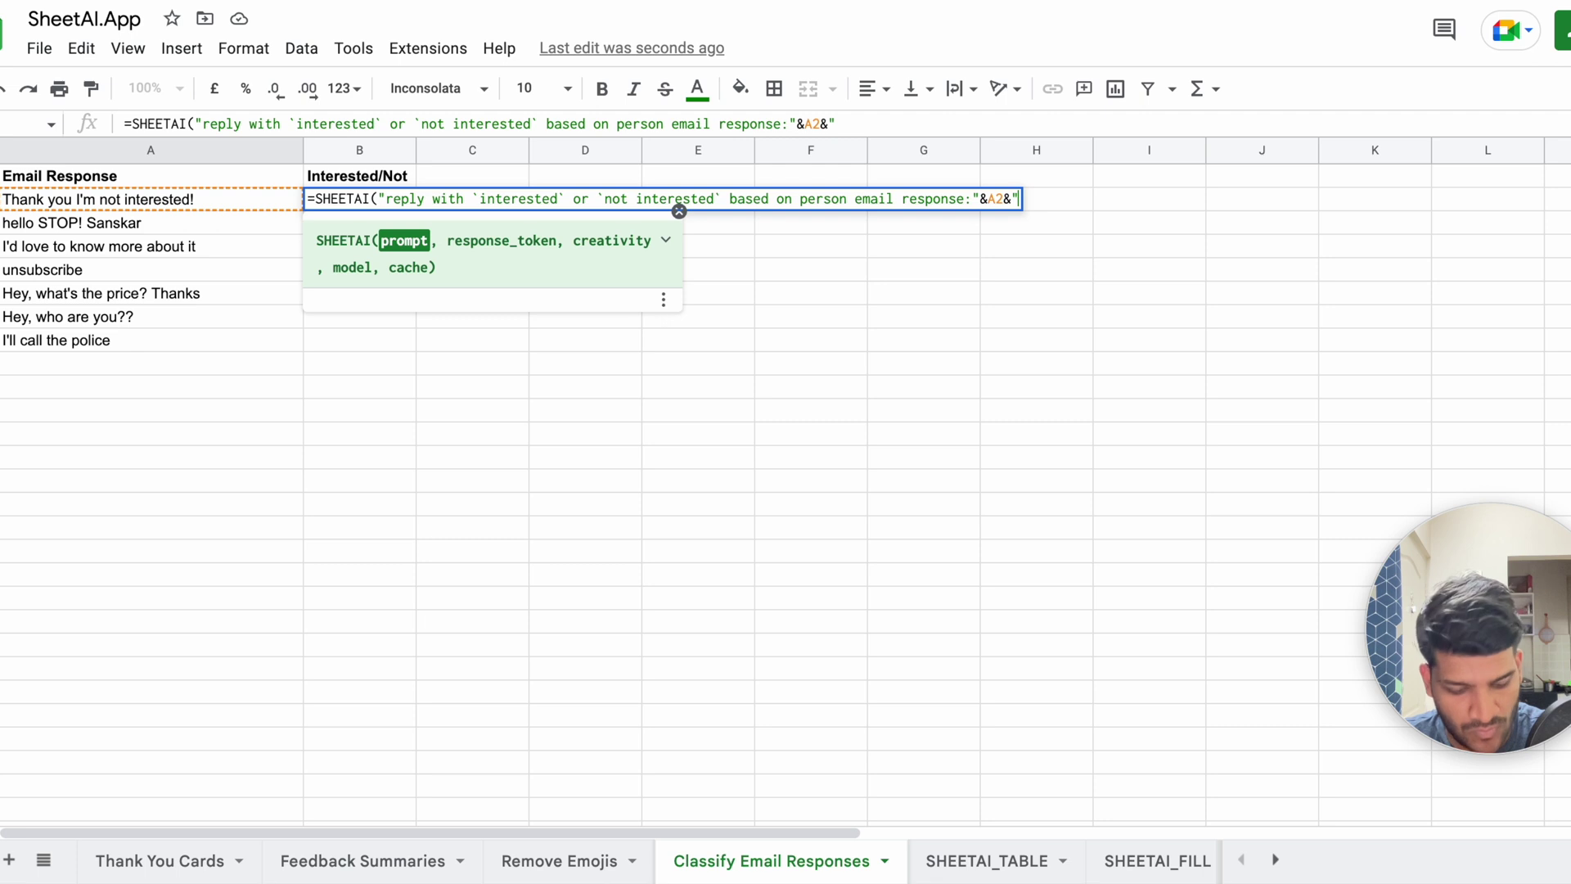
pyautogui.write('":"')
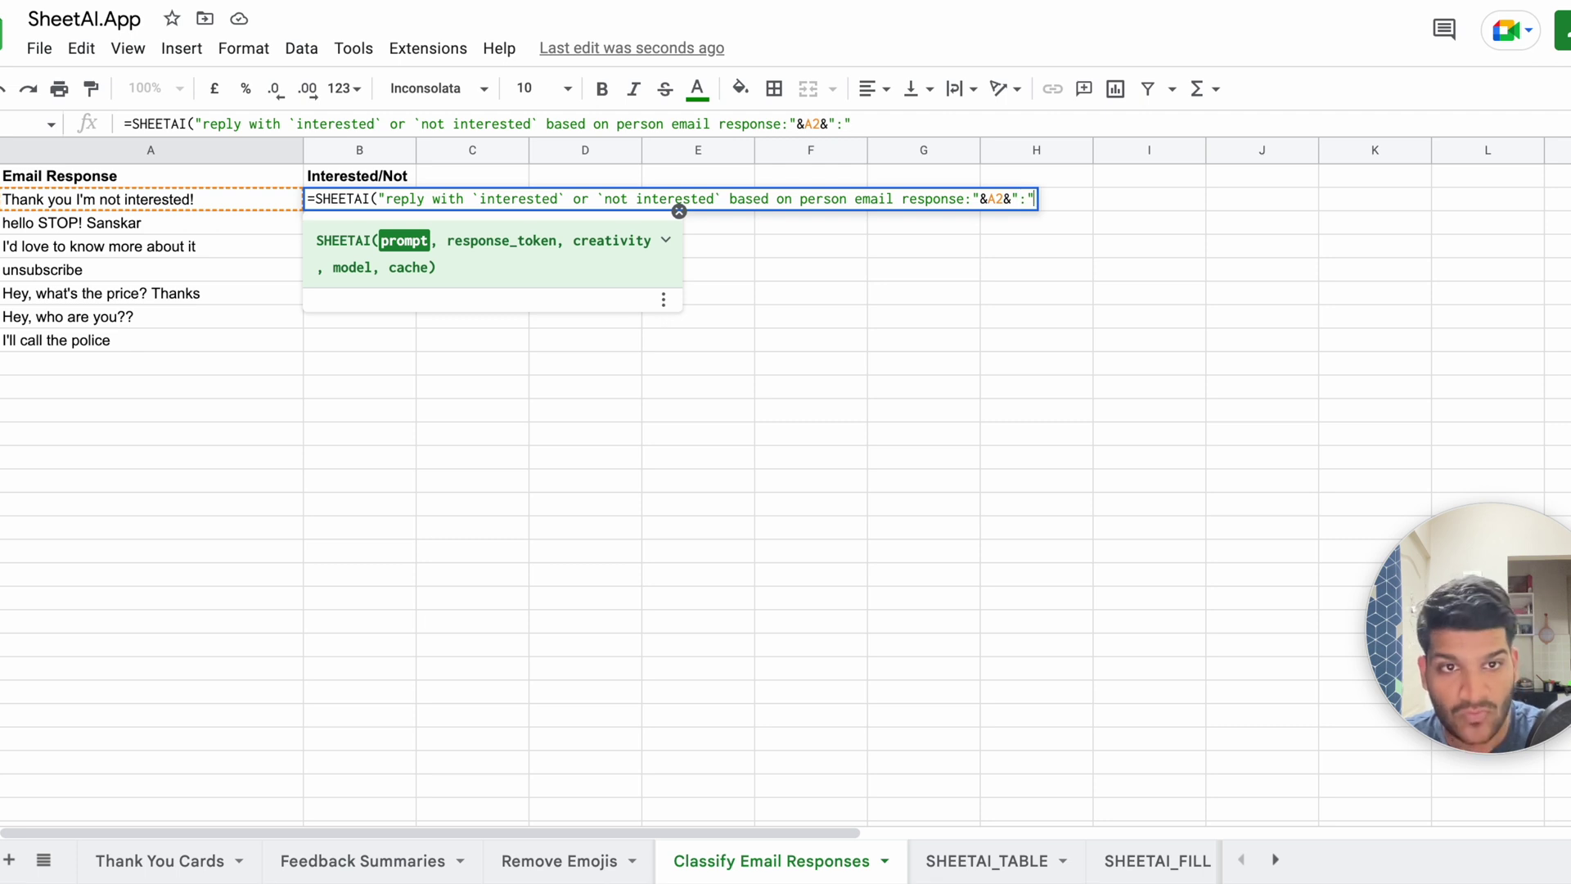
pyautogui.write(')')
pyautogui.press('Return')
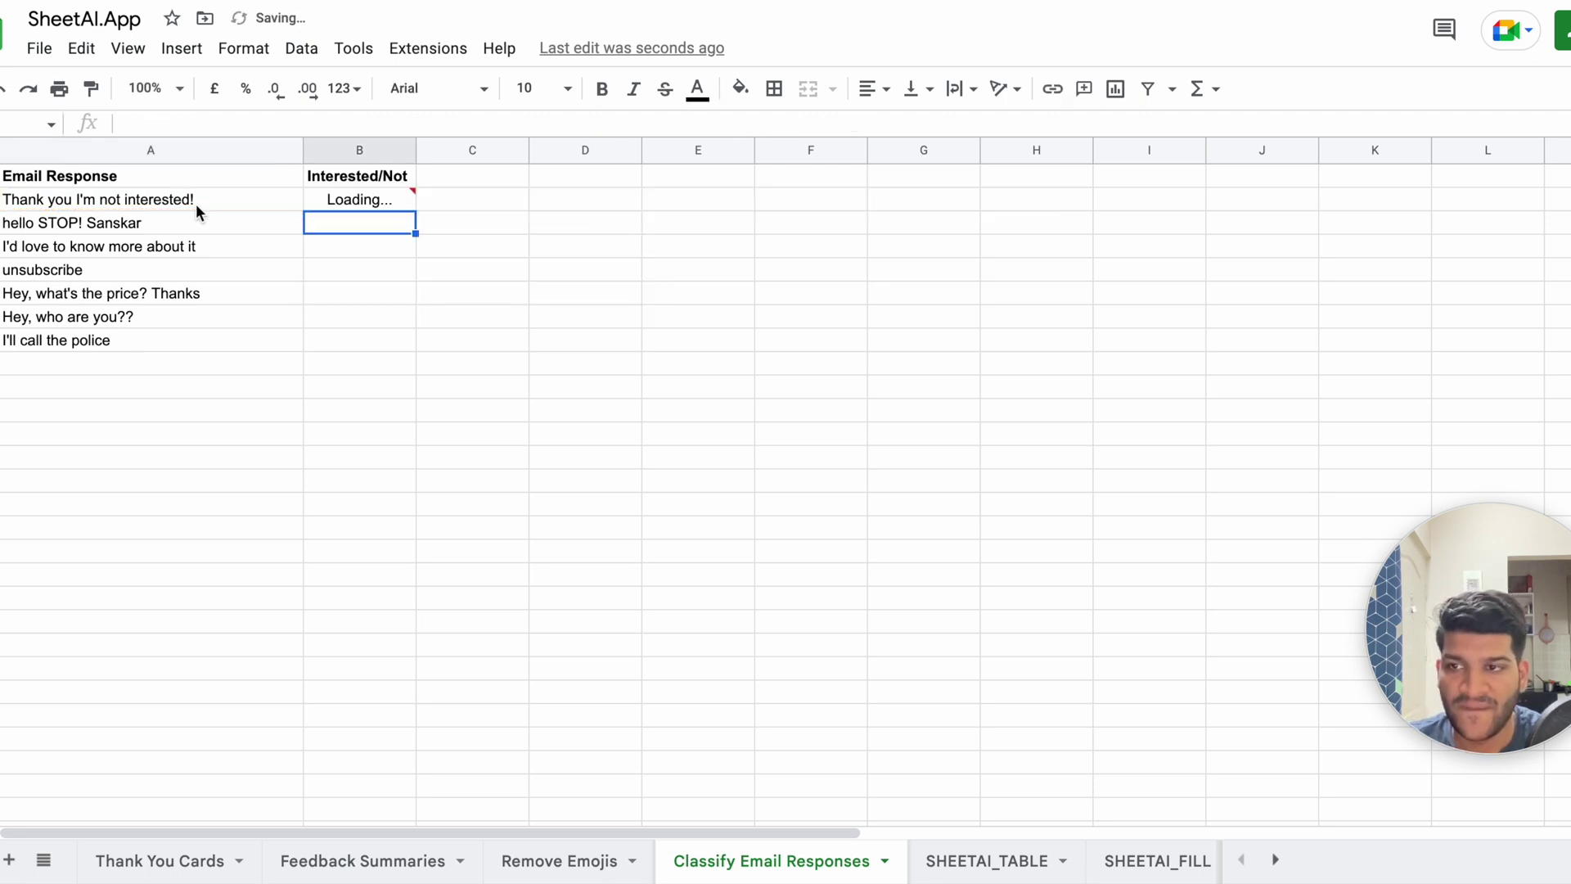
pyautogui.moveTo(371, 199)
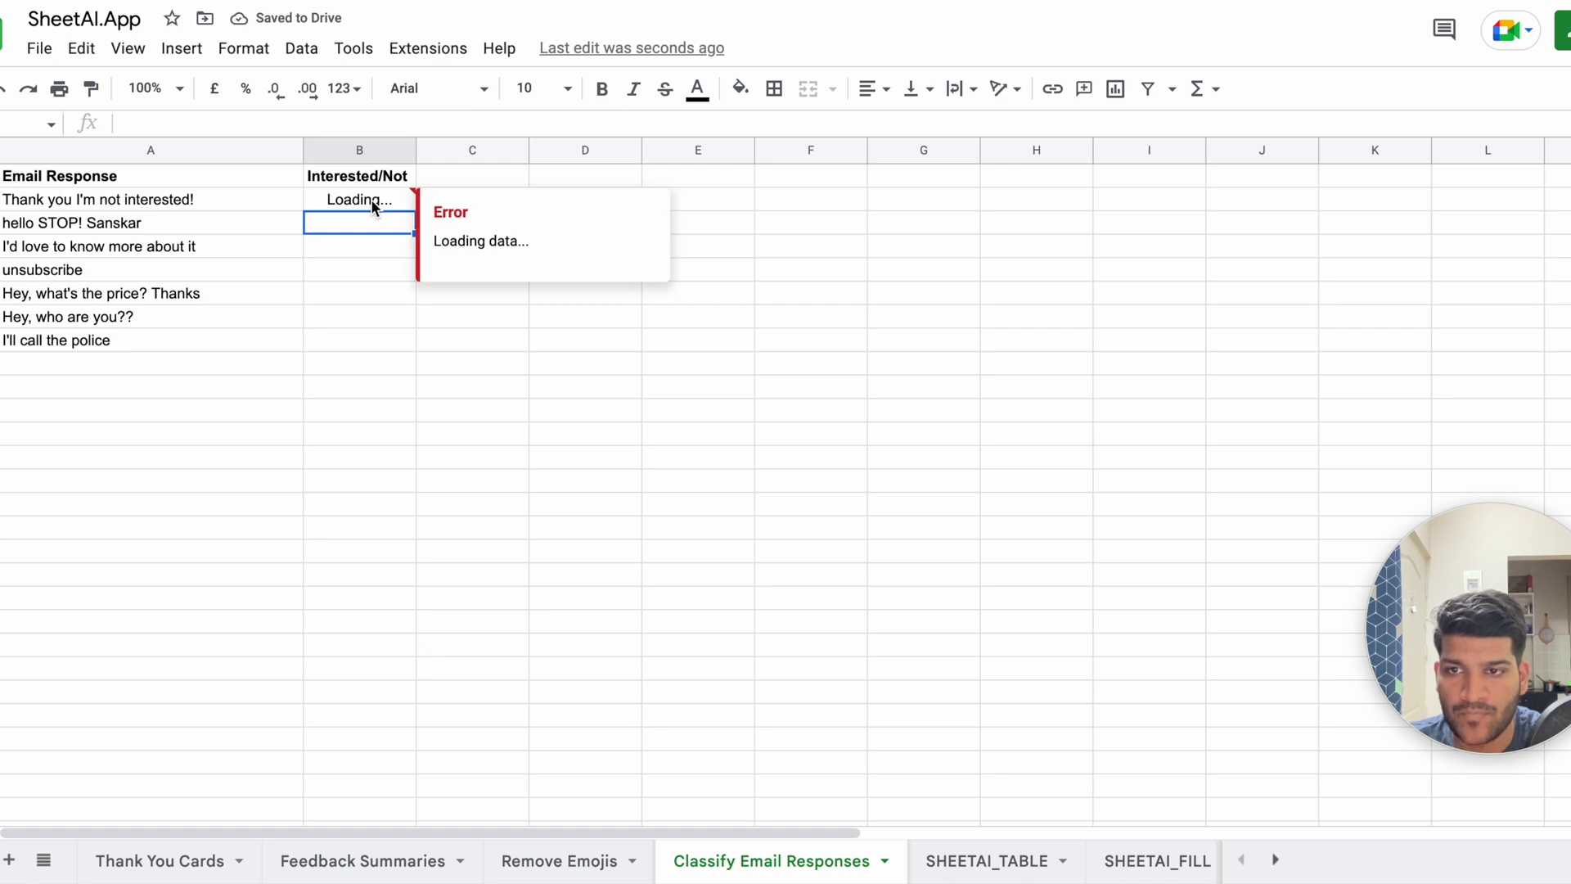
pyautogui.click(371, 198)
# - Copy the B2 classification formula down through B8 so each email shows Interested or Not interested
pyautogui.moveTo(415, 210); pyautogui.dragTo(401, 342)
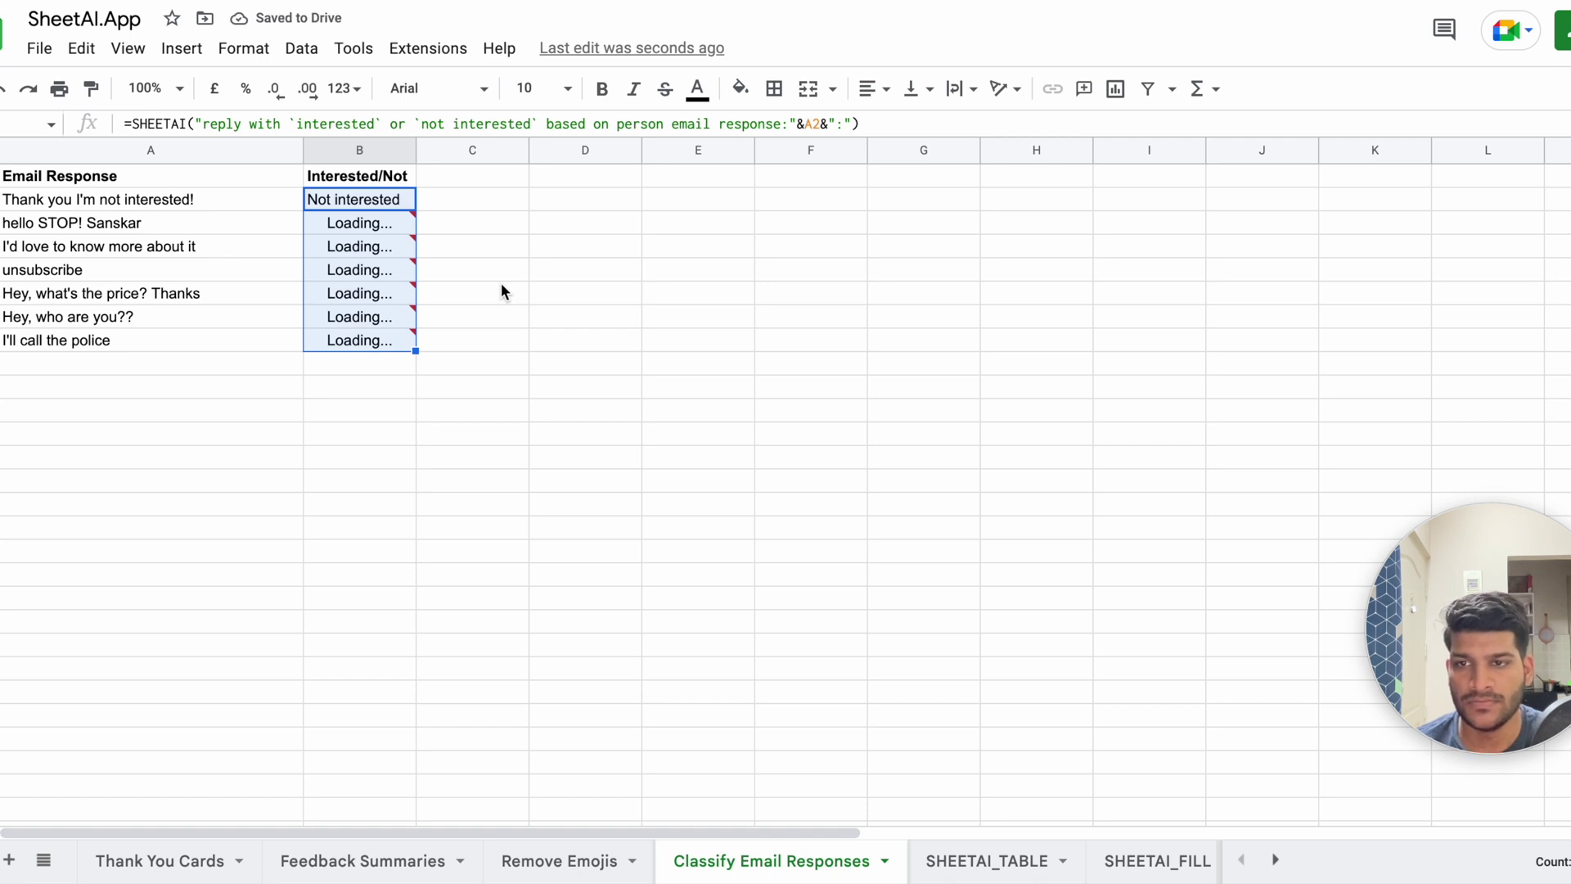
pyautogui.click(491, 350)
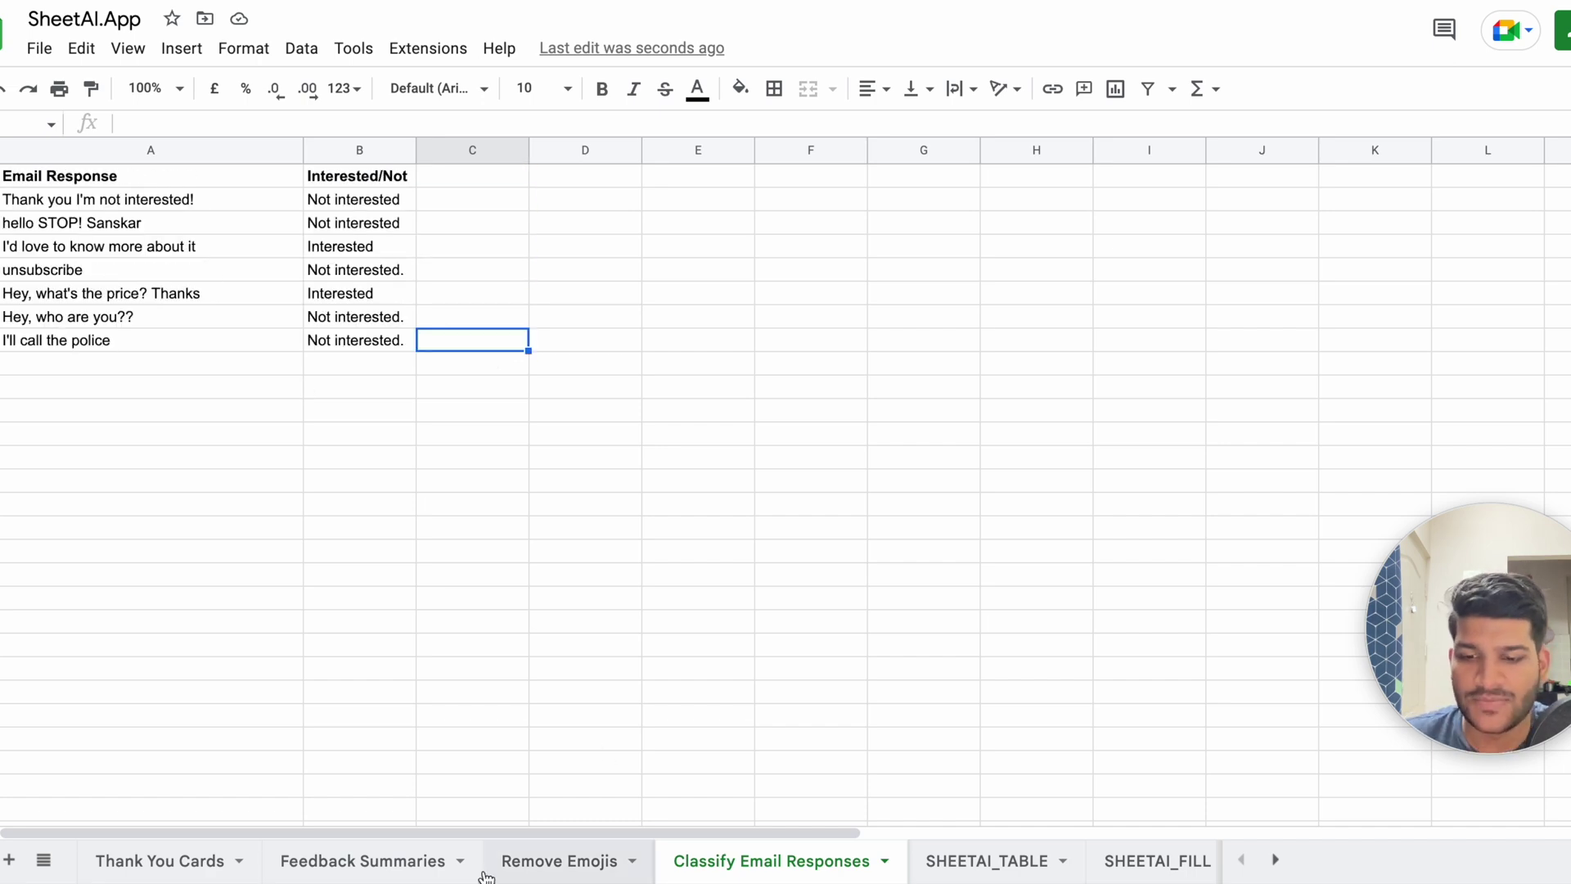
pyautogui.click(520, 864)
# - Go through the Feedback Summaries tab back to Thank You Cards to view the three addressees' AI-written cards
pyautogui.click(425, 866)
pyautogui.click(203, 857)
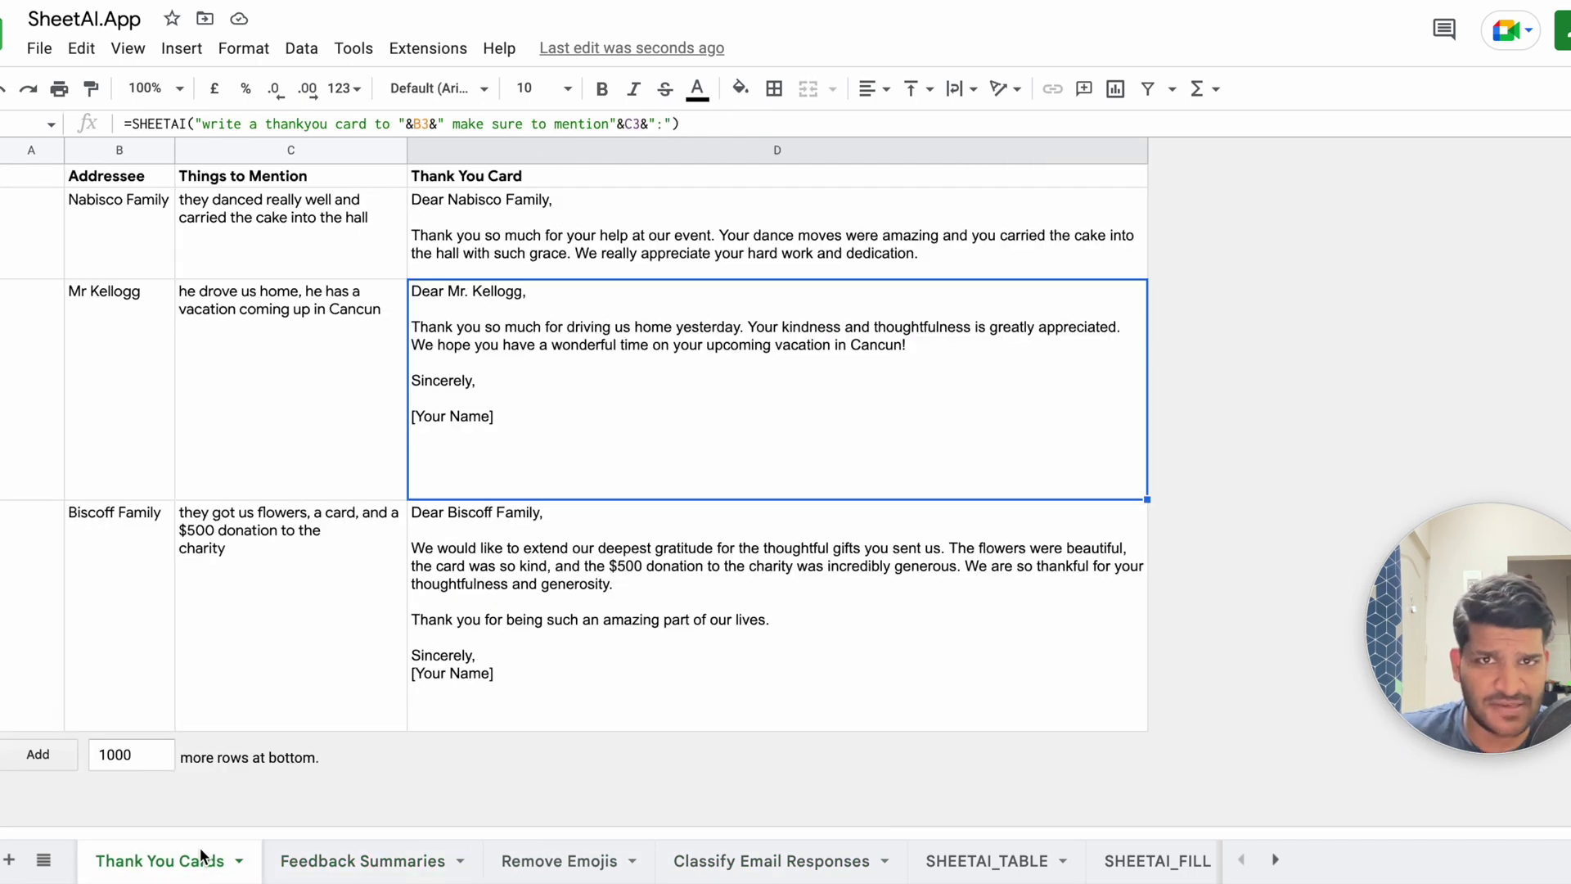